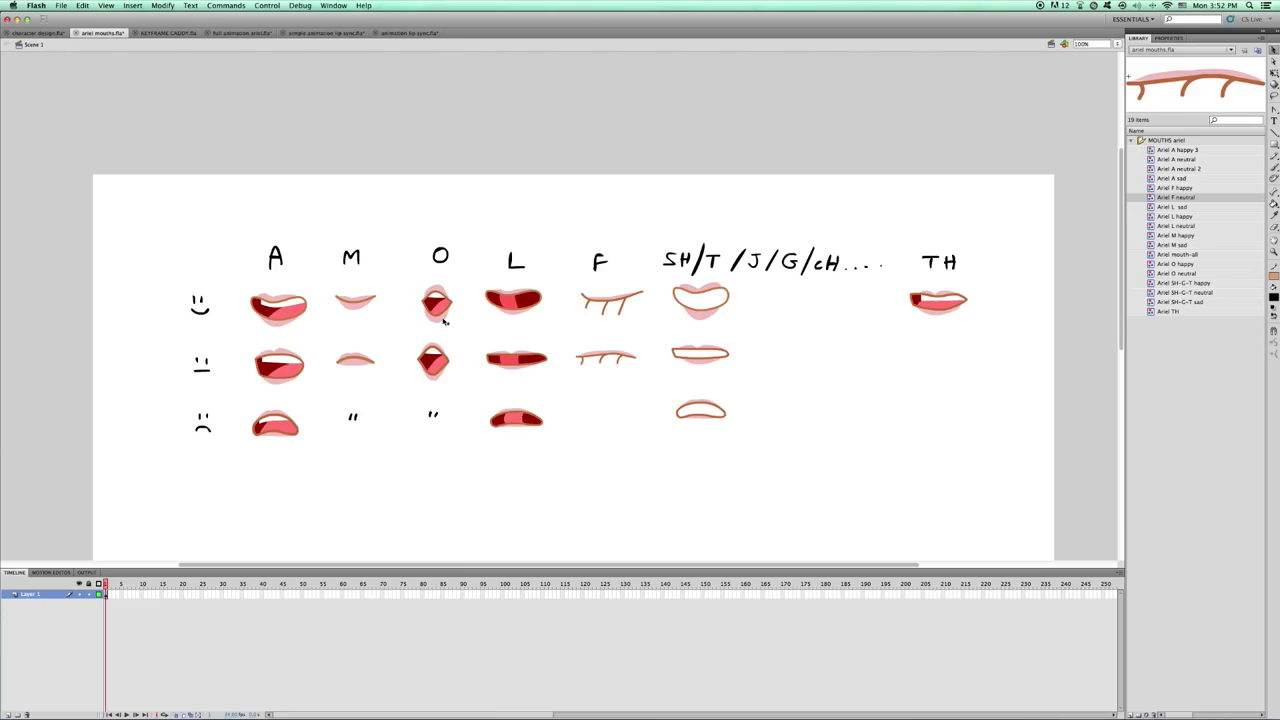
{"action": "left_click", "coordinate": [446, 318]}
{"action": "left_click", "coordinate": [436, 362]}
{"action": "left_click", "coordinate": [520, 360]}
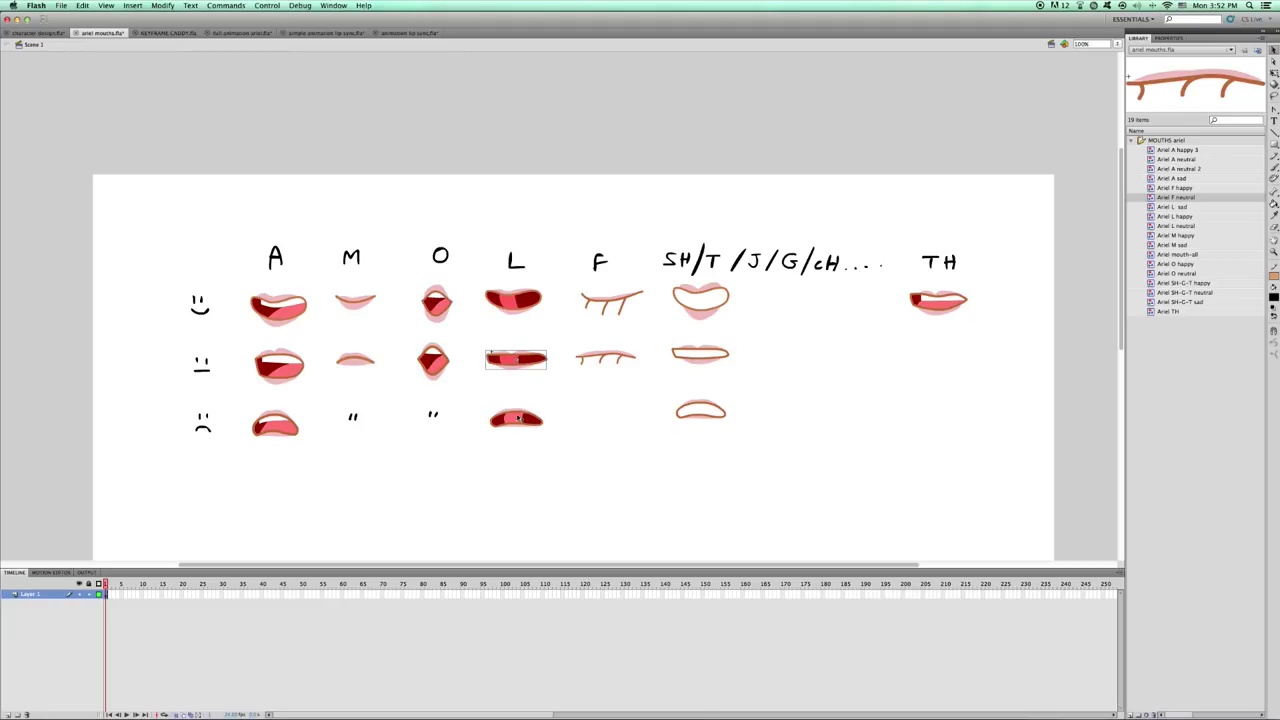
{"action": "left_click", "coordinate": [616, 357]}
Try deleting two separate pieces of the happy A mouth symbol, undo both deletions and leave the symbol.
{"action": "double_click", "coordinate": [279, 331]}
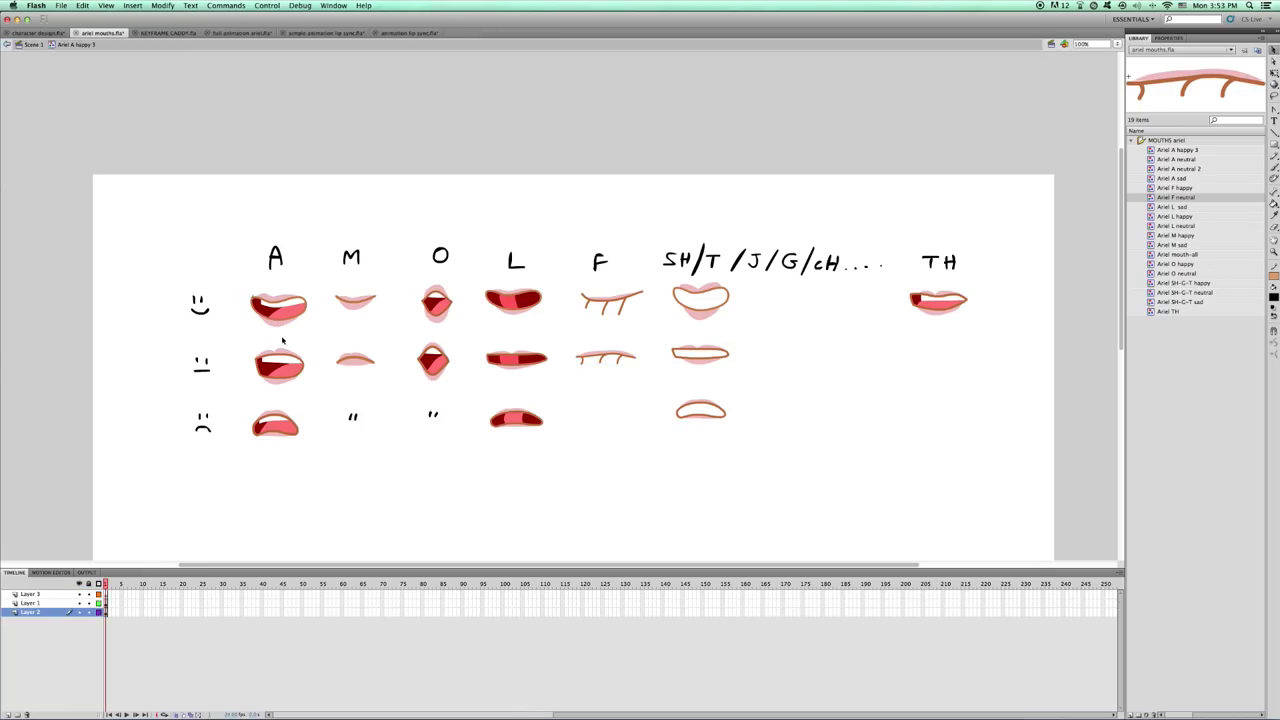
{"action": "left_click", "coordinate": [281, 323]}
{"action": "key", "text": "Delete"}
{"action": "left_click", "coordinate": [286, 297]}
{"action": "key", "text": "Delete"}
{"action": "key", "text": "super+z"}
{"action": "key", "text": "super+z"}
{"action": "double_click", "coordinate": [534, 463]}
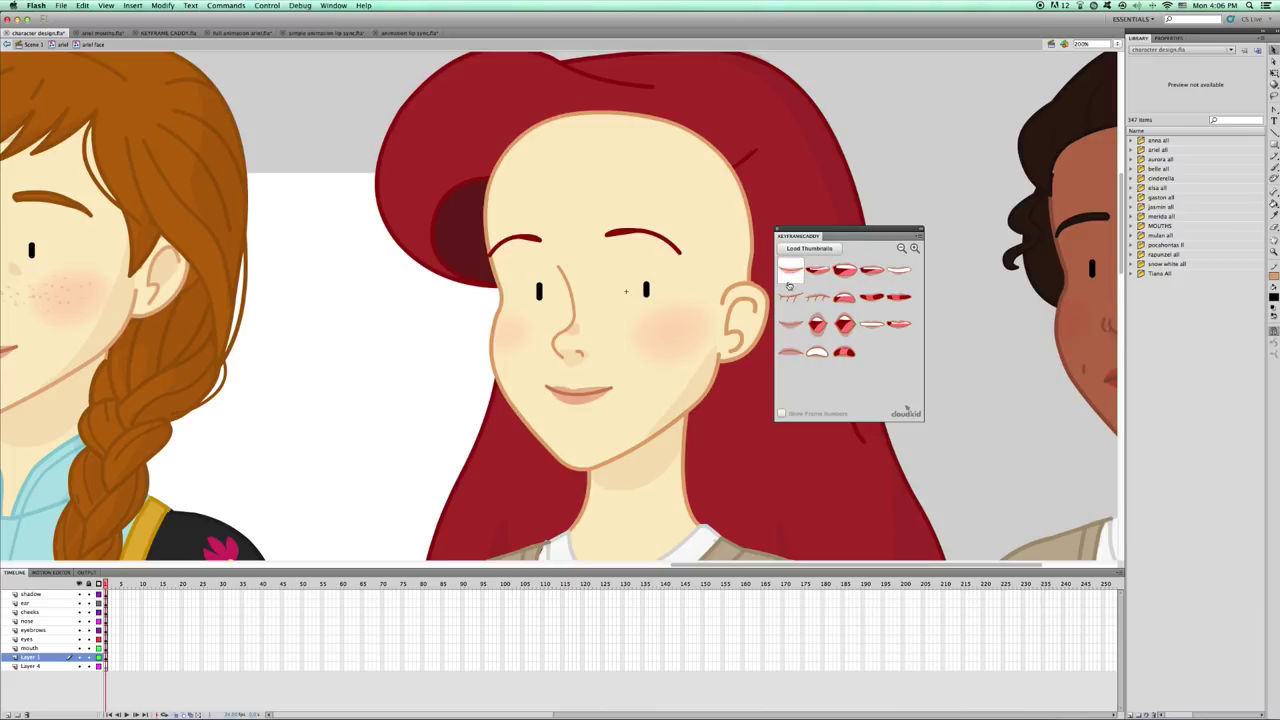
Try several mouth shapes on the red-haired character's face using the Keyframe Caddy thumbnails, ending on the closed smile.
{"action": "left_click", "coordinate": [581, 395]}
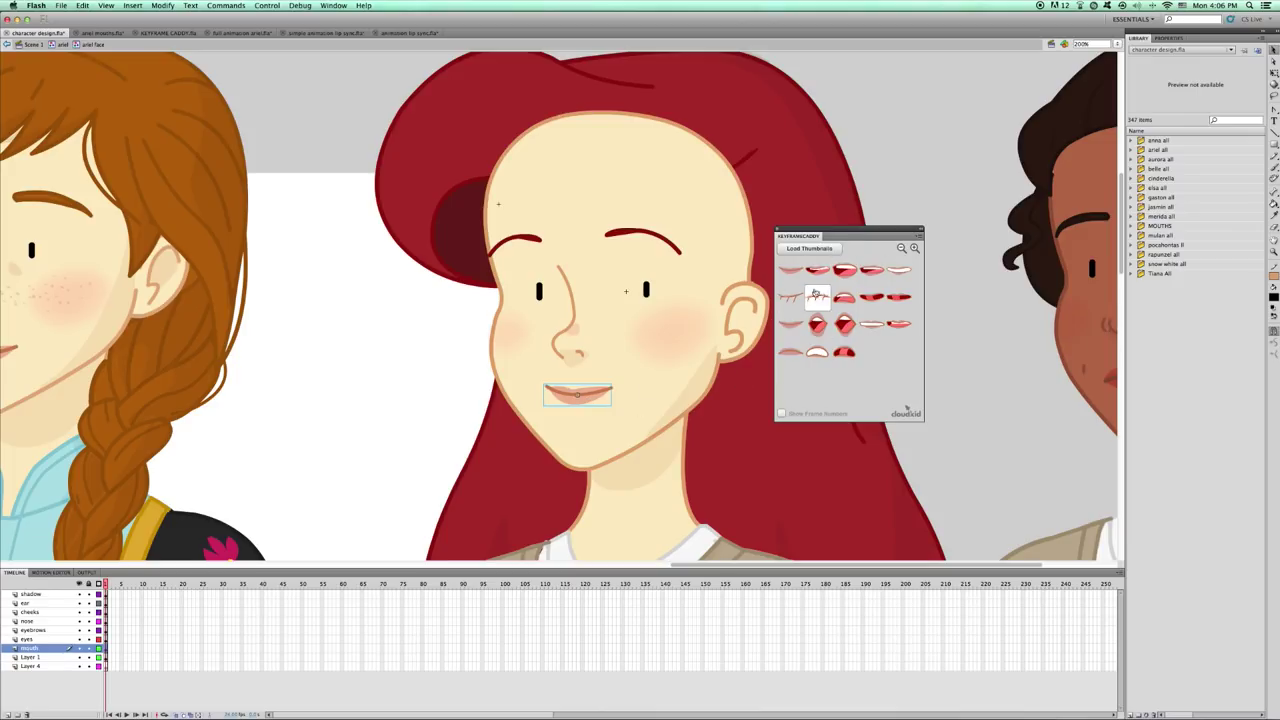
{"action": "left_click", "coordinate": [819, 322]}
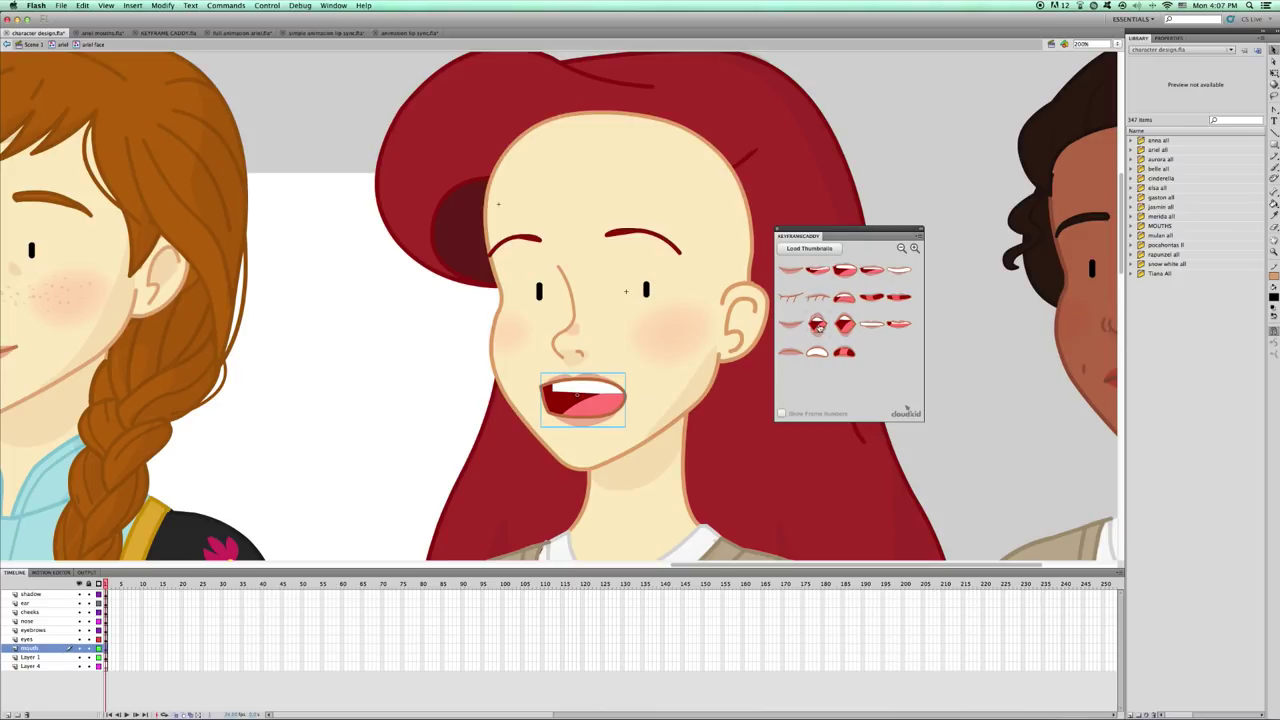
{"action": "left_click", "coordinate": [819, 324]}
{"action": "left_click", "coordinate": [792, 356]}
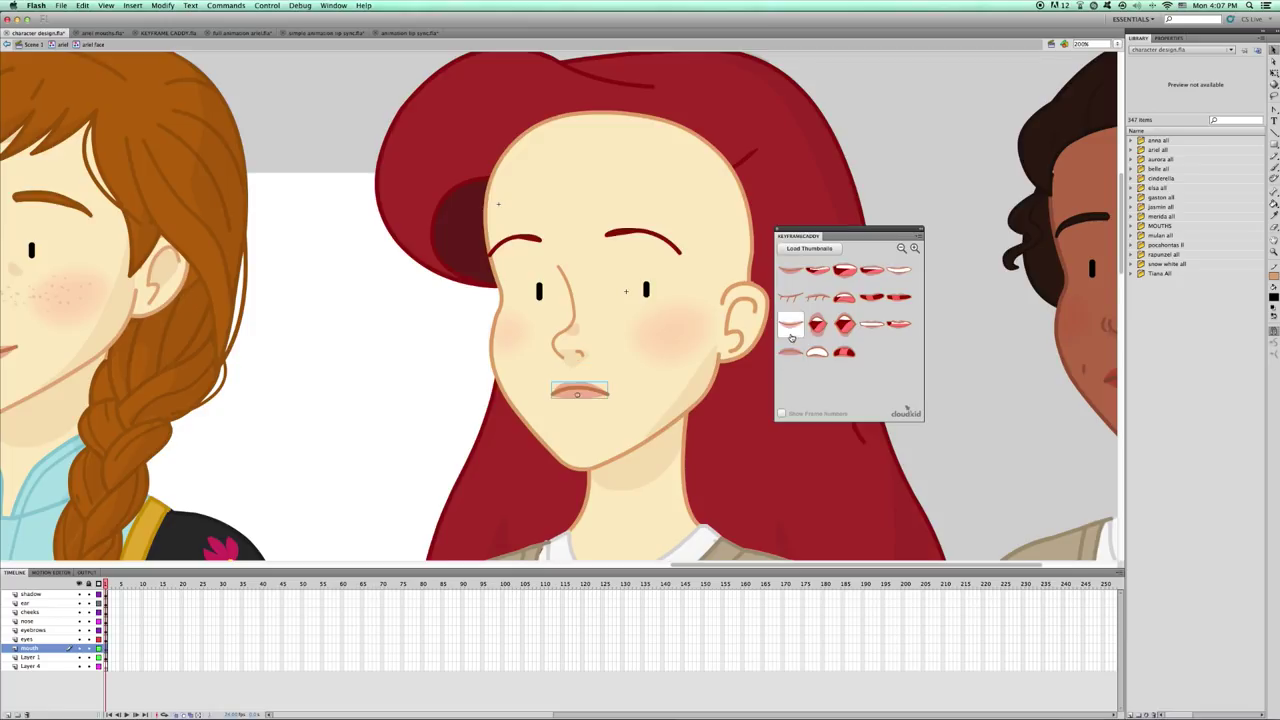
{"action": "left_click", "coordinate": [792, 329]}
{"action": "left_click", "coordinate": [791, 297]}
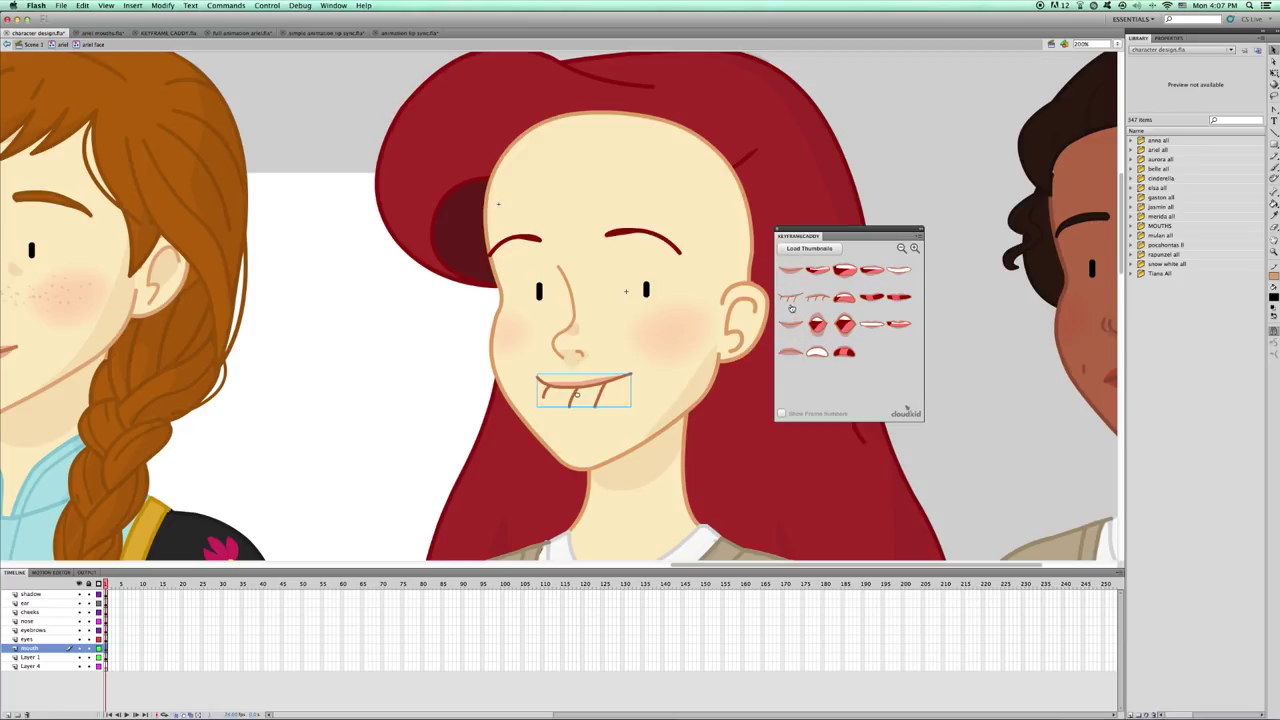
{"action": "left_click", "coordinate": [891, 302]}
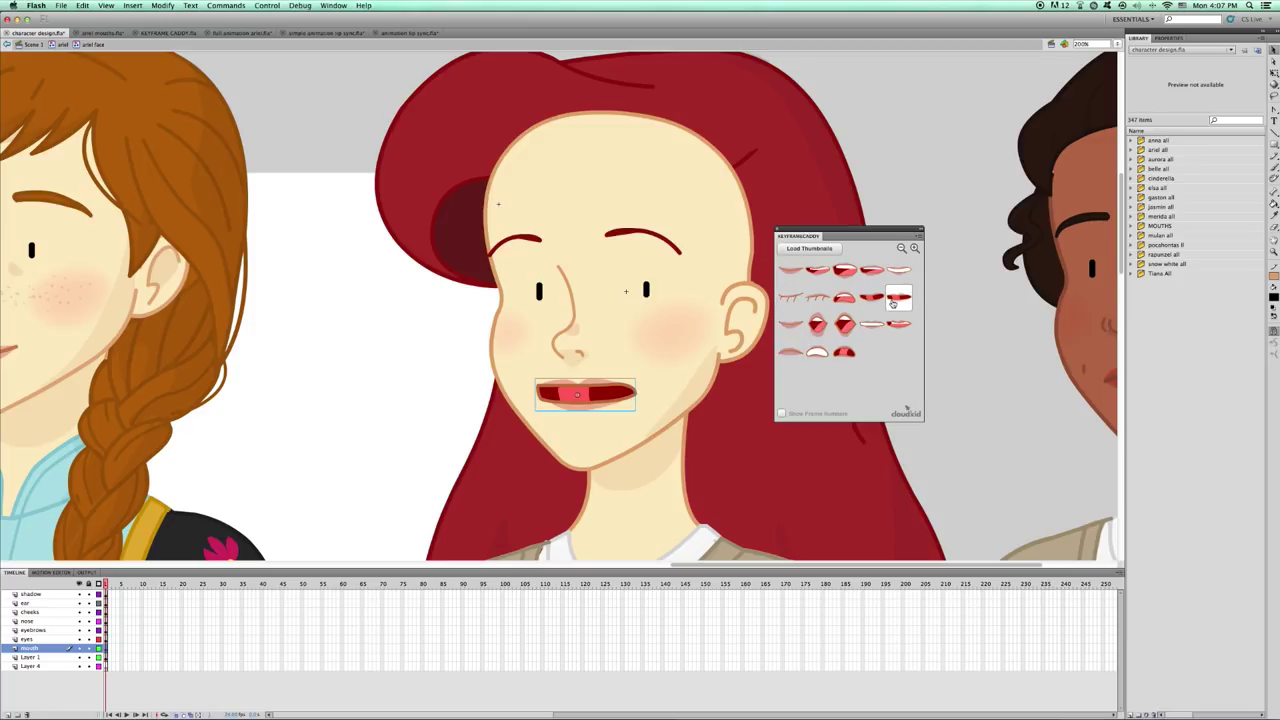
{"action": "left_click", "coordinate": [791, 298]}
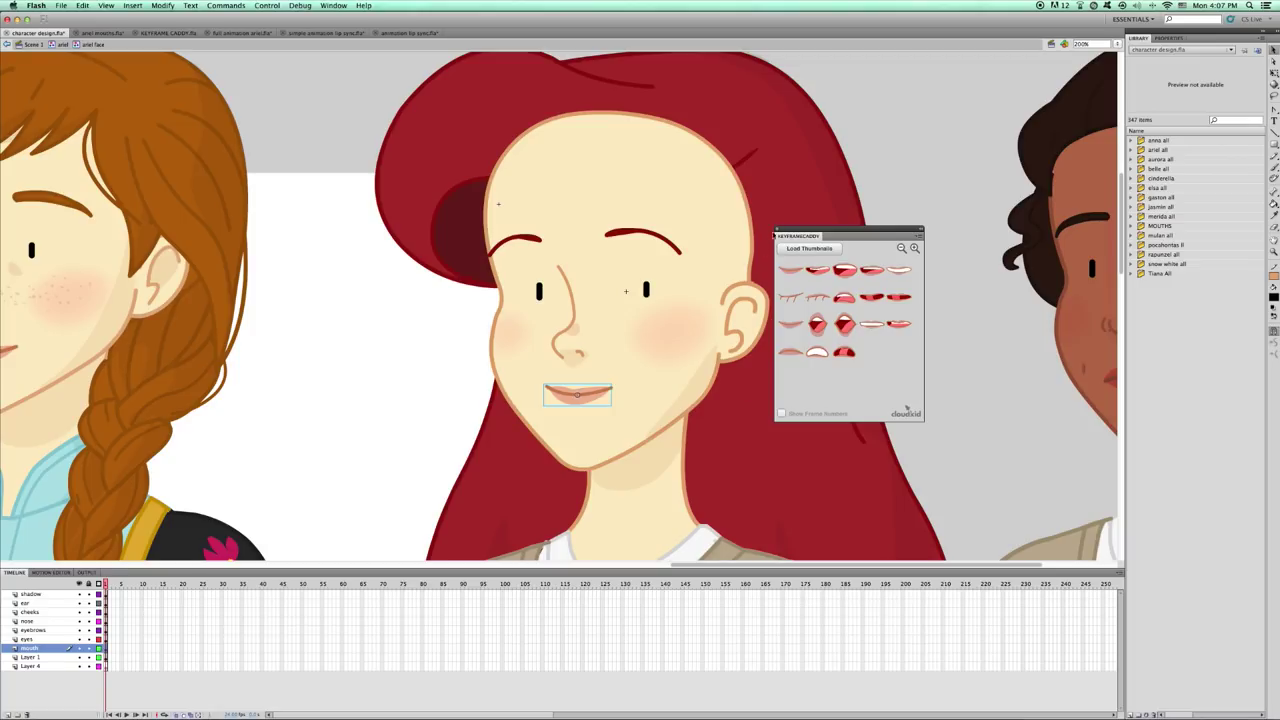
Close the Keyframe Caddy panel, switch to KEYFRAME CADDY.fla and reverse the name sorting of its library.
{"action": "left_click", "coordinate": [778, 231]}
{"action": "left_click", "coordinate": [158, 33]}
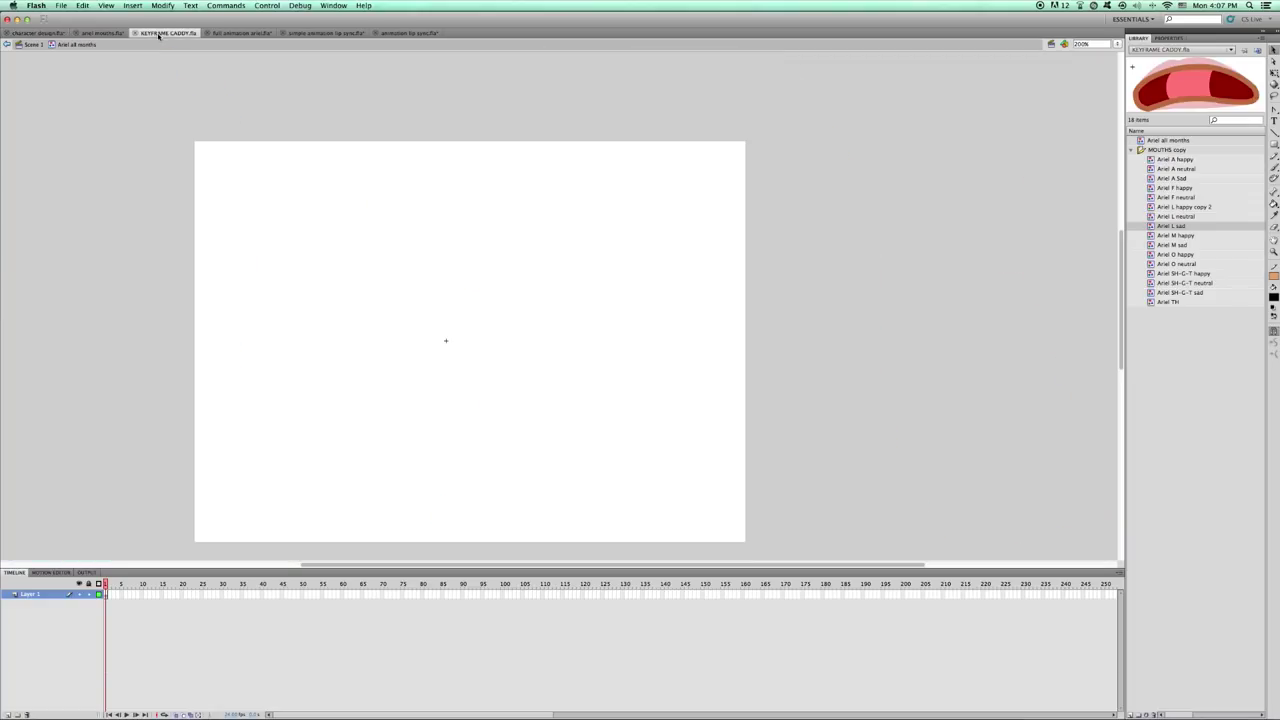
{"action": "left_click", "coordinate": [1156, 133]}
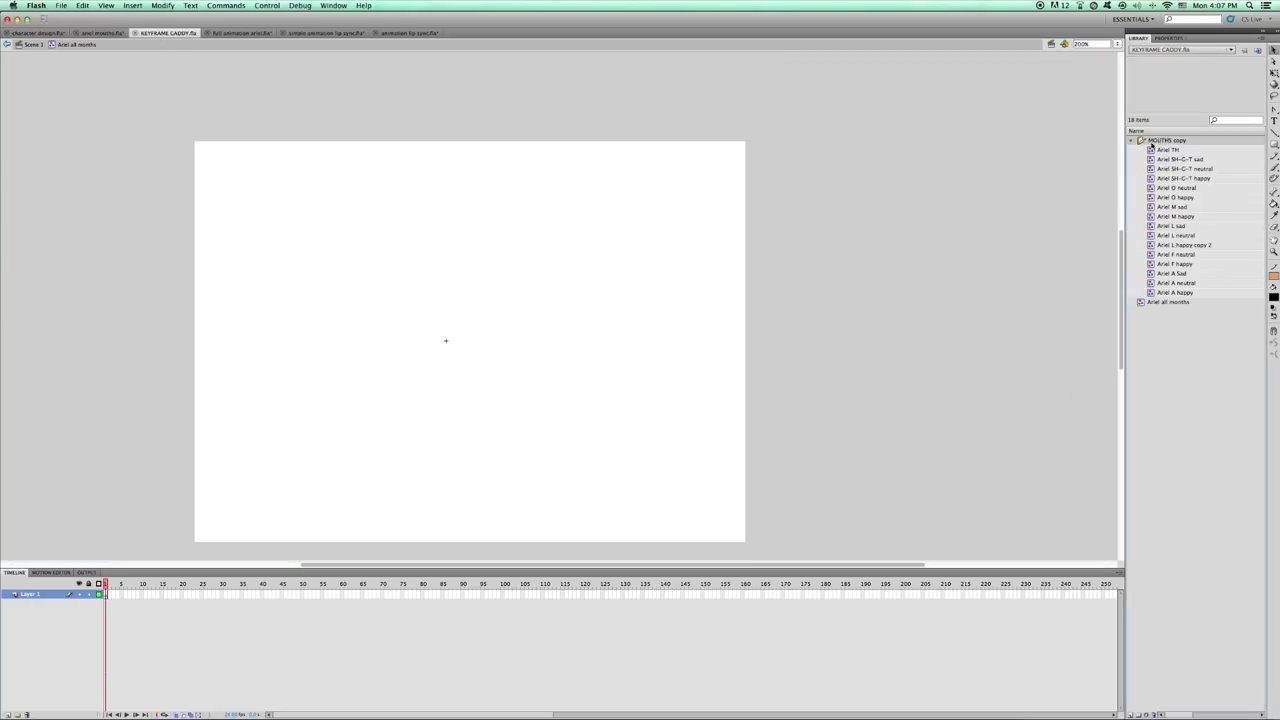
Preview the individual mouth symbols in the library's MOUTHS copy folder, finishing on Ariel A happy.
{"action": "left_click", "coordinate": [1173, 303]}
{"action": "key", "text": "Up"}
{"action": "key", "text": "Up"}
{"action": "key", "text": "Up"}
{"action": "key", "text": "Up"}
{"action": "key", "text": "Up"}
{"action": "key", "text": "Up"}
{"action": "key", "text": "Up"}
{"action": "key", "text": "Up"}
{"action": "key", "text": "Up"}
{"action": "key", "text": "Up"}
{"action": "key", "text": "Up"}
{"action": "key", "text": "Up"}
{"action": "key", "text": "Up"}
{"action": "key", "text": "Up"}
{"action": "key", "text": "Up"}
{"action": "key", "text": "Up"}
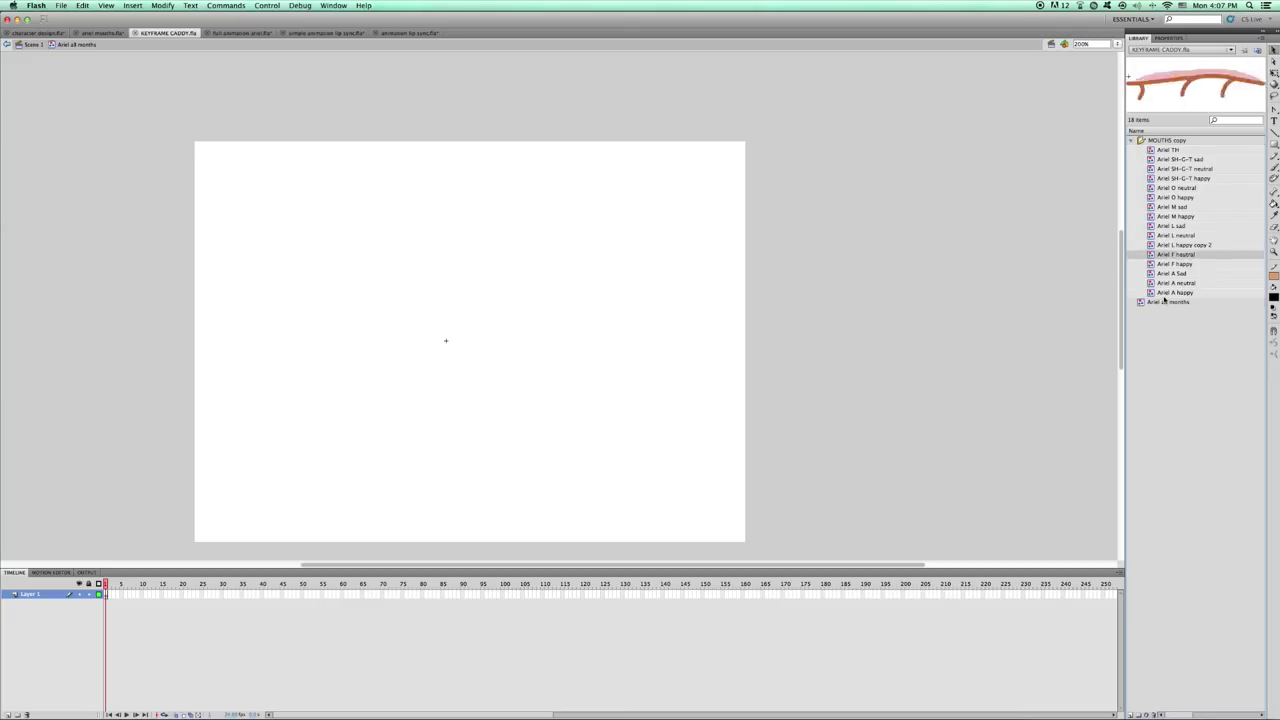
{"action": "left_click", "coordinate": [1163, 291]}
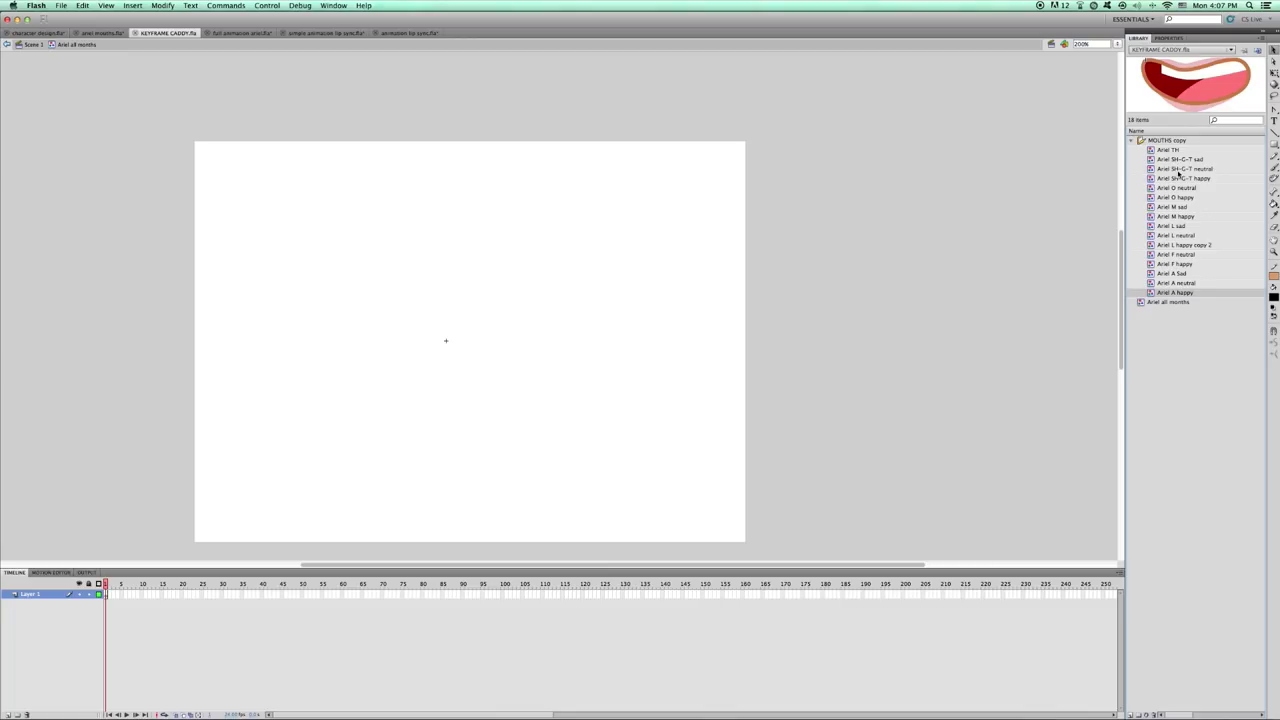
Fill frames 1 to 11 of Layer 1 with blank keyframes and place Ariel A happy on the registration point in frame 1.
{"action": "left_click_drag", "start_coordinate": [105, 594], "coordinate": [146, 594]}
{"action": "key", "text": "F7"}
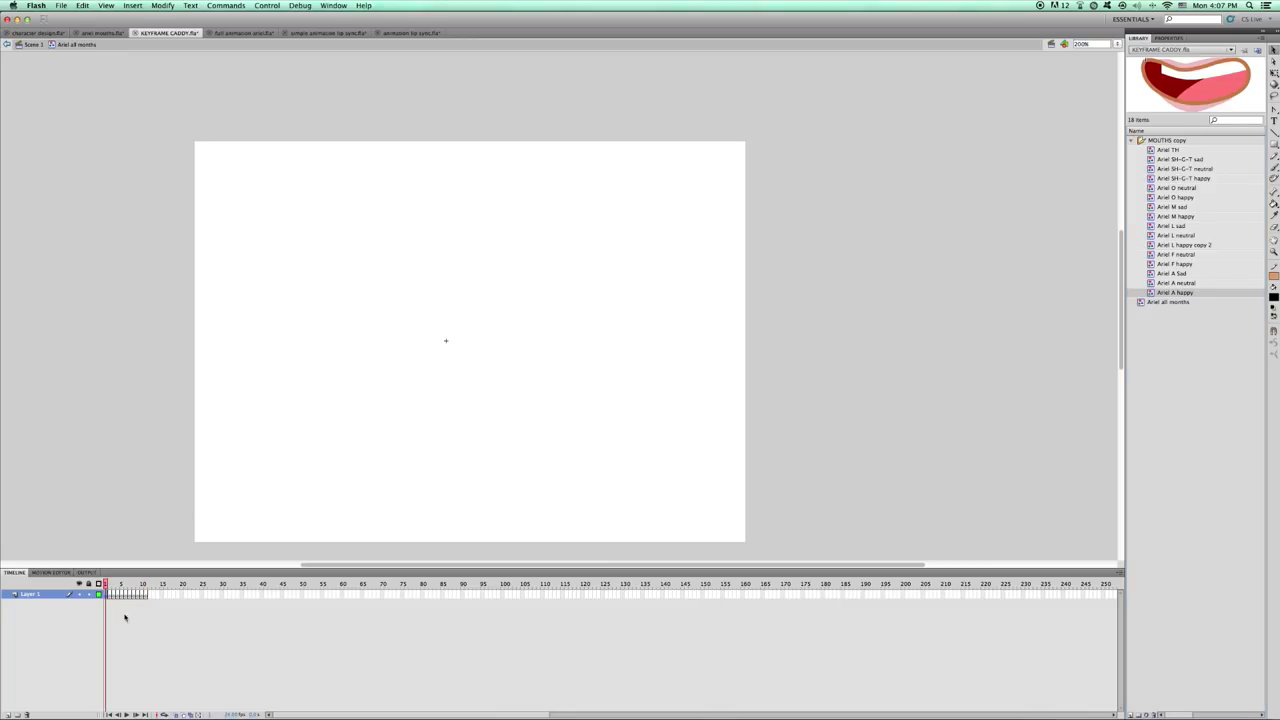
{"action": "left_click_drag", "start_coordinate": [1182, 290], "coordinate": [446, 341]}
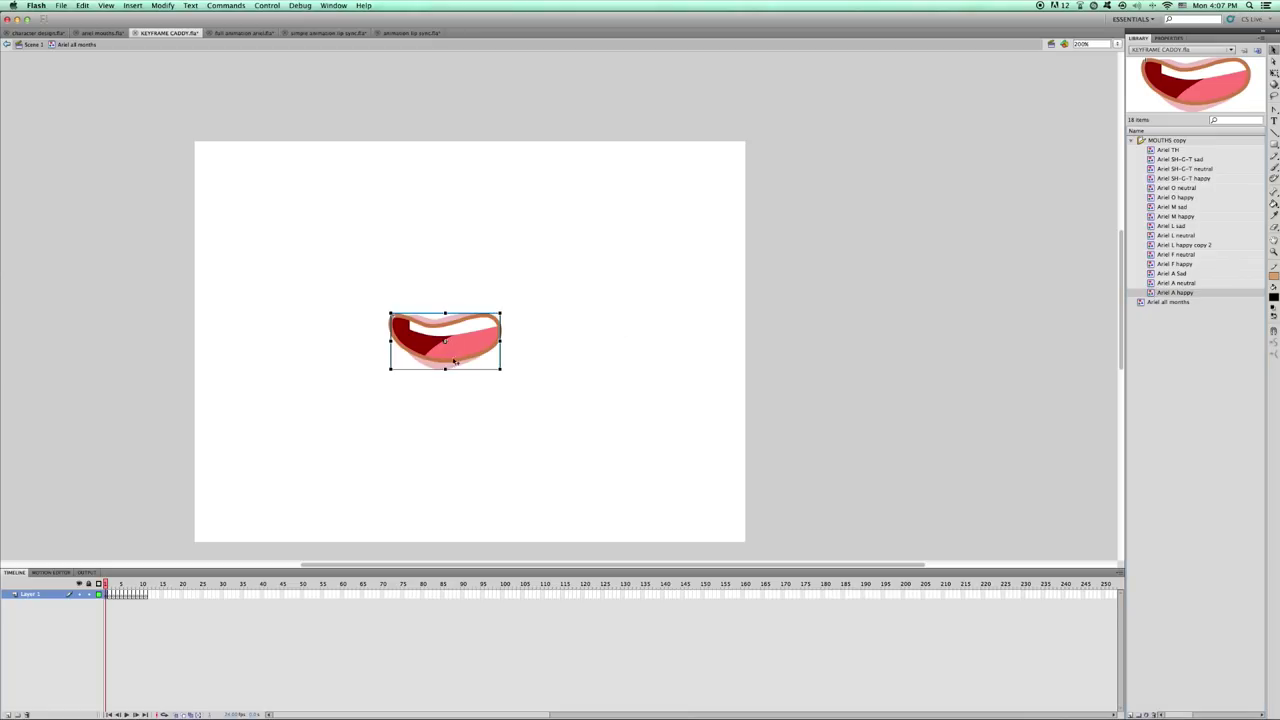
Turn on onion skinning and place Ariel A neutral in frame 2 and Ariel M sad in frame 3, centred on the registration point.
{"action": "key", "text": "period"}
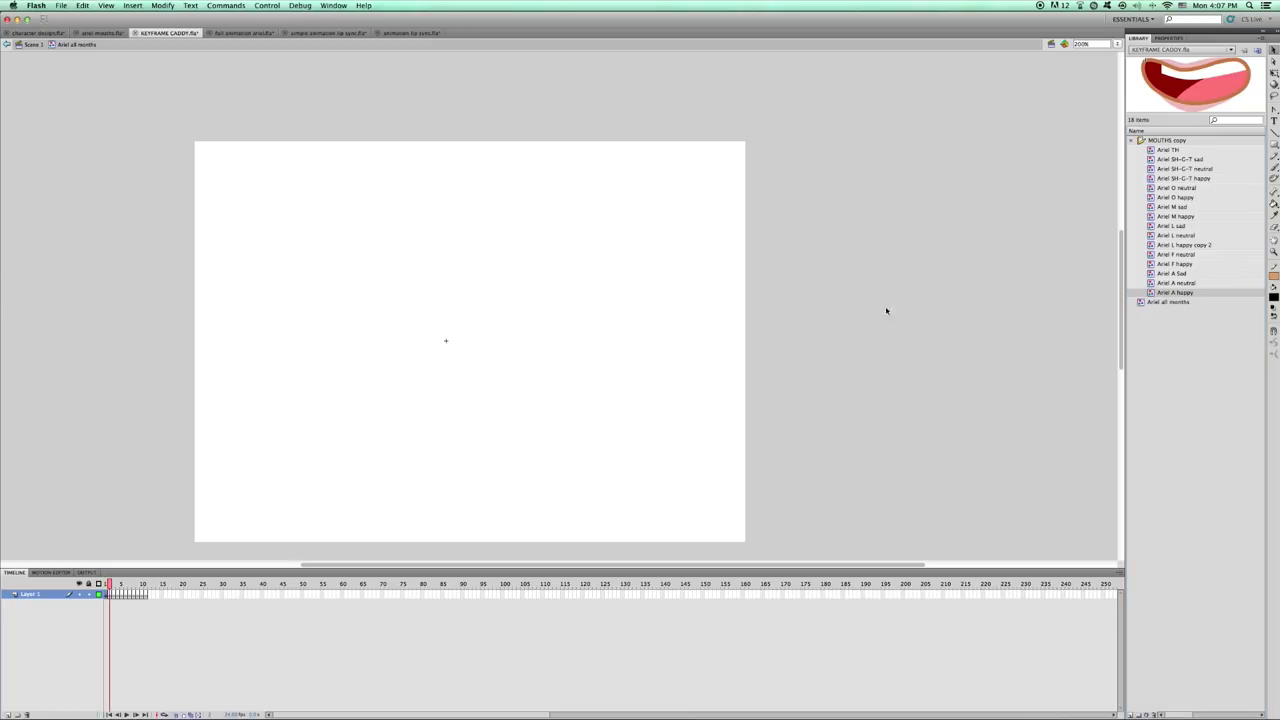
{"action": "left_click", "coordinate": [166, 713]}
{"action": "left_click_drag", "start_coordinate": [1175, 283], "coordinate": [446, 341]}
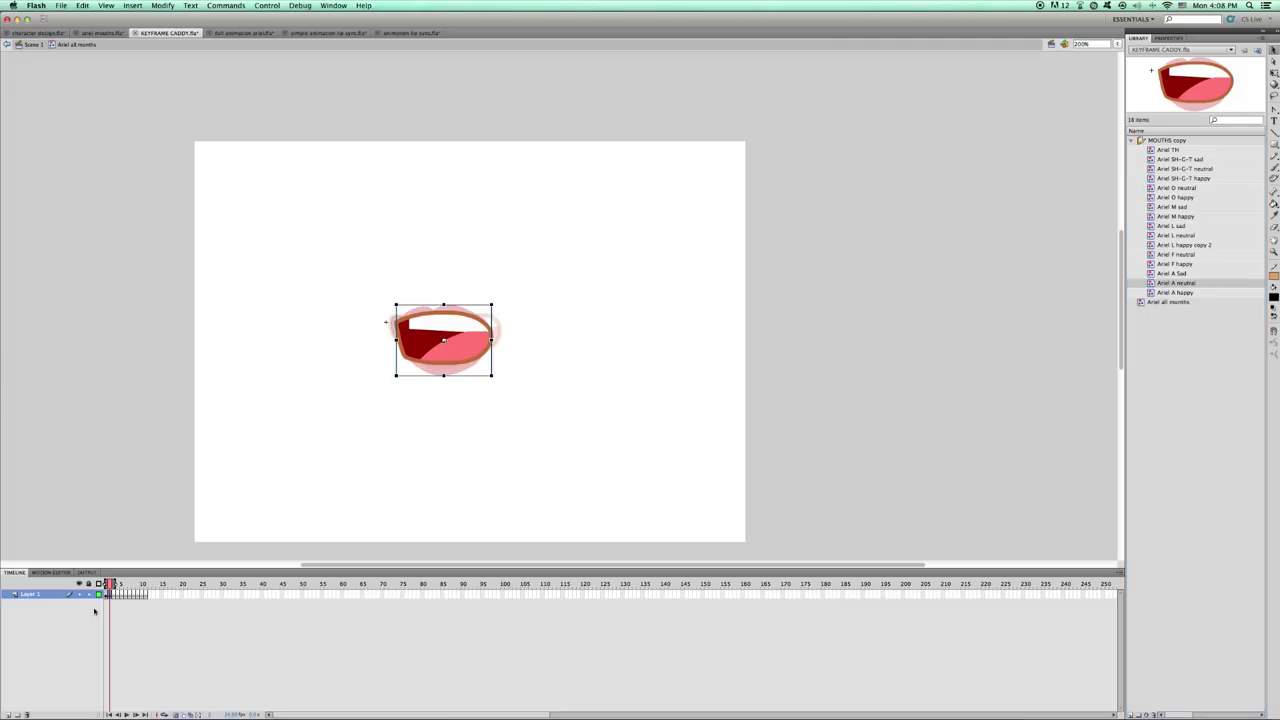
{"action": "key", "text": "period"}
{"action": "left_click", "coordinate": [1172, 206]}
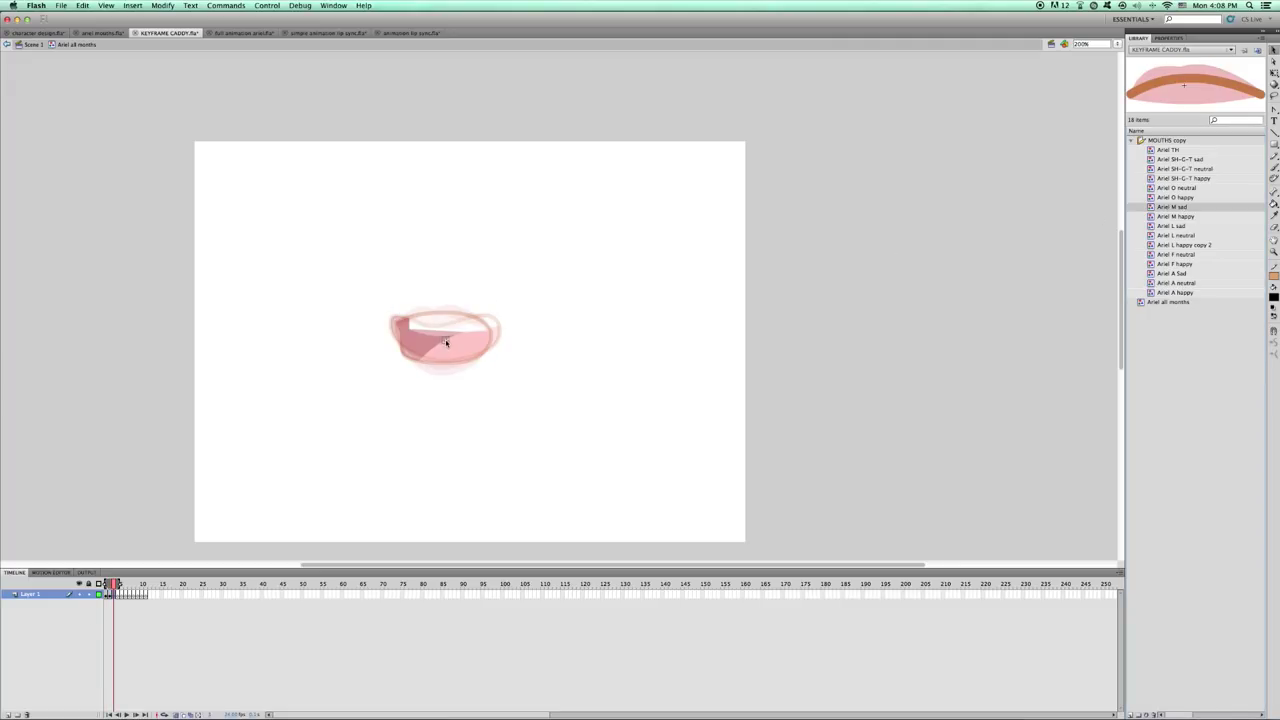
{"action": "left_click_drag", "start_coordinate": [446, 342], "coordinate": [446, 341]}
Place Ariel SH-G-T sad in frame 4 and Ariel L happy copy 2 in frame 5, centred on the registration point.
{"action": "key", "text": "period"}
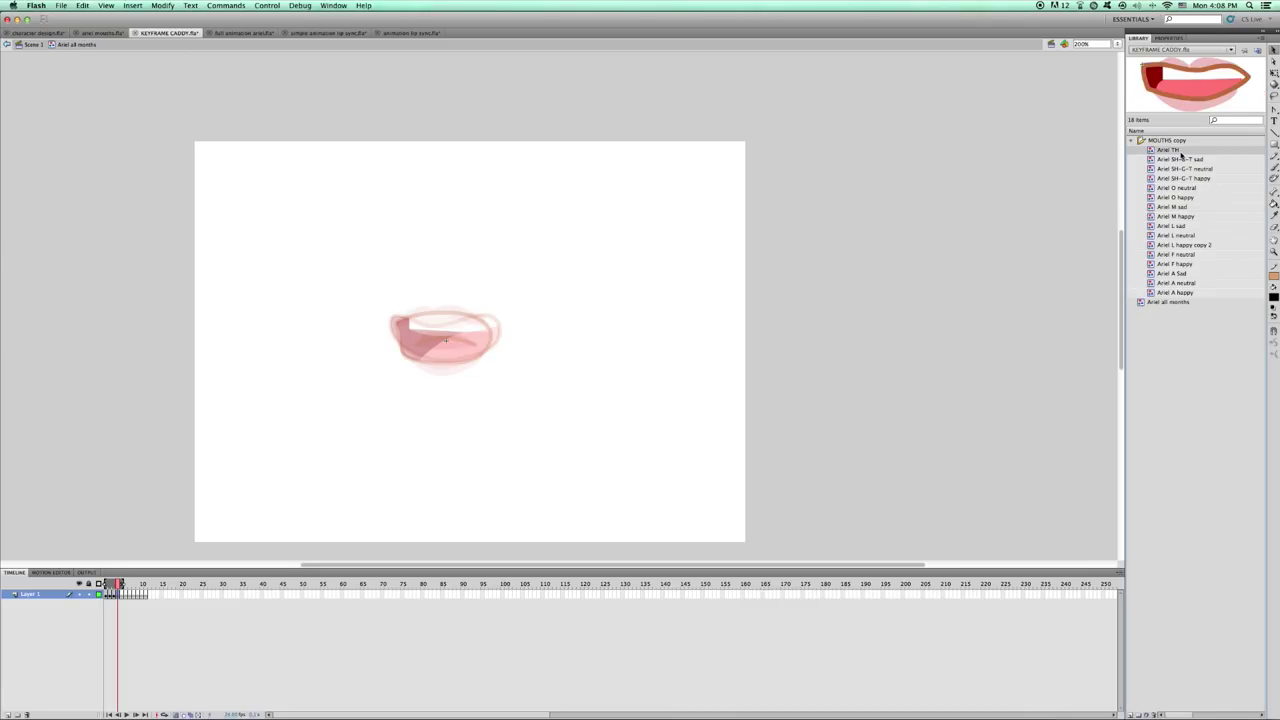
{"action": "left_click", "coordinate": [1188, 160]}
{"action": "left_click_drag", "start_coordinate": [1188, 162], "coordinate": [445, 342]}
{"action": "key", "text": "period"}
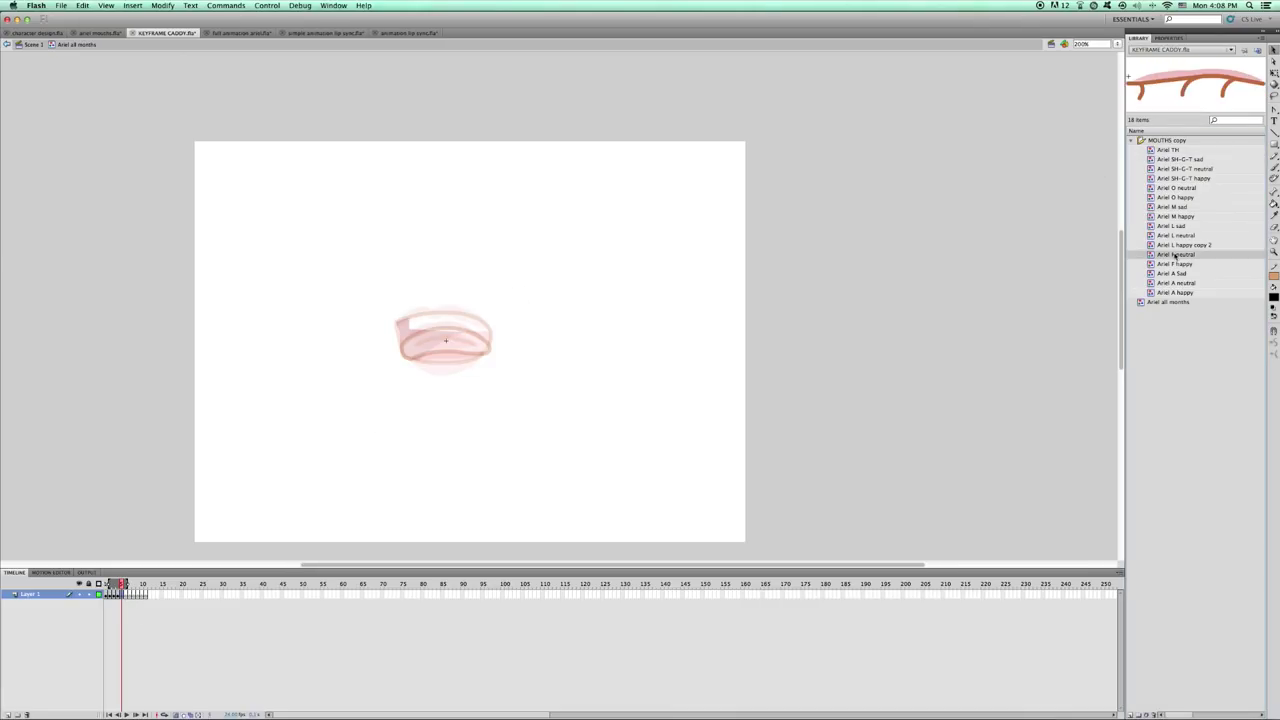
{"action": "left_click", "coordinate": [1188, 245]}
{"action": "left_click_drag", "start_coordinate": [1188, 245], "coordinate": [447, 341]}
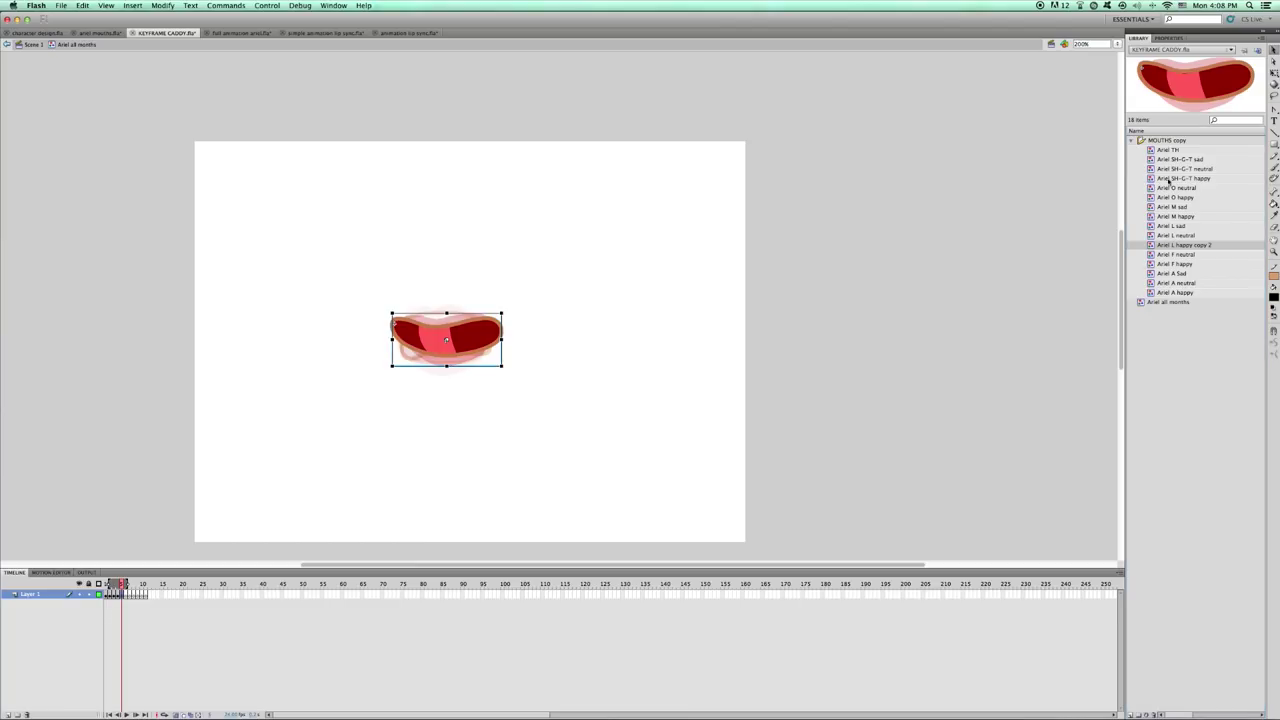
Turn off onion skinning and remove the unused frames after frame 5.
{"action": "left_click", "coordinate": [170, 490]}
{"action": "left_click", "coordinate": [175, 715]}
{"action": "left_click_drag", "start_coordinate": [146, 595], "coordinate": [126, 595]}
{"action": "right_click", "coordinate": [135, 594]}
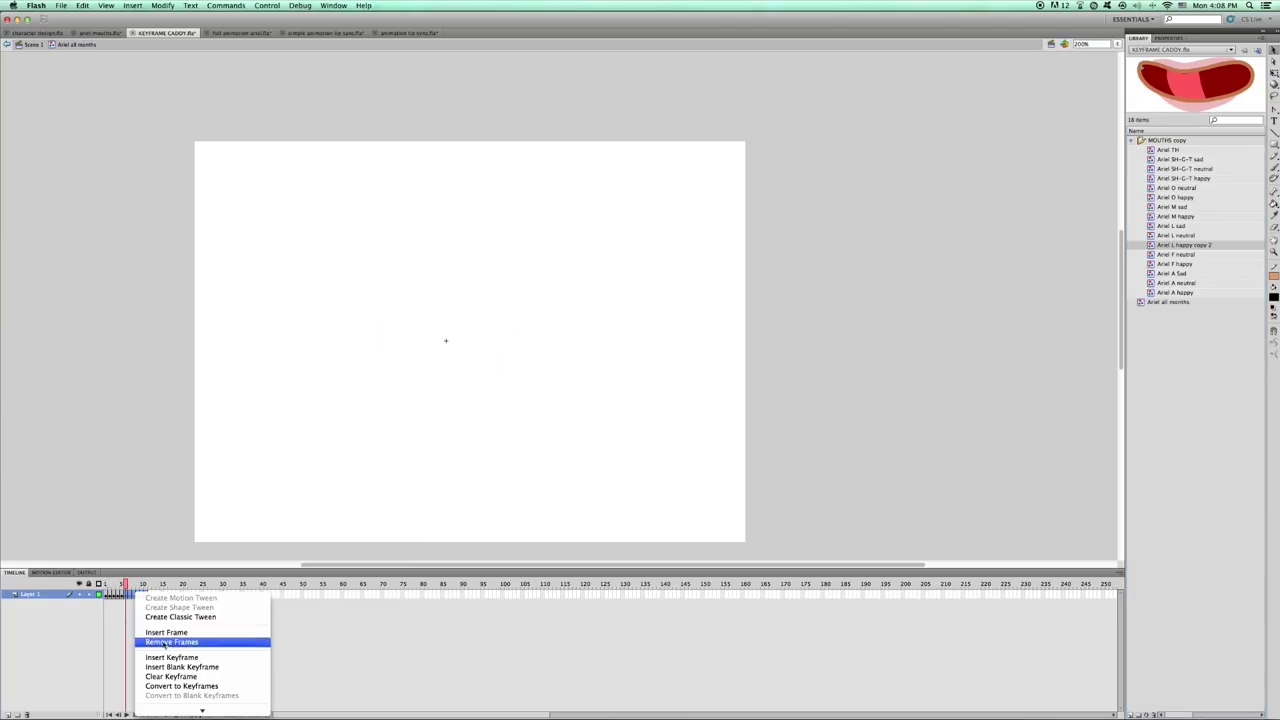
{"action": "left_click", "coordinate": [165, 643]}
{"action": "key", "text": "Return"}
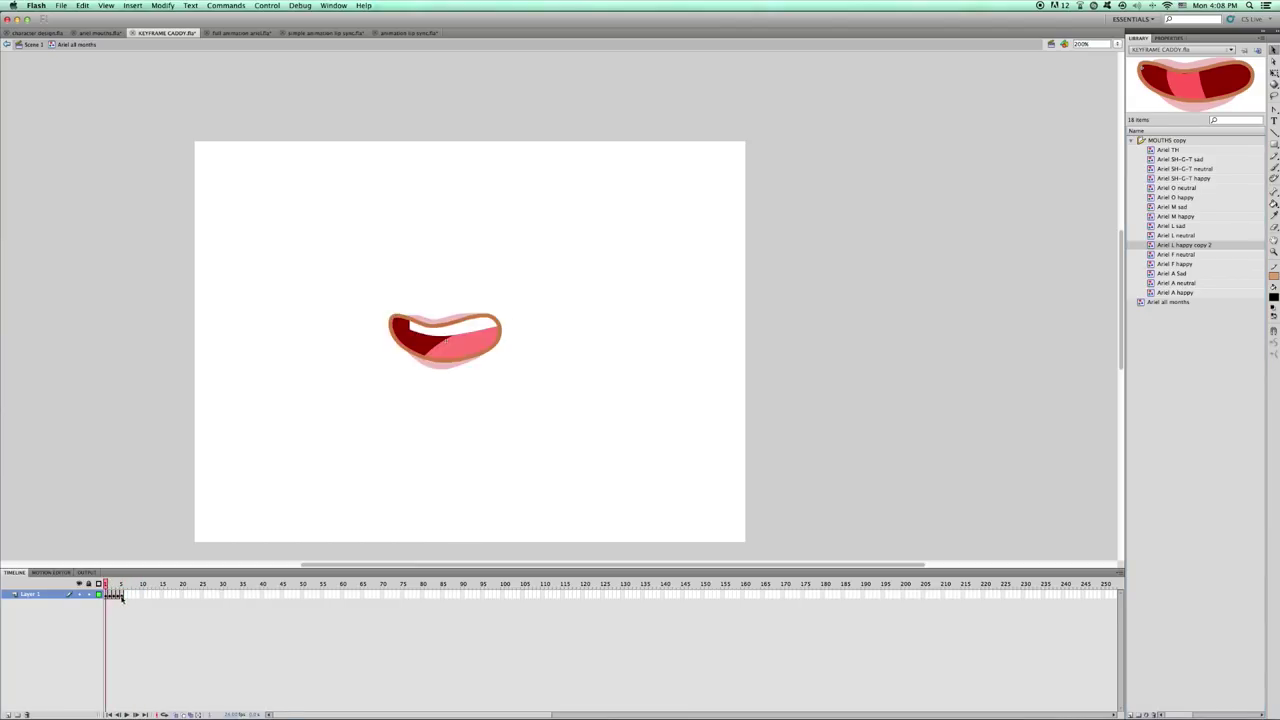
Cut the five mouth keyframes from Layer 1.
{"action": "left_click", "coordinate": [122, 597]}
{"action": "right_click", "coordinate": [122, 596]}
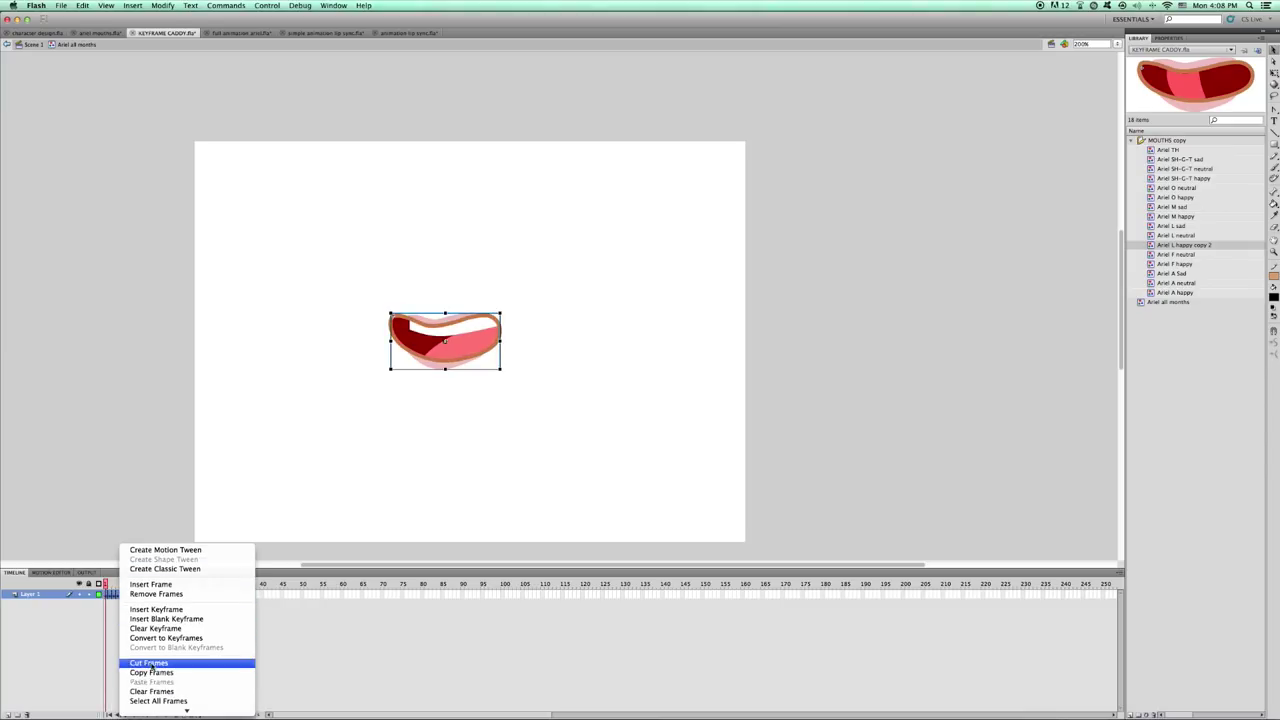
{"action": "left_click", "coordinate": [150, 664]}
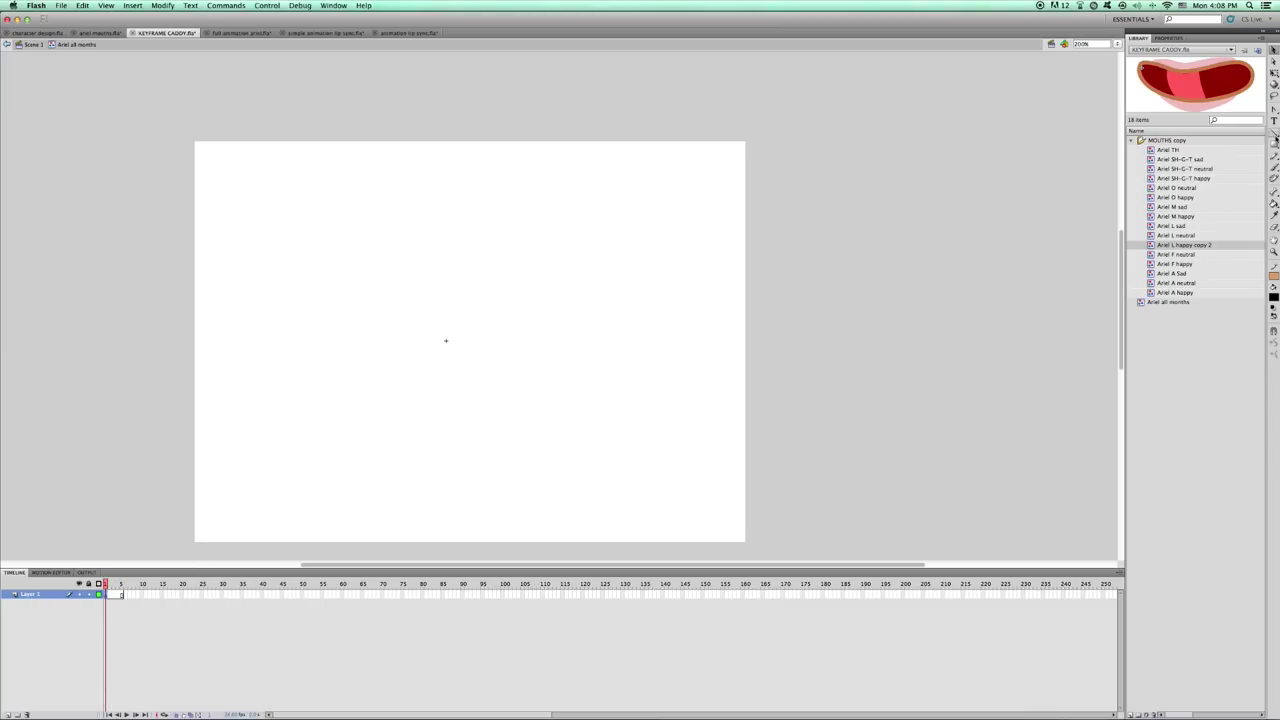
Draw a short diagonal placeholder line at the stage centre and convert it to a Graphic symbol named ALL MOUTHS.
{"action": "left_click_drag", "start_coordinate": [434, 325], "coordinate": [456, 353]}
{"action": "right_click", "coordinate": [456, 350]}
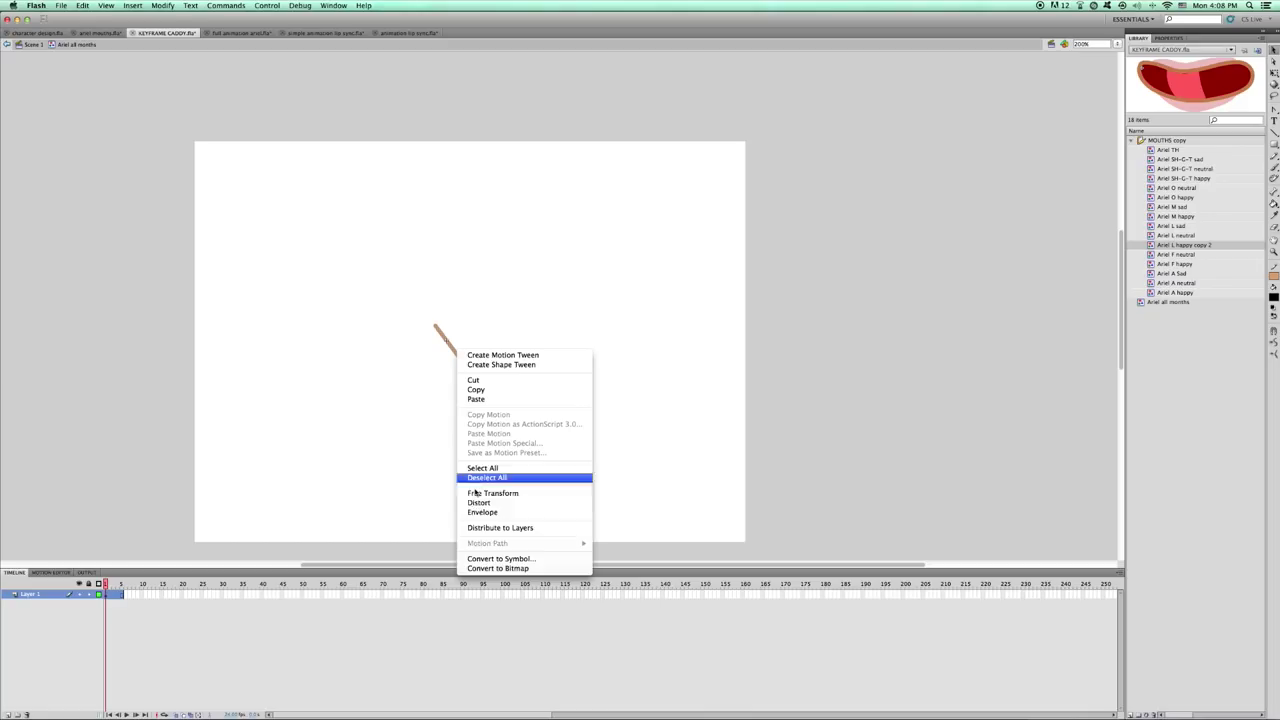
{"action": "left_click", "coordinate": [500, 558]}
{"action": "type", "text": "ALL MOUTHS"}
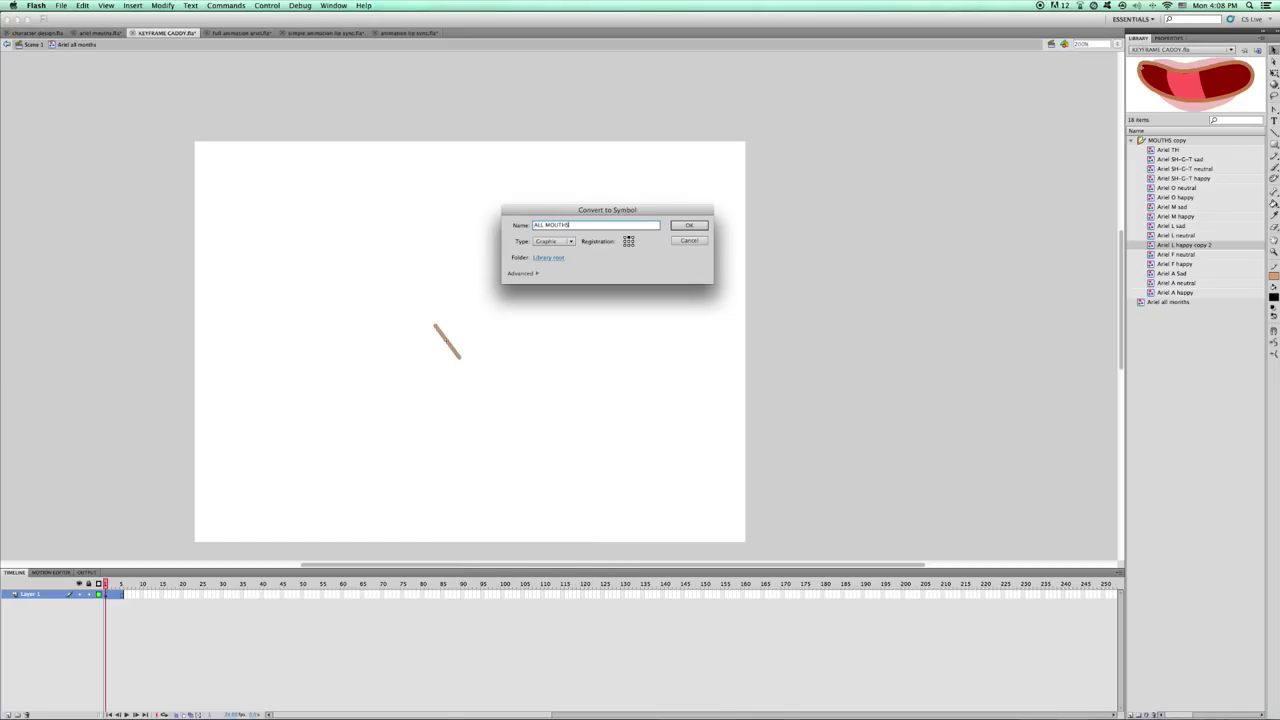
{"action": "left_click", "coordinate": [674, 224]}
Replace the placeholder line inside the ALL MOUTHS symbol with the cut mouth frames, play them and exit the symbol.
{"action": "double_click", "coordinate": [459, 354]}
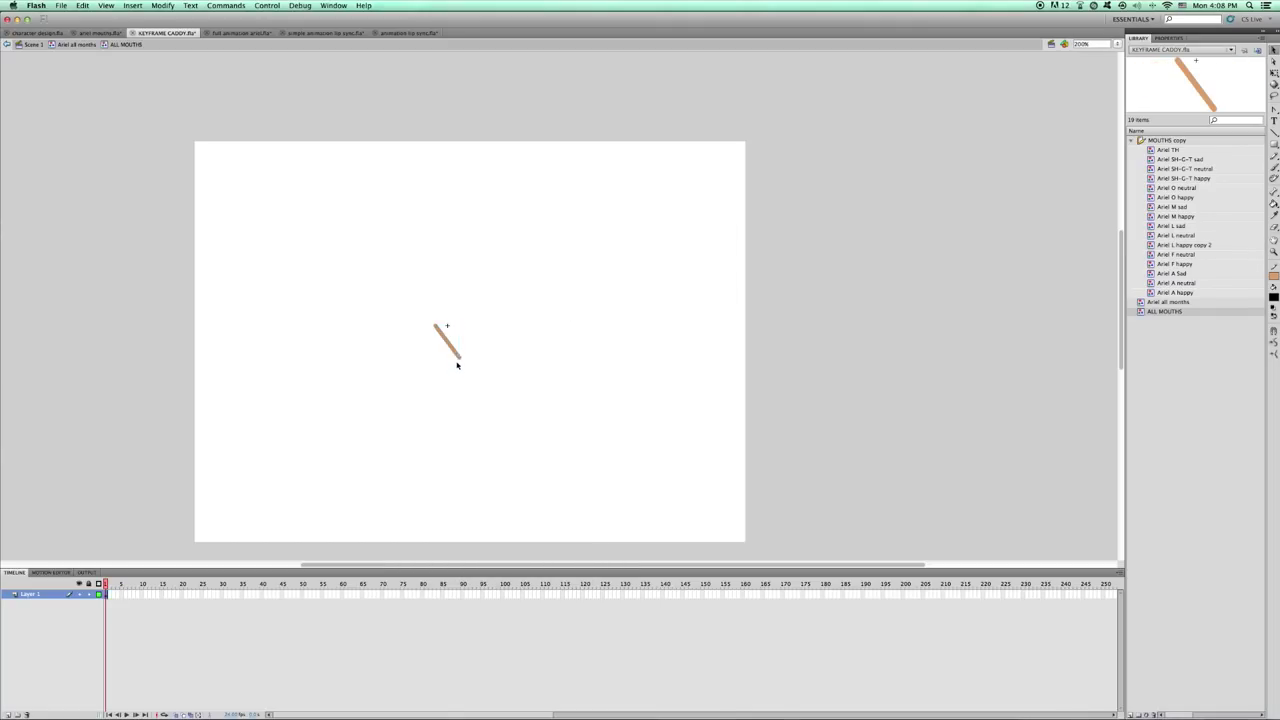
{"action": "key", "text": "BackSpace"}
{"action": "right_click", "coordinate": [107, 594]}
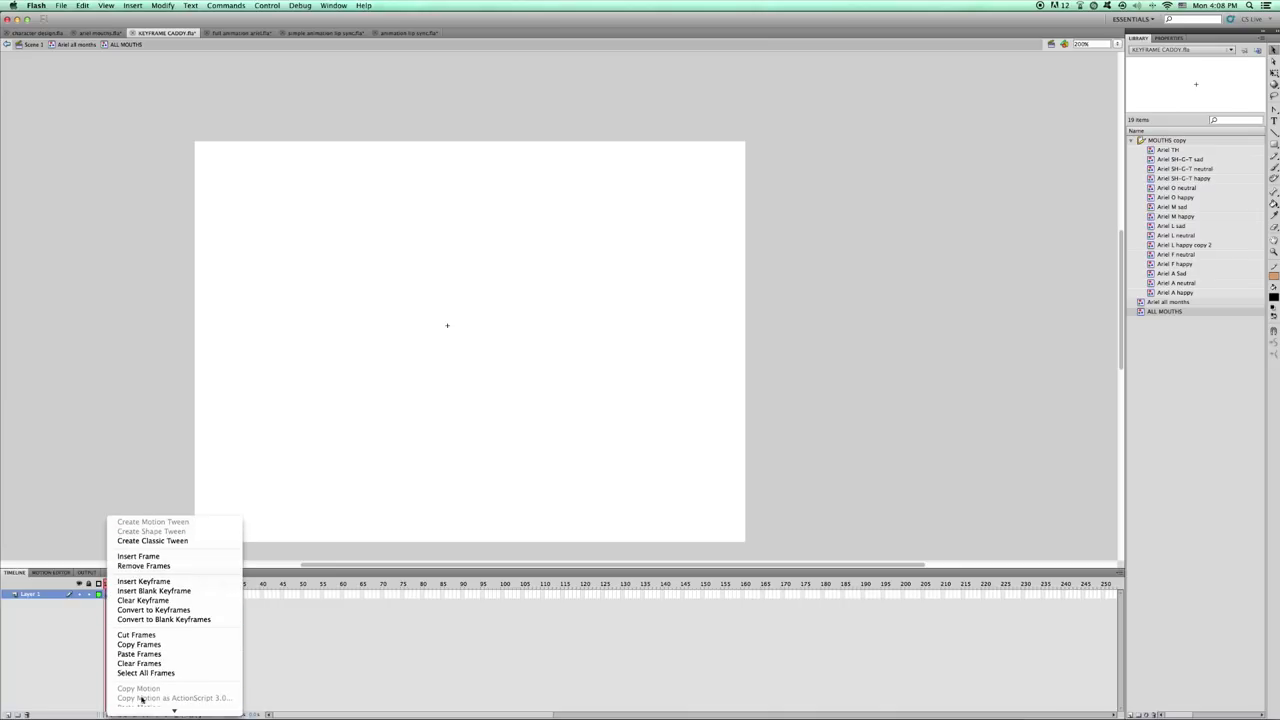
{"action": "left_click", "coordinate": [140, 661]}
{"action": "key", "text": "Return"}
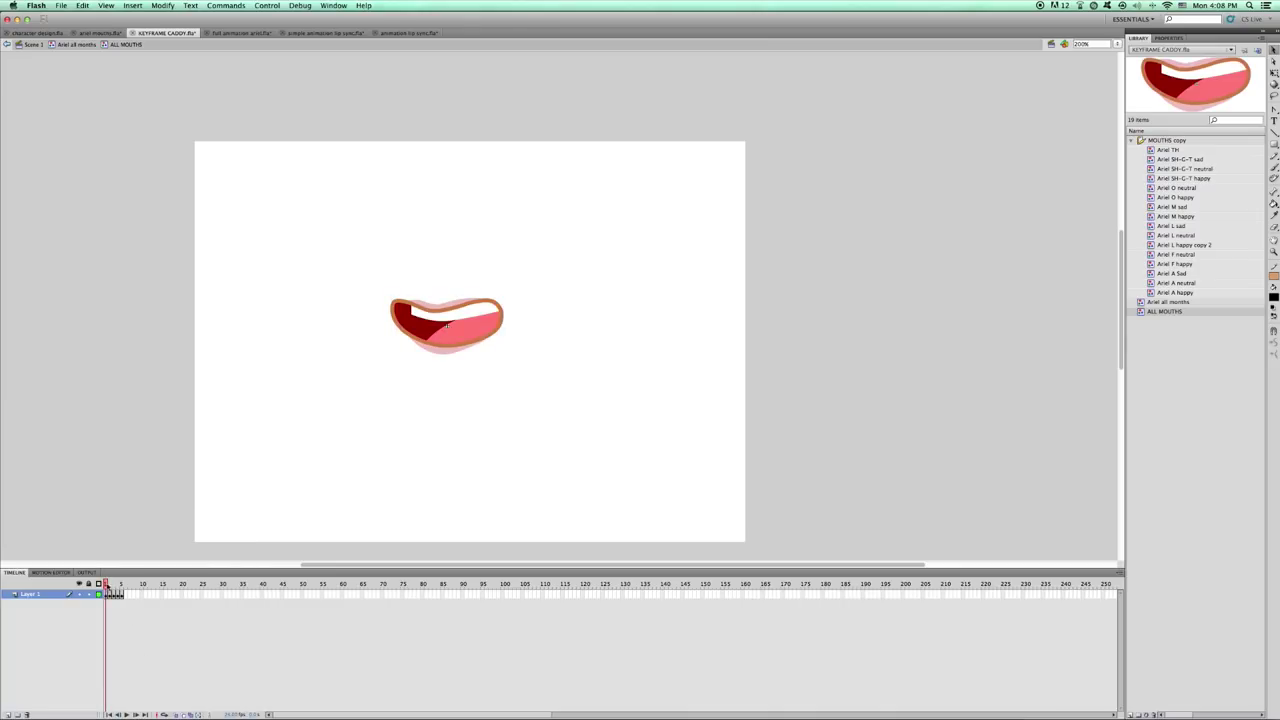
{"action": "double_click", "coordinate": [491, 393]}
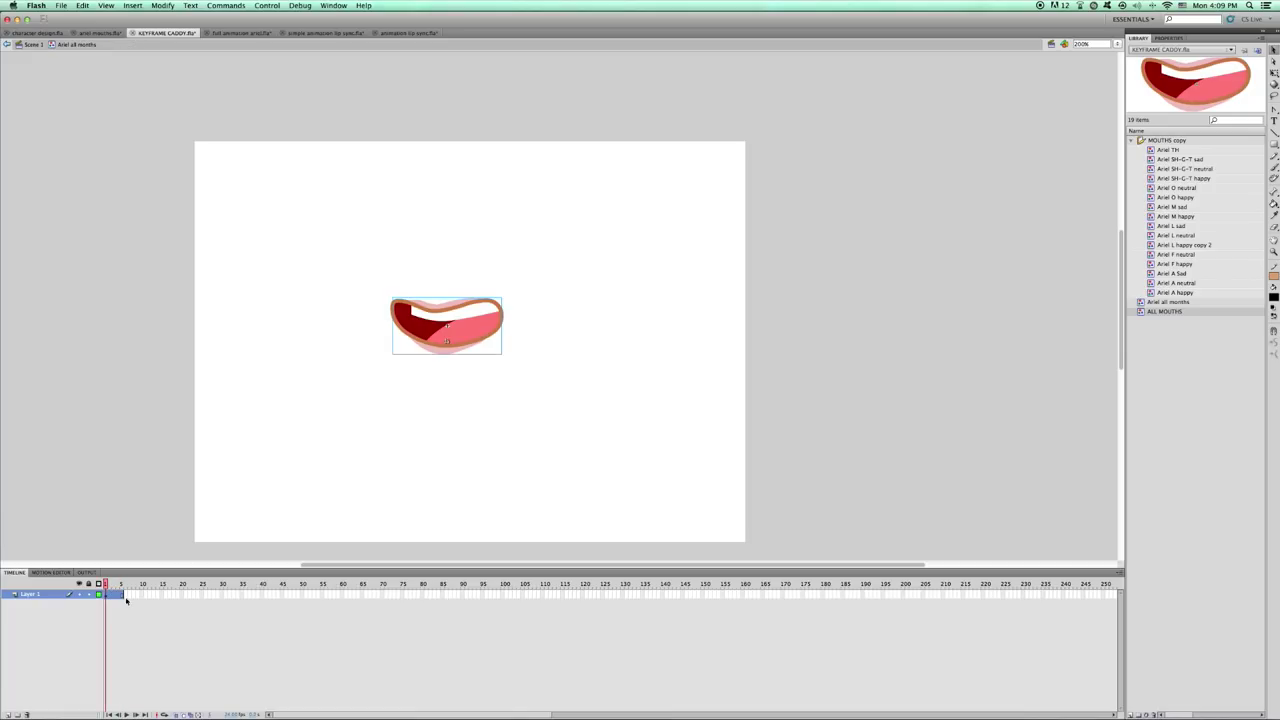
Set the looping option of the ALL MOUTHS instance to Single Frame.
{"action": "left_click_drag", "start_coordinate": [112, 585], "coordinate": [108, 585]}
{"action": "left_click", "coordinate": [475, 333]}
{"action": "left_click", "coordinate": [1165, 39]}
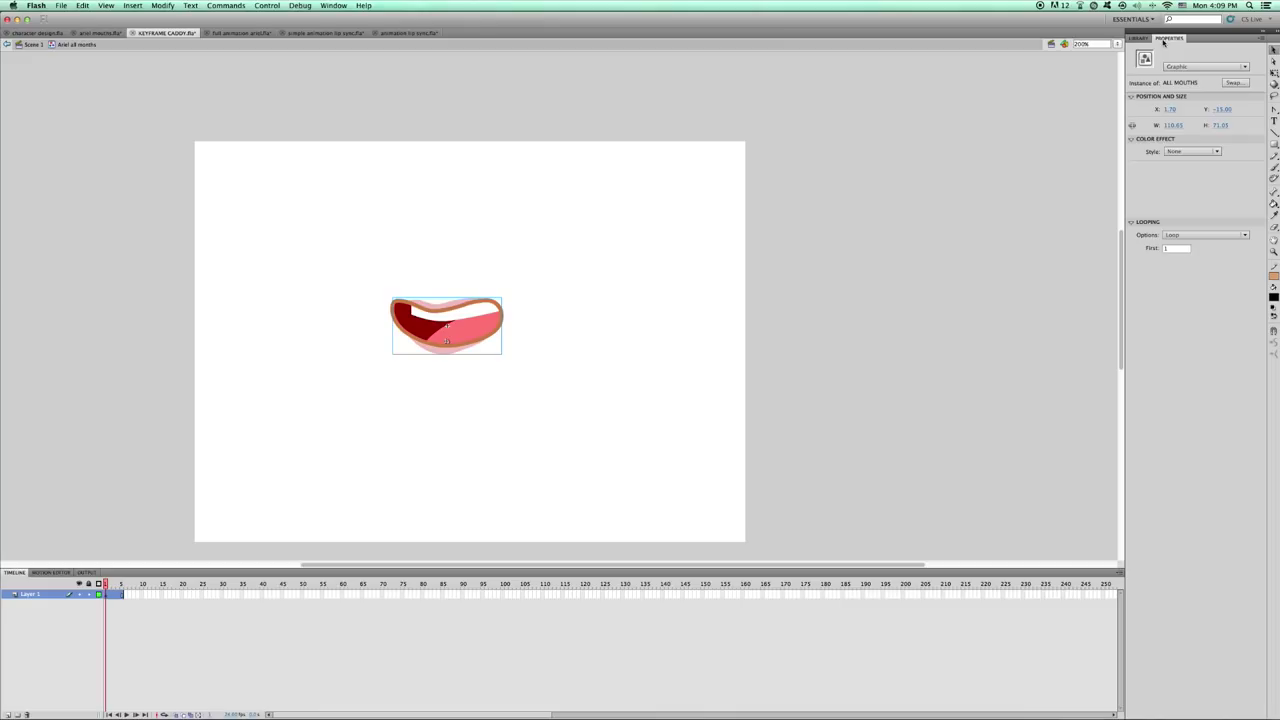
{"action": "left_click", "coordinate": [1180, 235]}
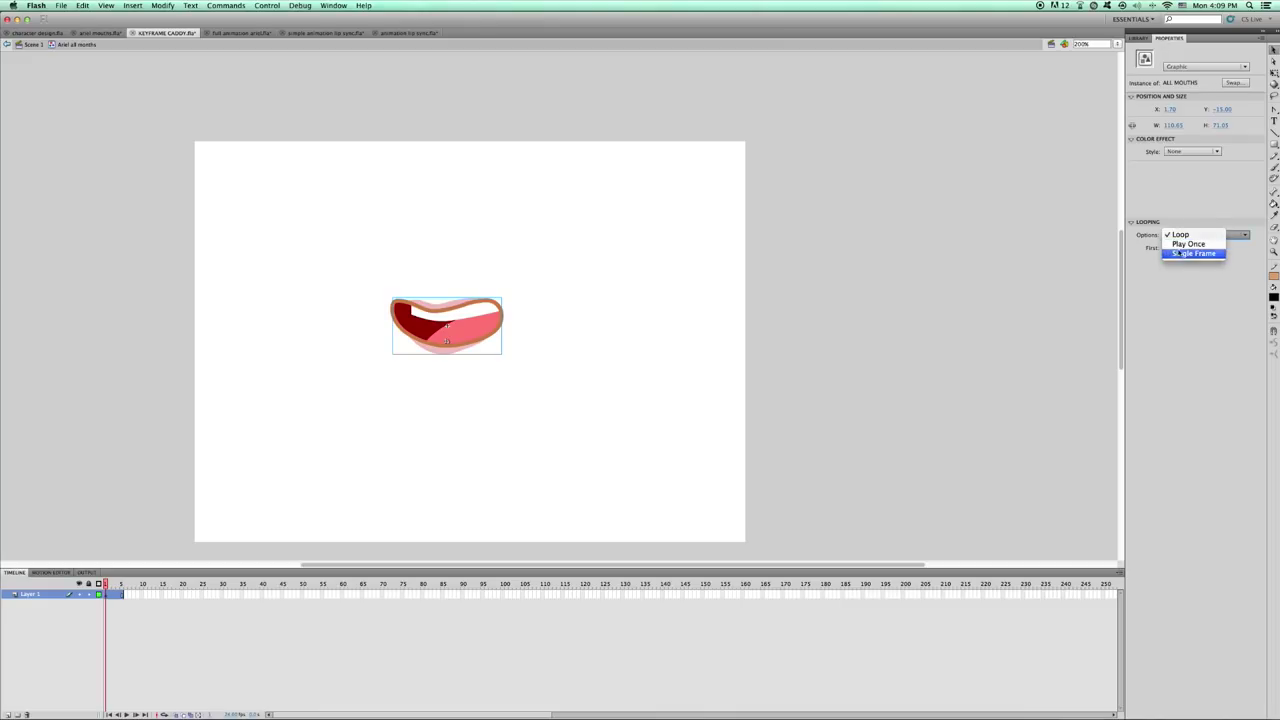
{"action": "left_click", "coordinate": [1177, 254]}
{"action": "left_click", "coordinate": [597, 332]}
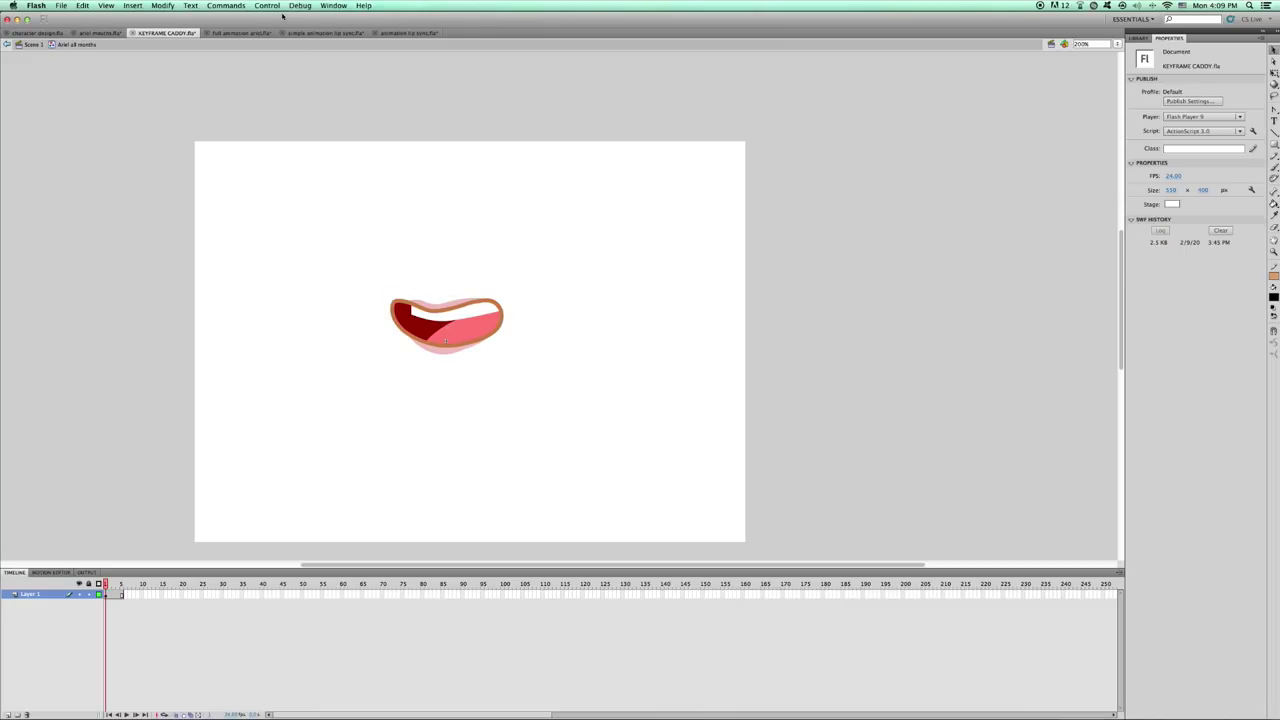
Open KeyframeCaddy and load the mouth thumbnails of the selected ALL MOUTHS instance.
{"action": "left_click", "coordinate": [333, 5]}
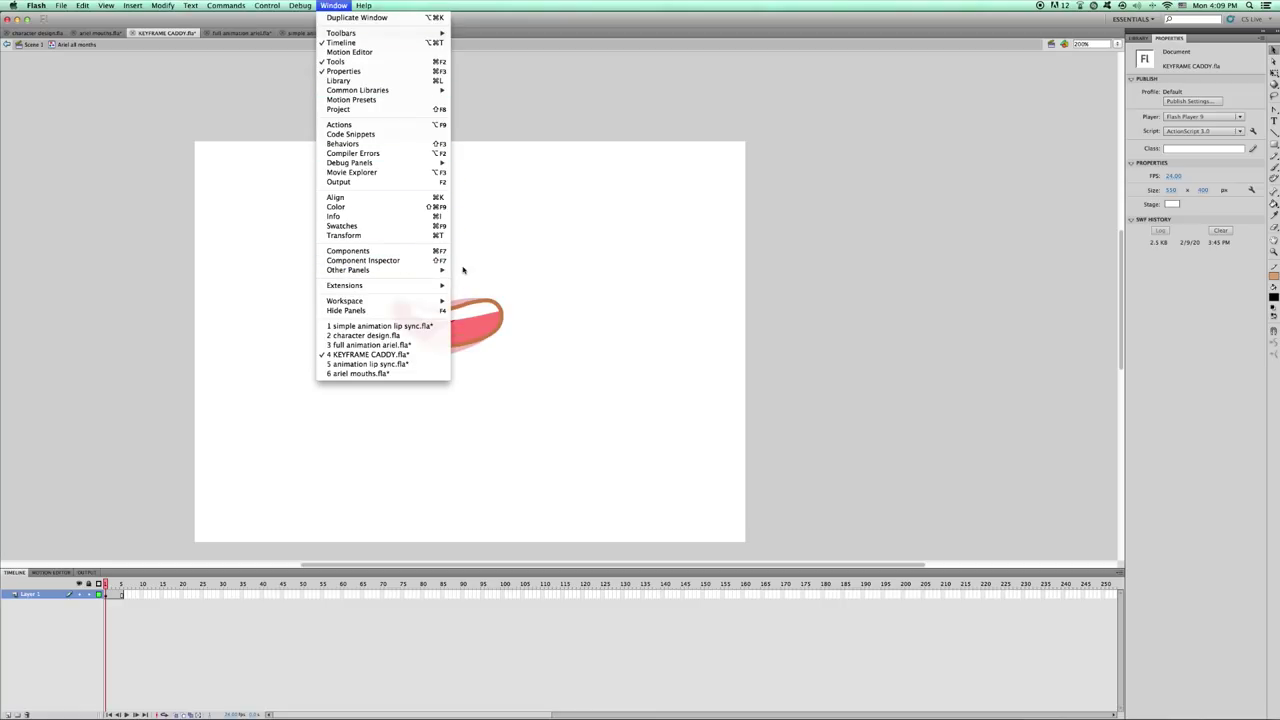
{"action": "mouse_move", "coordinate": [443, 271]}
{"action": "left_click", "coordinate": [488, 324]}
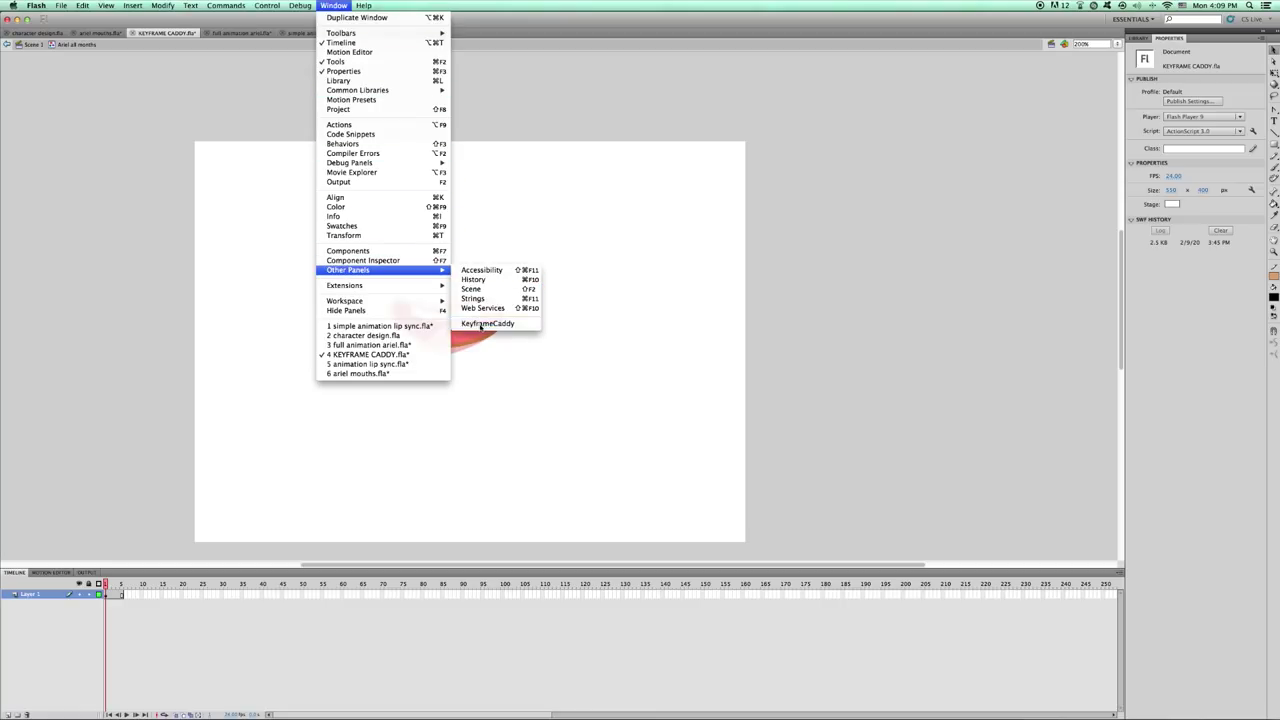
{"action": "left_click", "coordinate": [491, 327]}
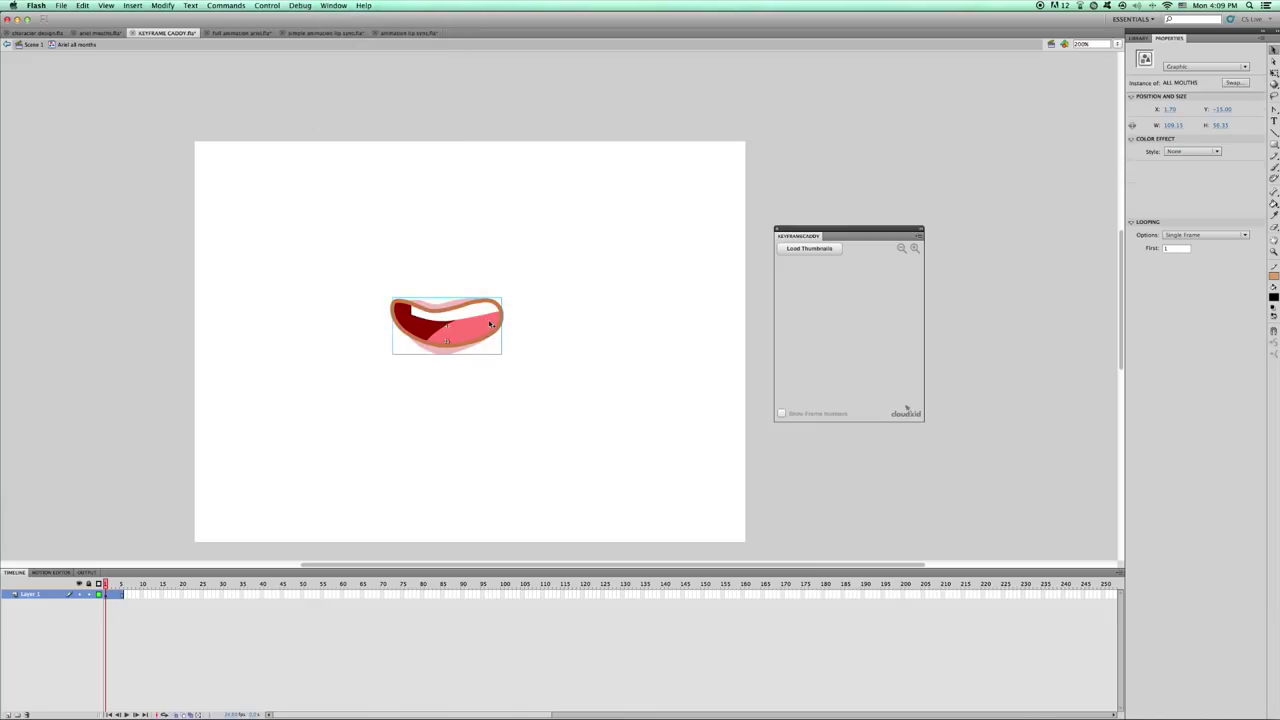
{"action": "left_click", "coordinate": [810, 249]}
Swap the ALL MOUTHS instance through its different mouth shapes with KeyframeCaddy, finishing on the third, closed mouth.
{"action": "left_click", "coordinate": [817, 272]}
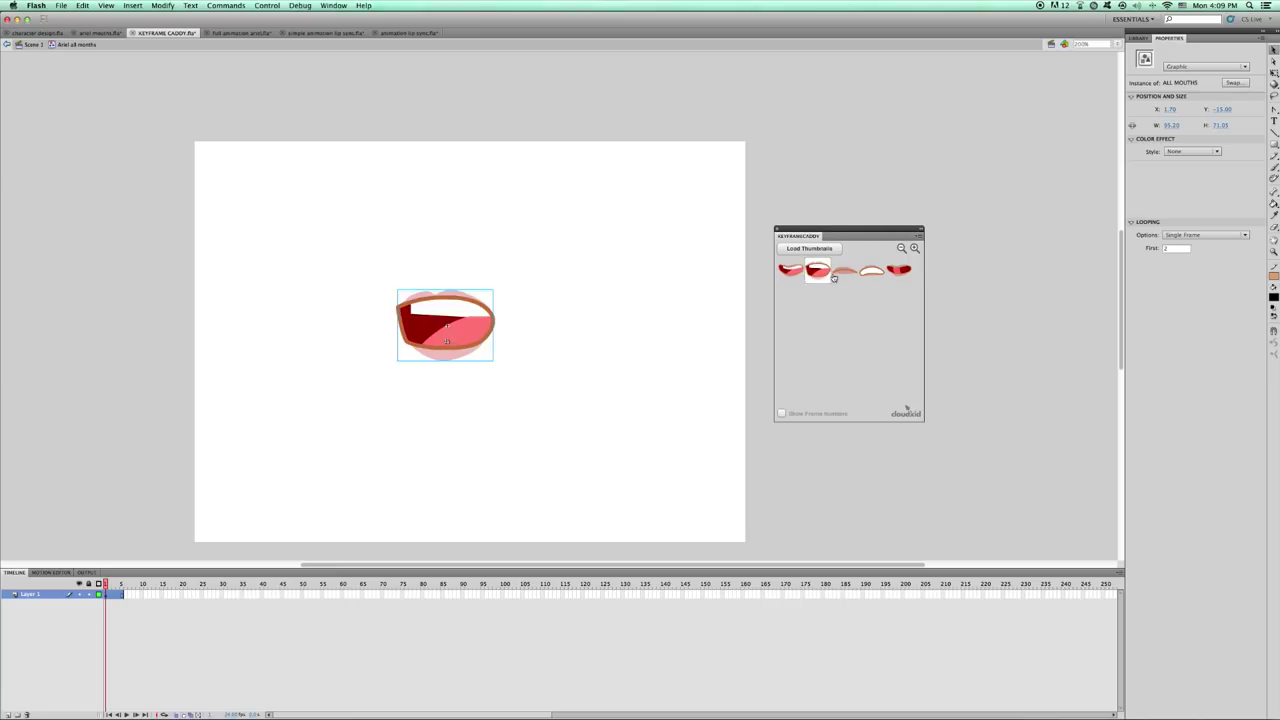
{"action": "left_click", "coordinate": [844, 271]}
{"action": "left_click", "coordinate": [871, 271]}
{"action": "left_click", "coordinate": [898, 270]}
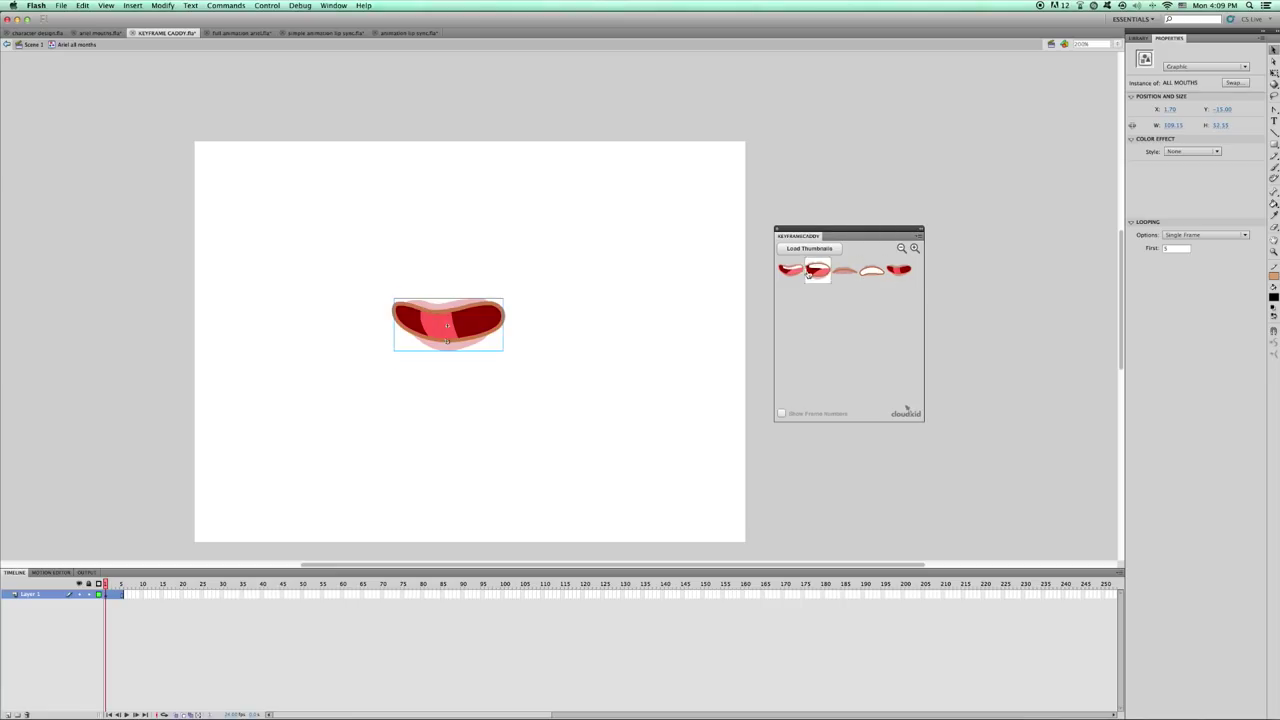
{"action": "left_click", "coordinate": [790, 271]}
{"action": "left_click", "coordinate": [845, 278]}
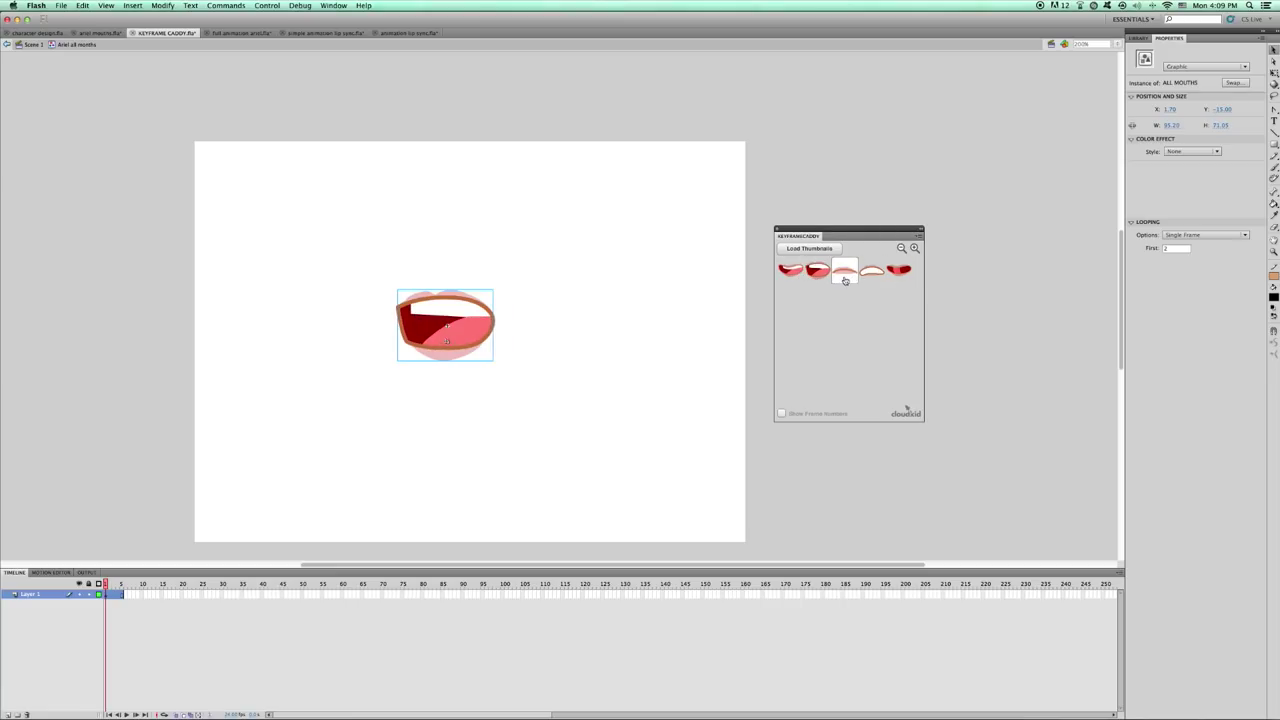
{"action": "left_click", "coordinate": [845, 280]}
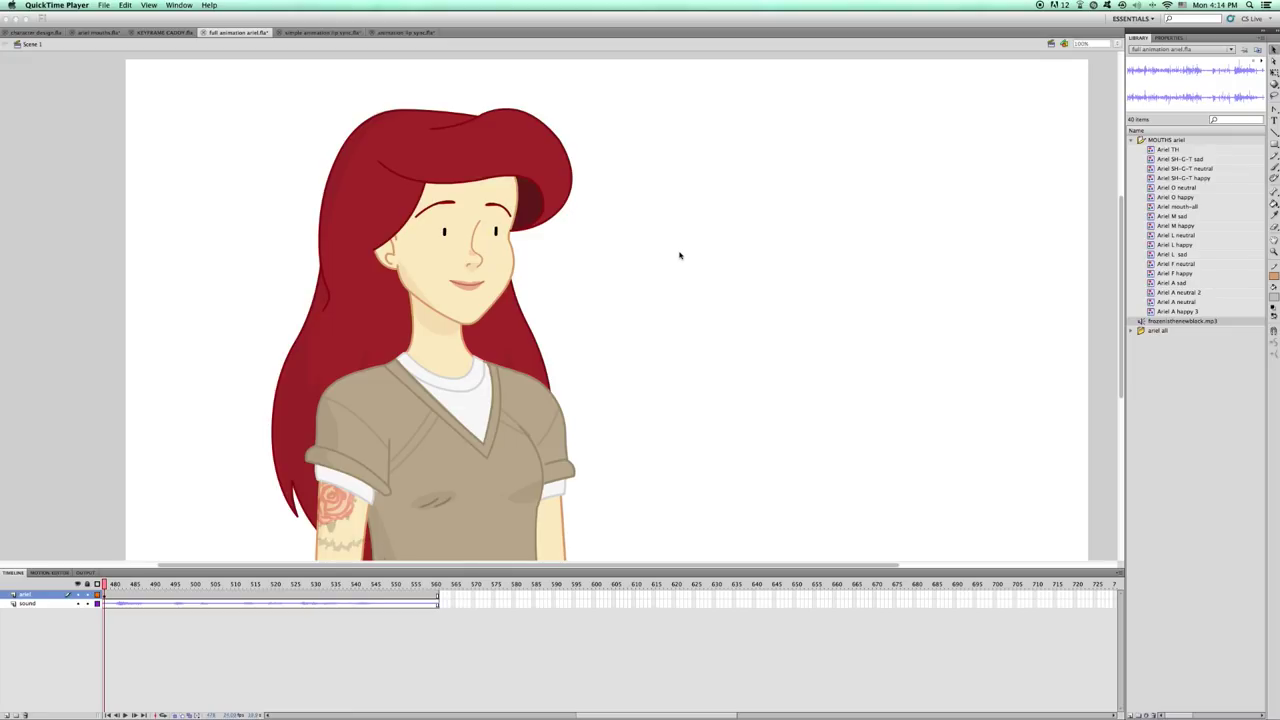
Play Ariel's full animation on the main timeline and return to the start of the visible range.
{"action": "left_click", "coordinate": [700, 326]}
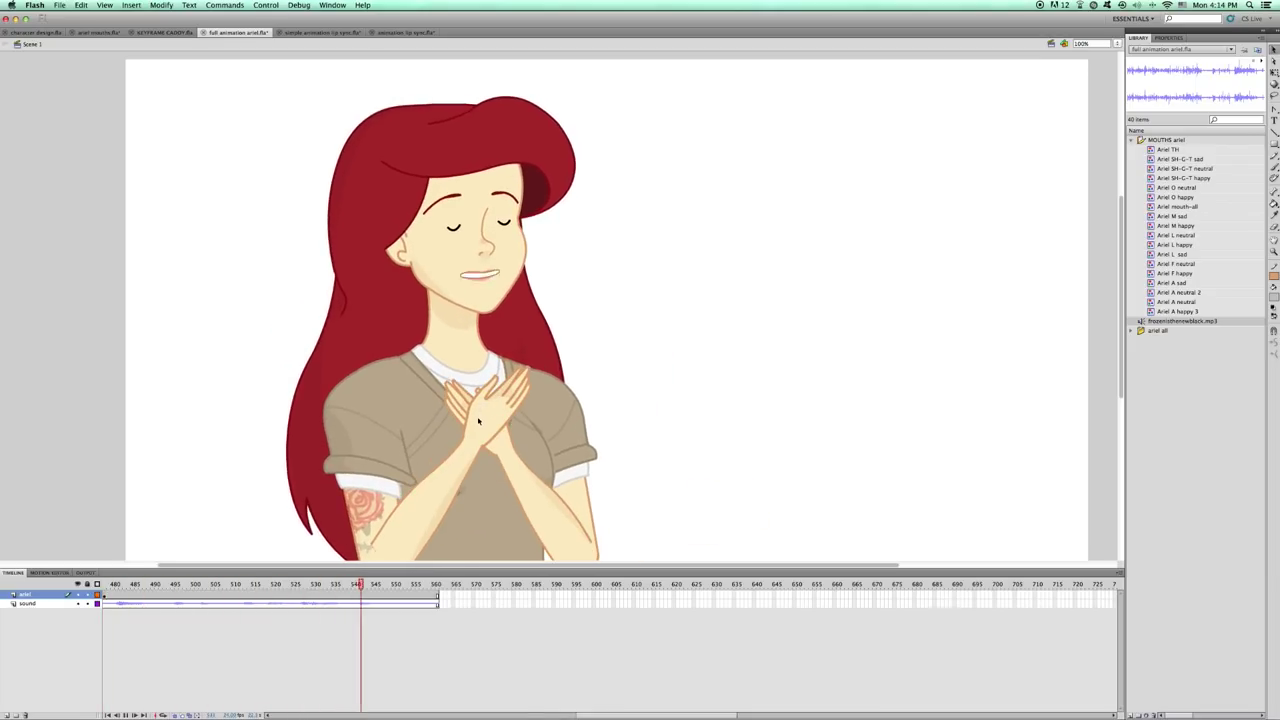
{"action": "left_click", "coordinate": [389, 588]}
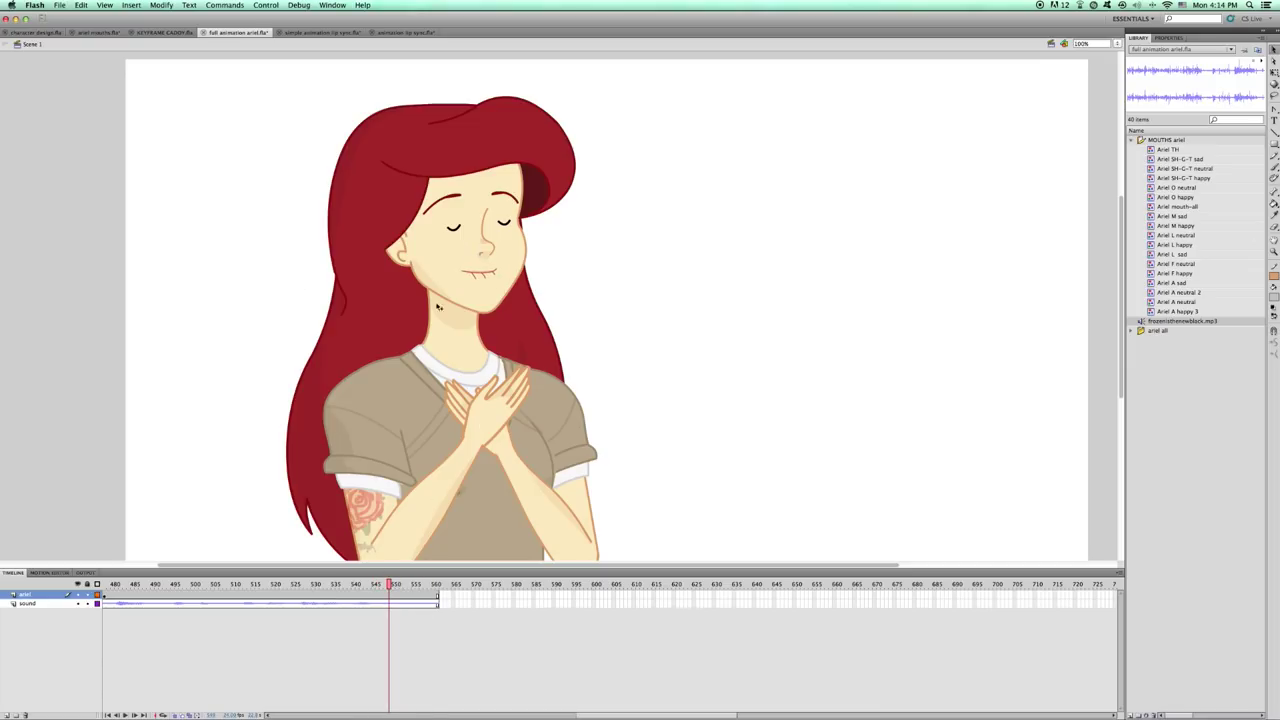
{"action": "left_click", "coordinate": [105, 587]}
Enter the ariel symbol and play its body animation to examine the keyframes on the separate body-part layers.
{"action": "left_click", "coordinate": [472, 291]}
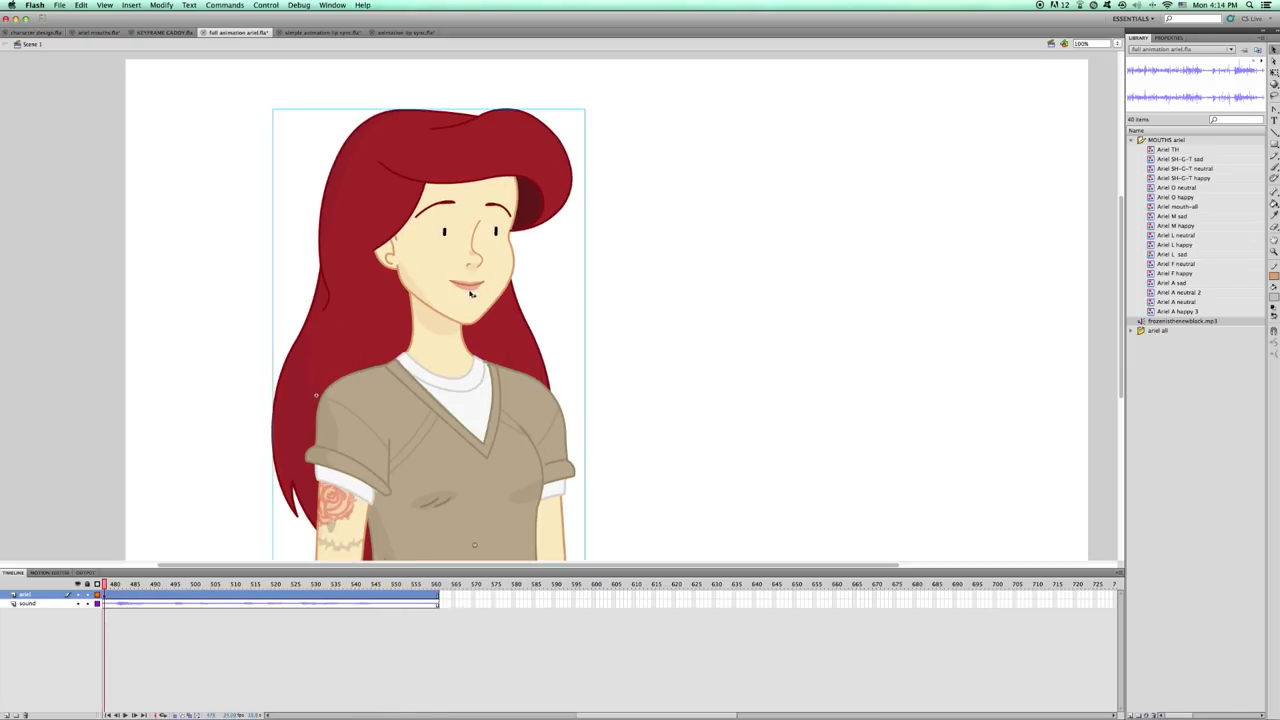
{"action": "double_click", "coordinate": [470, 290]}
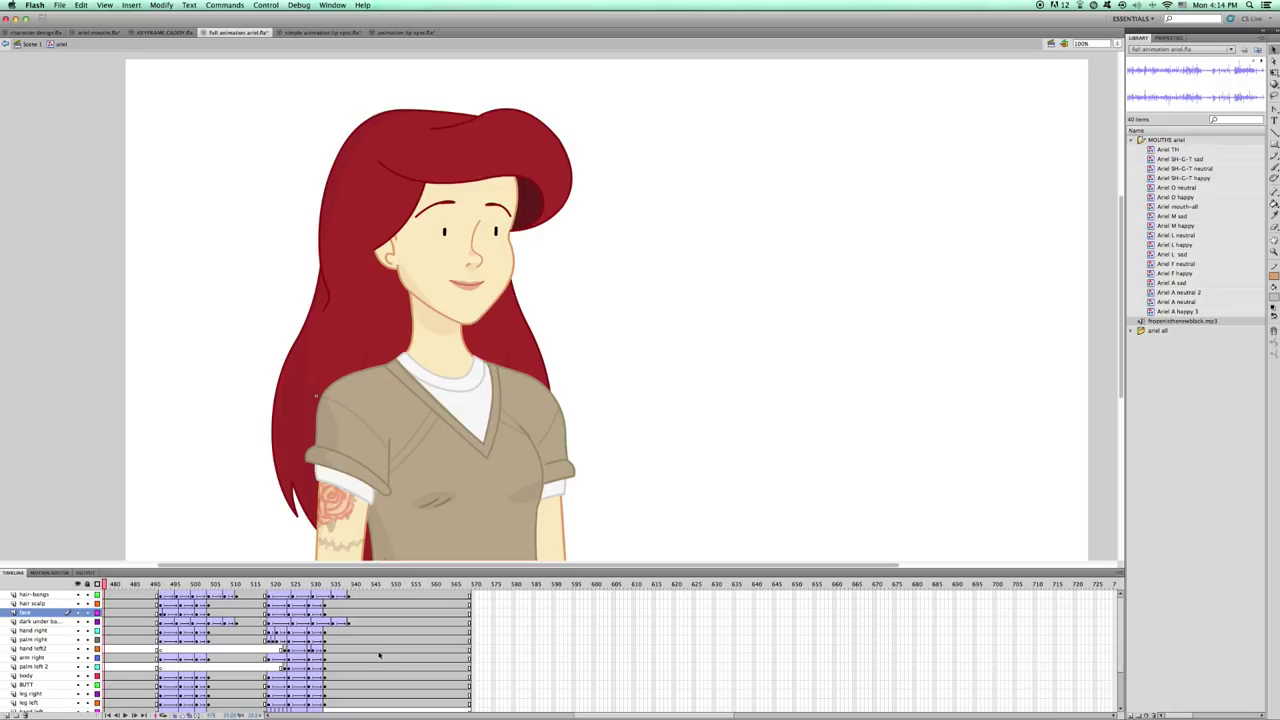
{"action": "left_click_drag", "start_coordinate": [614, 709], "coordinate": [600, 709]}
{"action": "scroll", "coordinate": [570, 695], "scroll_direction": "left", "scroll_amount": 5}
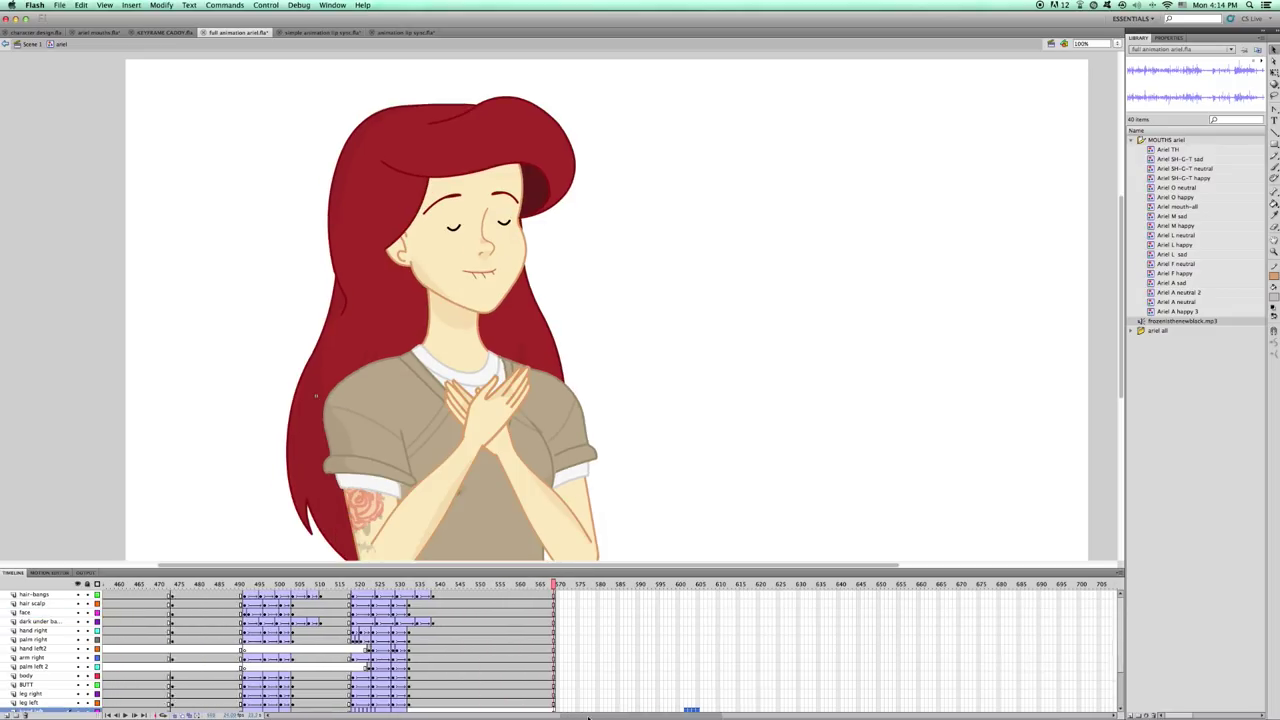
{"action": "left_click", "coordinate": [328, 583]}
{"action": "key", "text": "Return"}
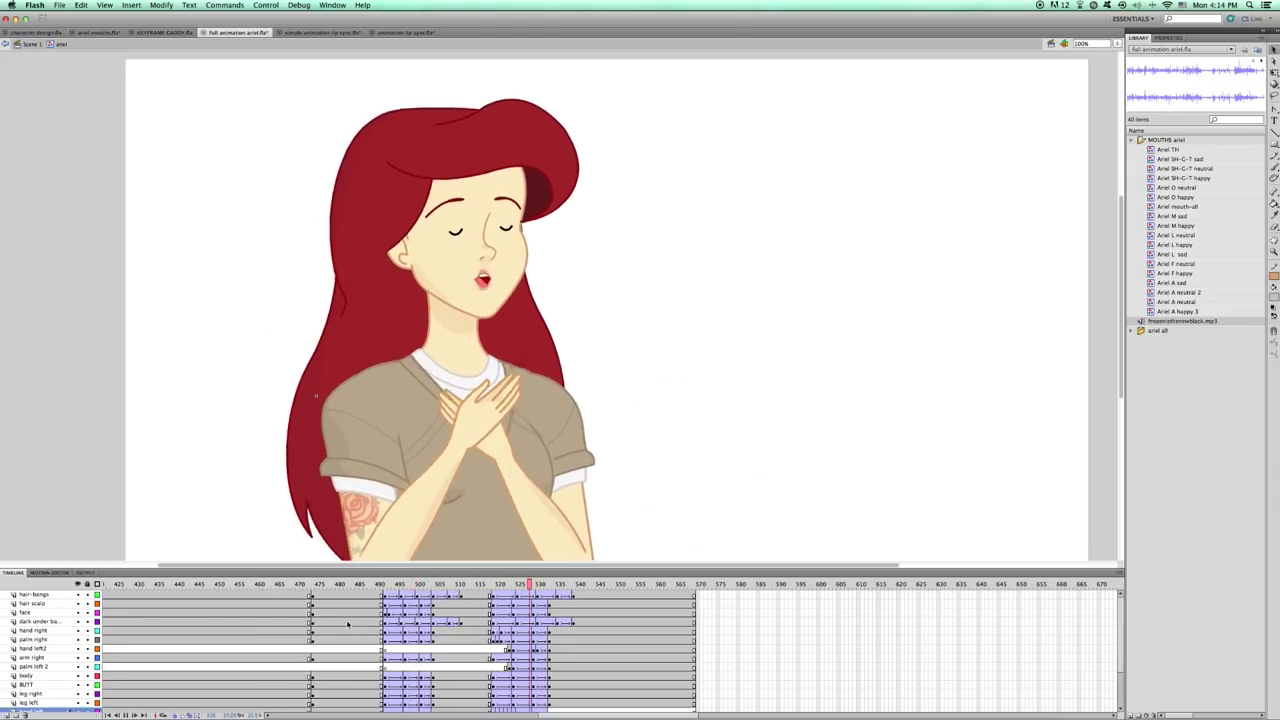
{"action": "left_click", "coordinate": [580, 584]}
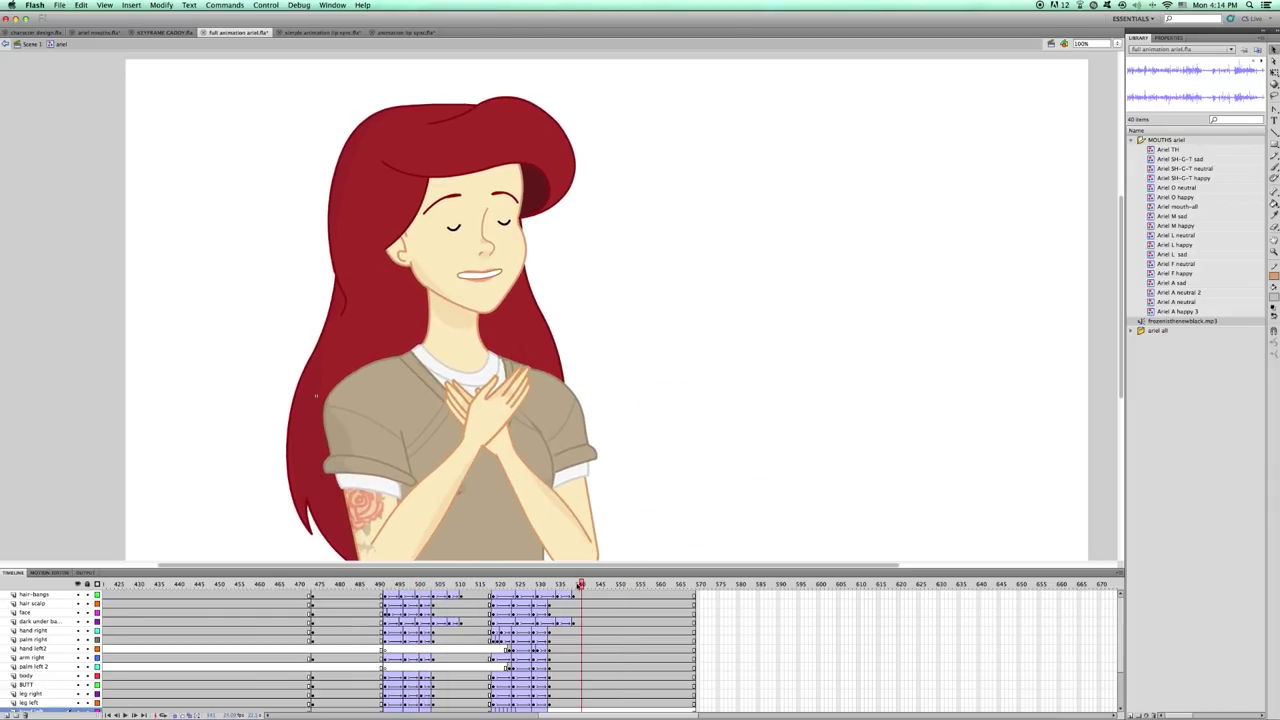
Enter the ariel face symbol, play it and scrub its opening frames to examine the mouth keyframes against the sound.
{"action": "left_click", "coordinate": [316, 584]}
{"action": "left_click", "coordinate": [466, 283]}
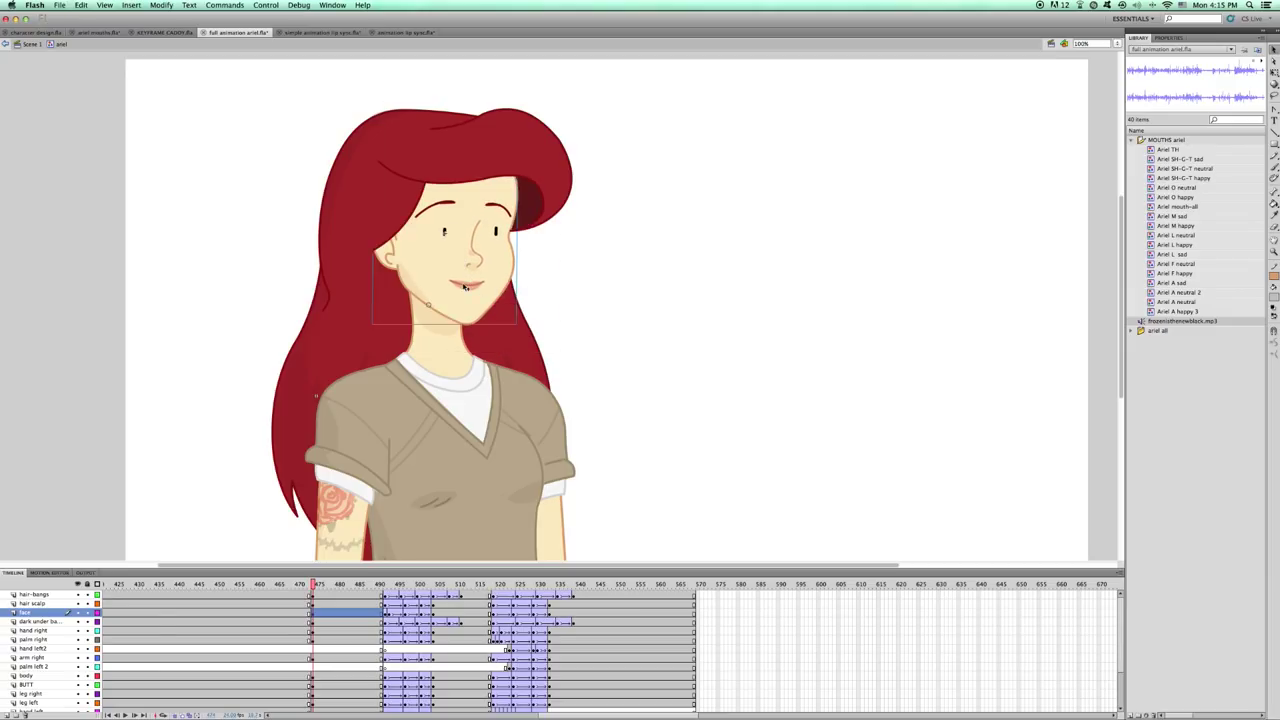
{"action": "double_click", "coordinate": [464, 284]}
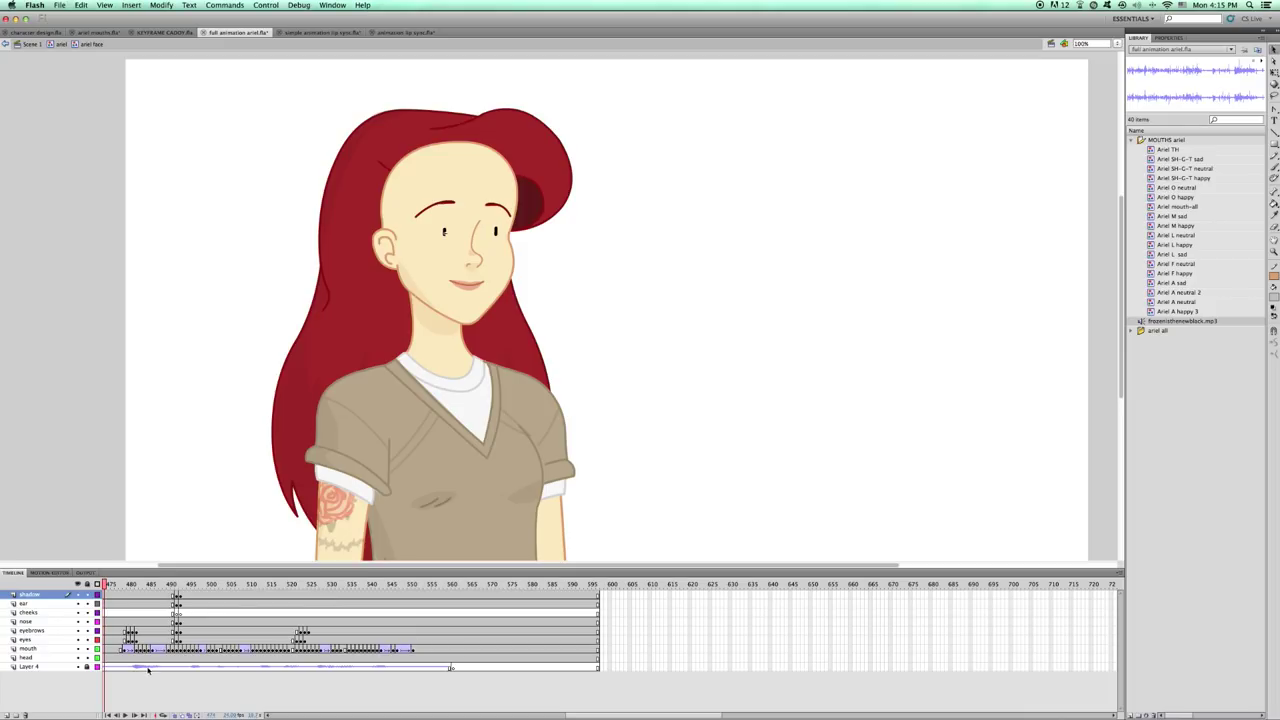
{"action": "key", "text": "Return"}
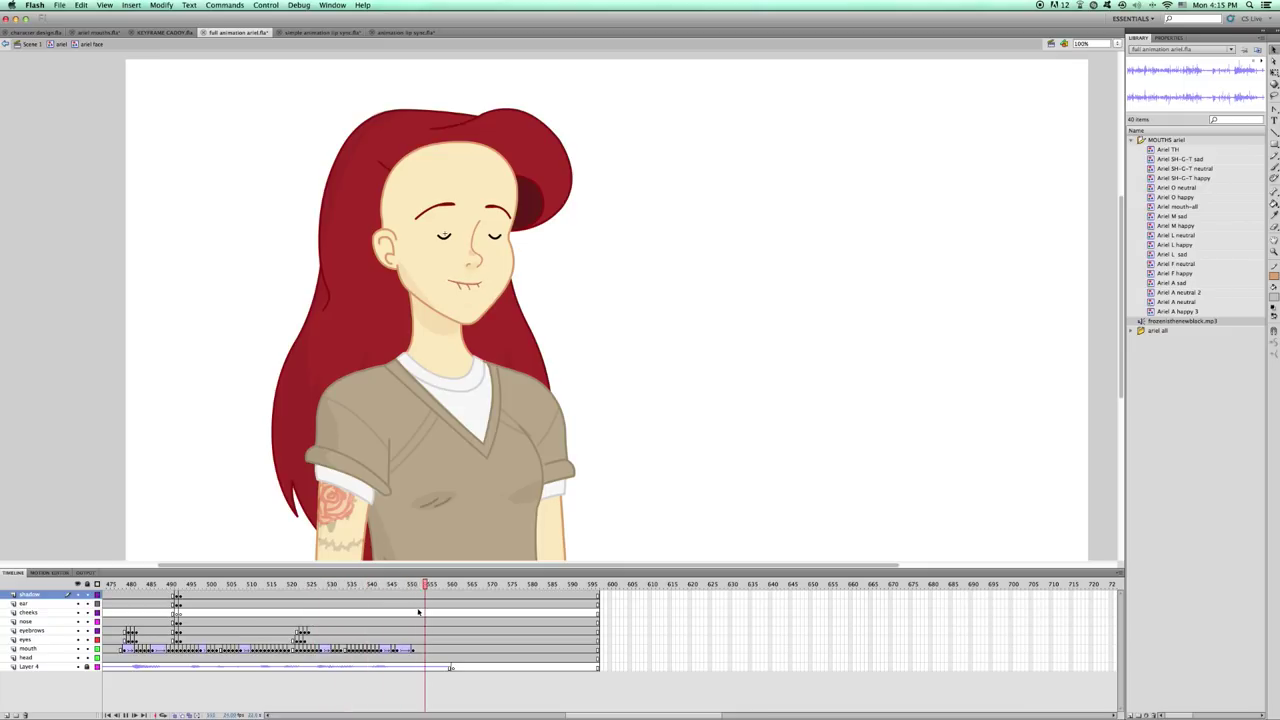
{"action": "left_click", "coordinate": [112, 585]}
{"action": "left_click", "coordinate": [126, 588]}
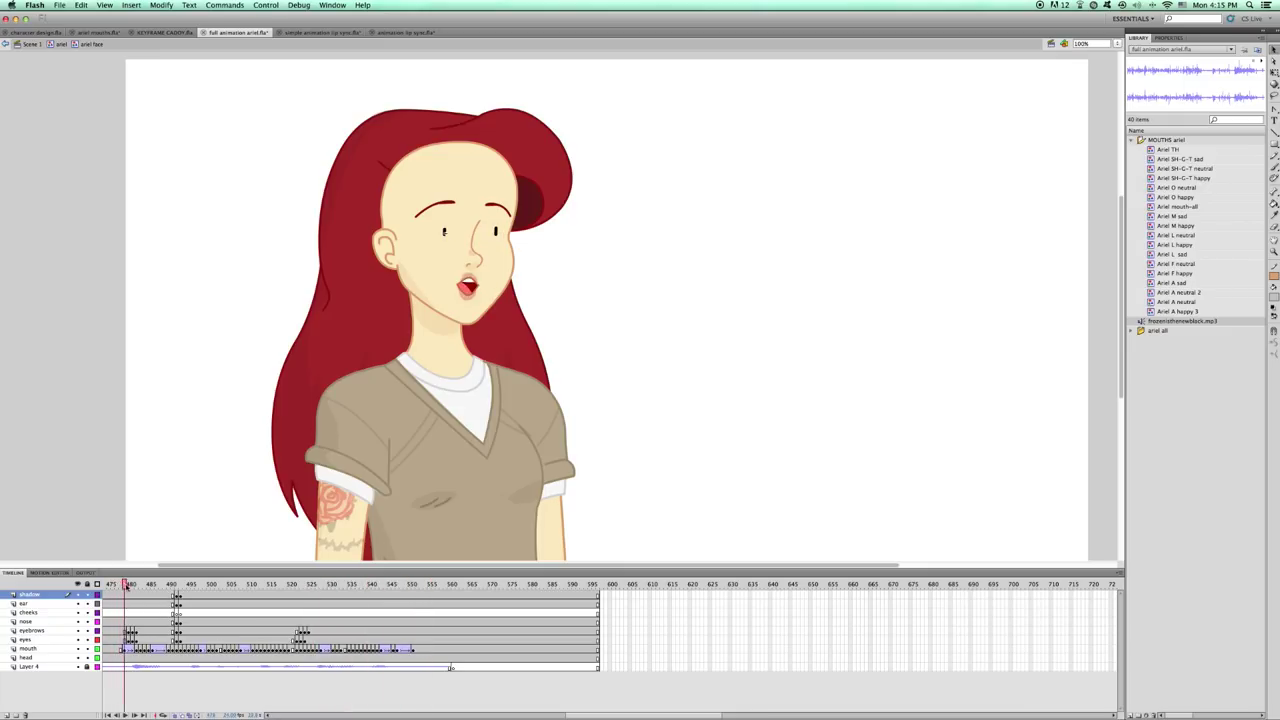
{"action": "left_click_drag", "start_coordinate": [126, 588], "coordinate": [178, 604]}
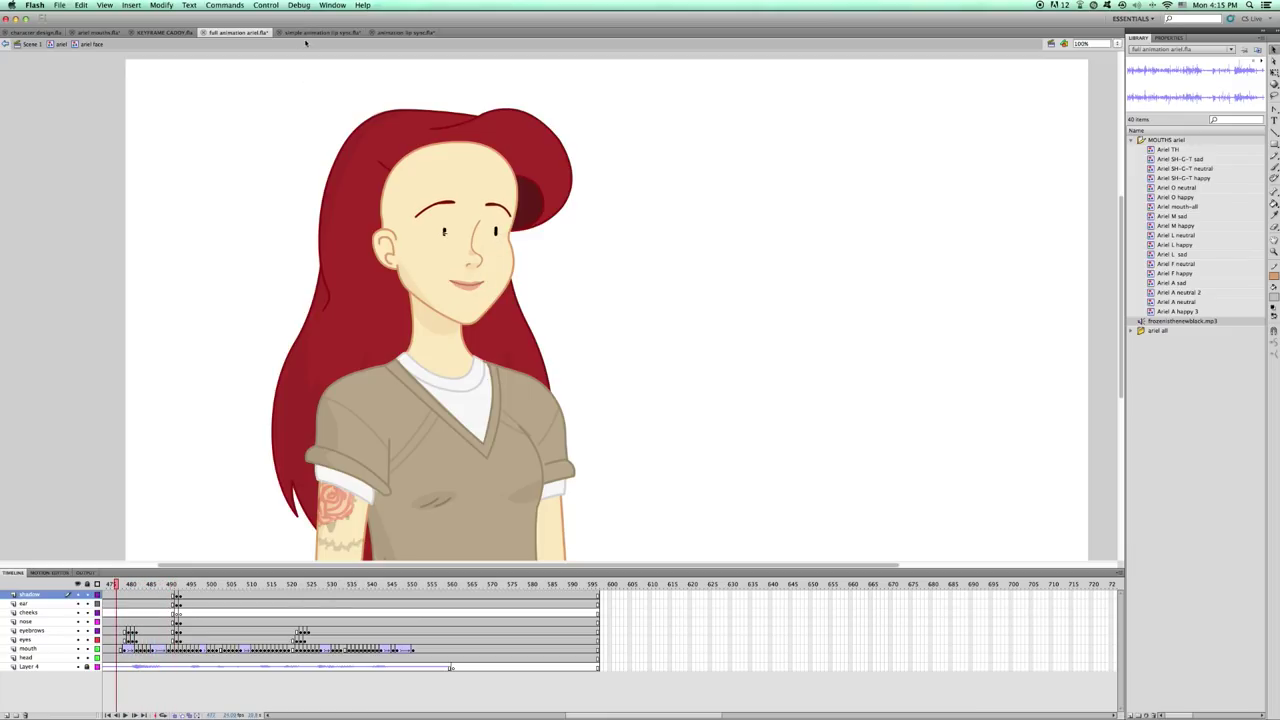
Switch to simple animation lip sync.fla, select Ariel's mouth at frame 475 and open KeyframeCaddy.
{"action": "left_click", "coordinate": [310, 33]}
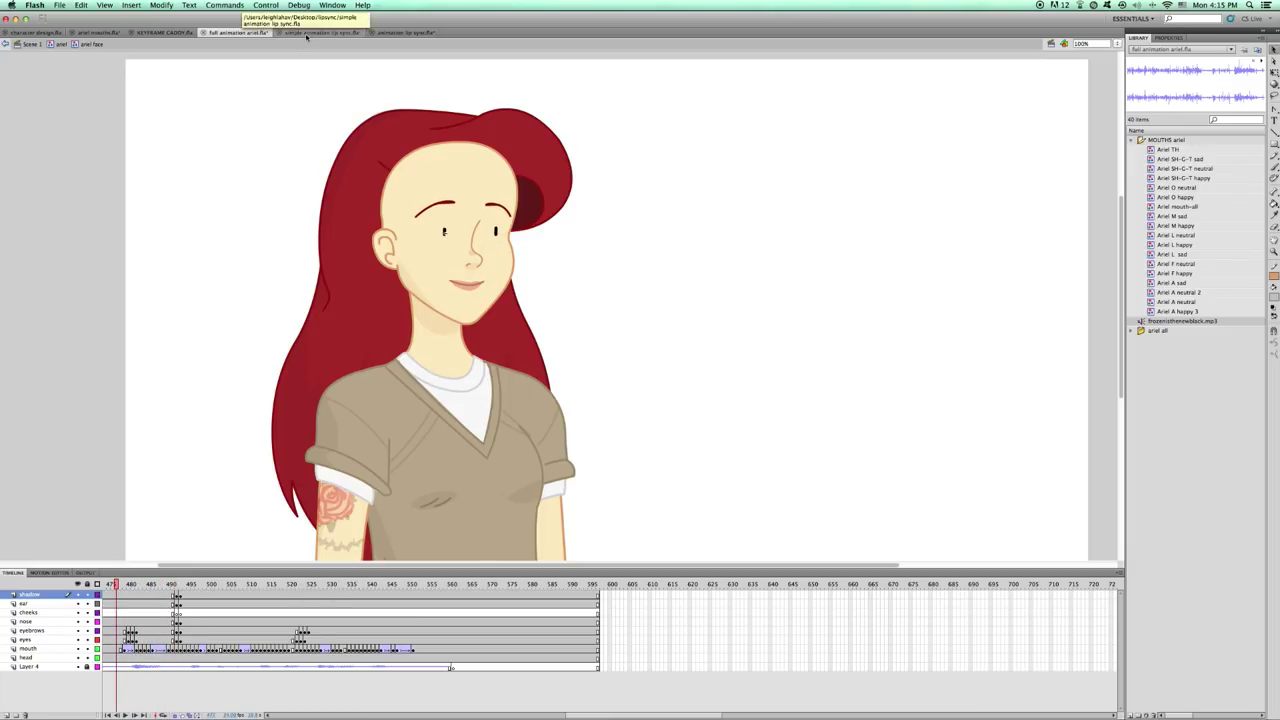
{"action": "left_click", "coordinate": [316, 588]}
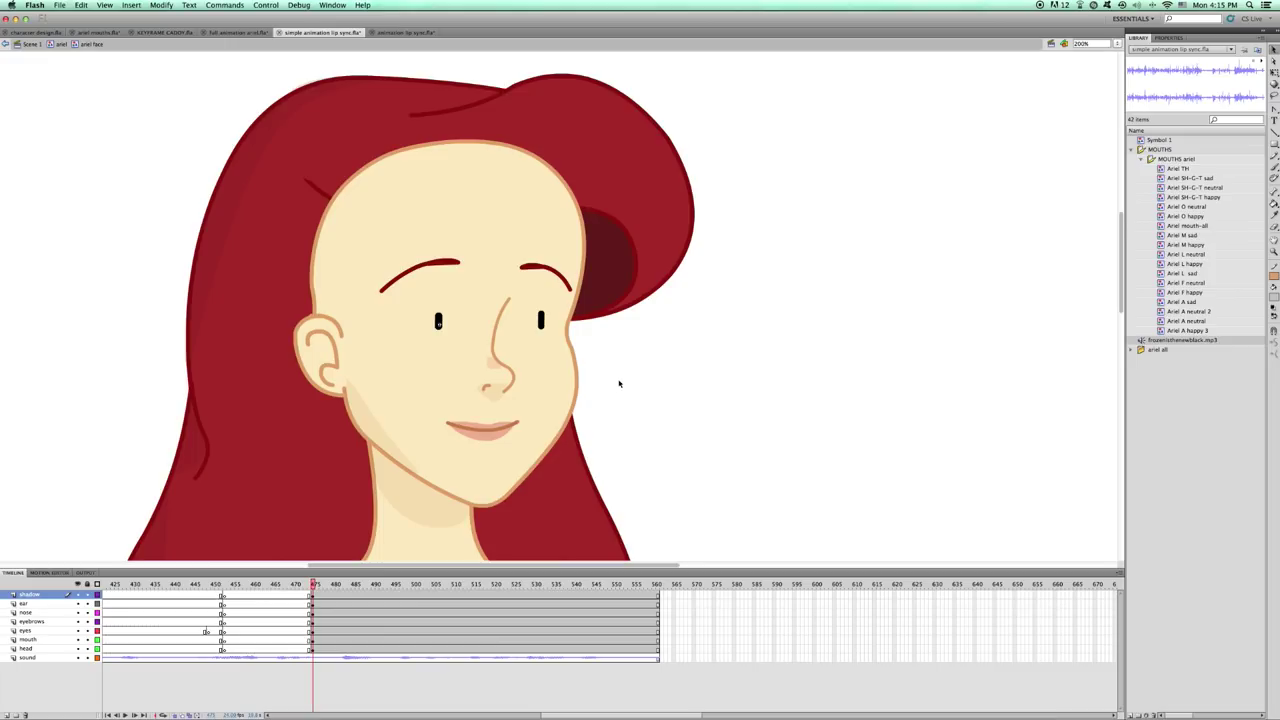
{"action": "left_click", "coordinate": [477, 424]}
{"action": "left_click", "coordinate": [524, 341]}
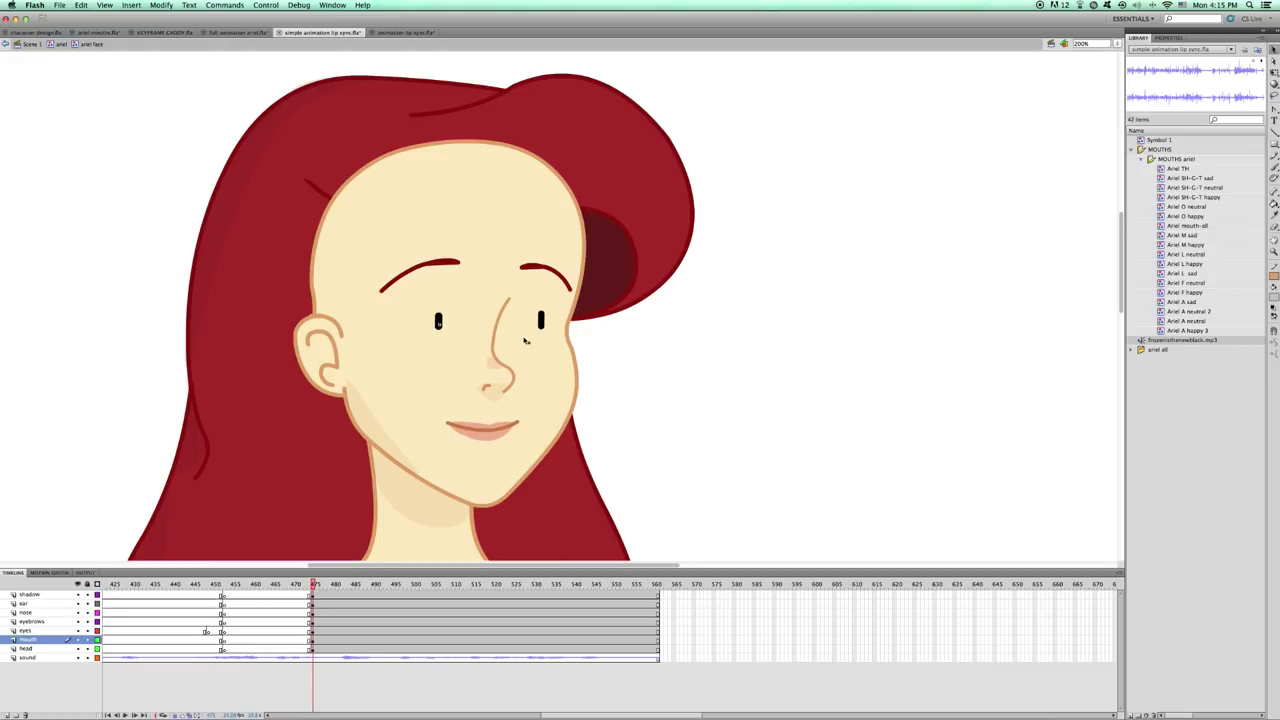
{"action": "left_click", "coordinate": [332, 5]}
{"action": "mouse_move", "coordinate": [366, 275]}
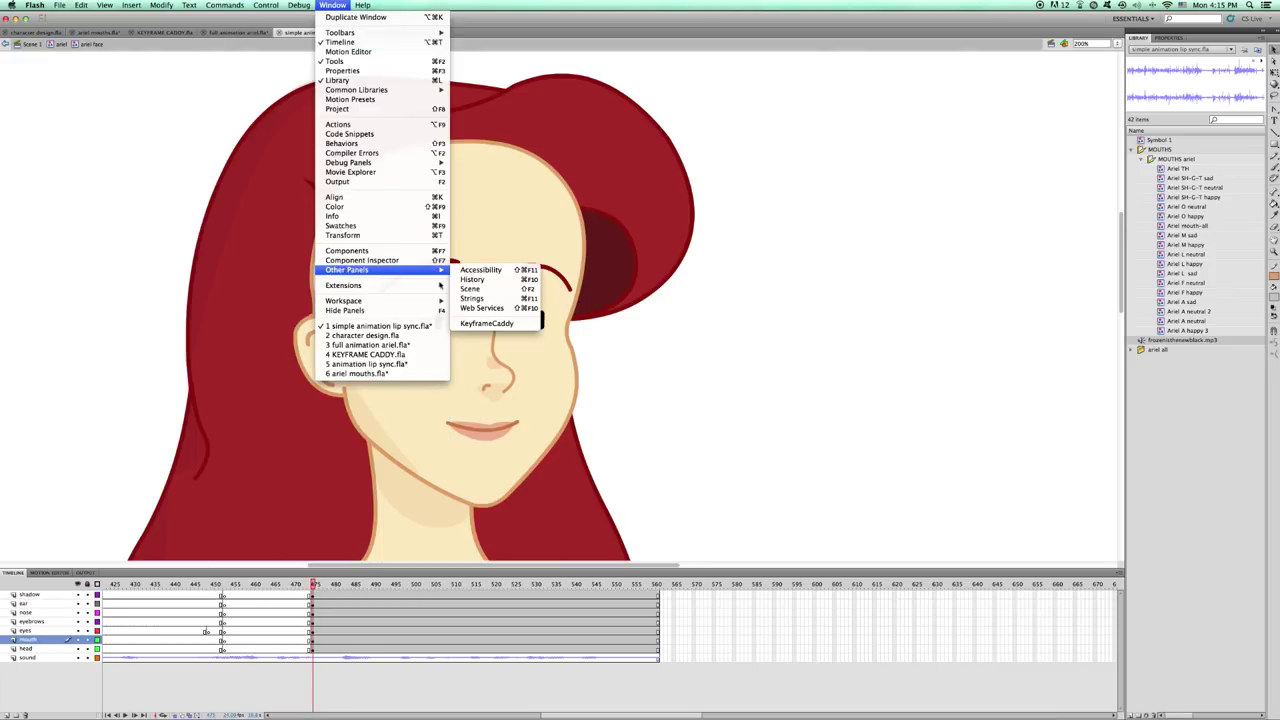
{"action": "left_click", "coordinate": [492, 324]}
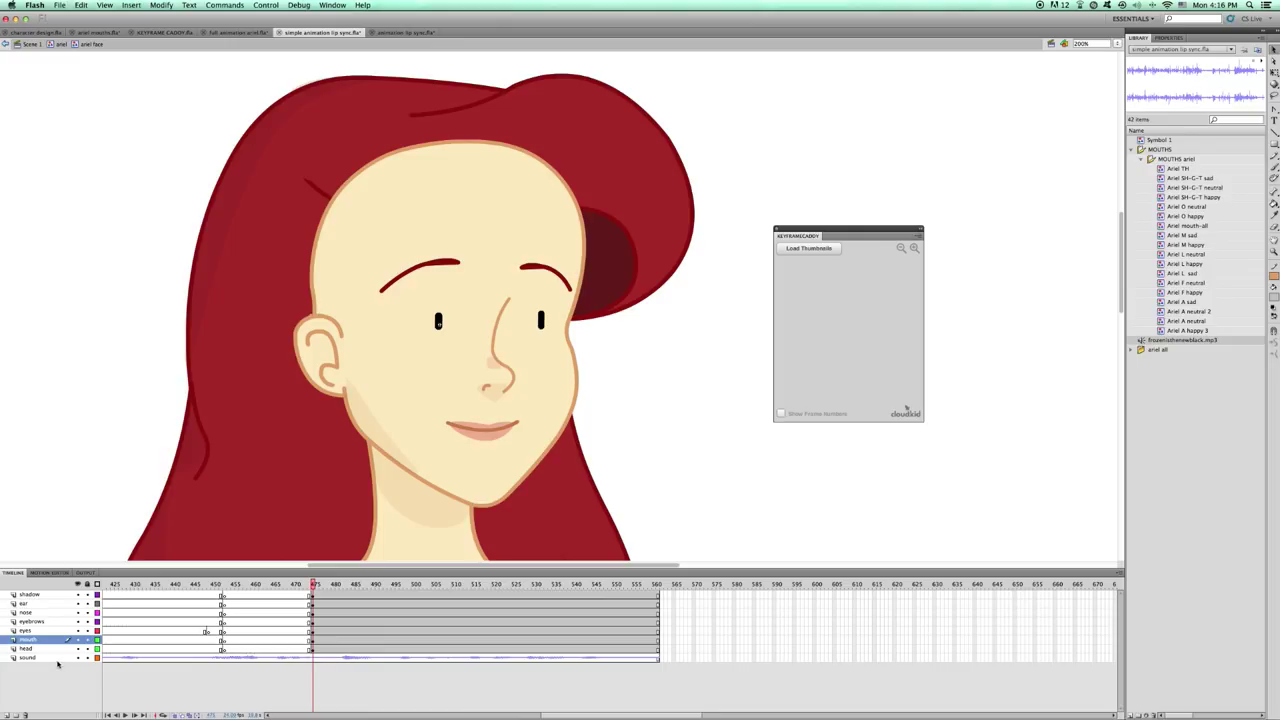
Play the voice track on the sound layer and scrub to its first spoken sound at frame 481.
{"action": "left_click", "coordinate": [315, 658]}
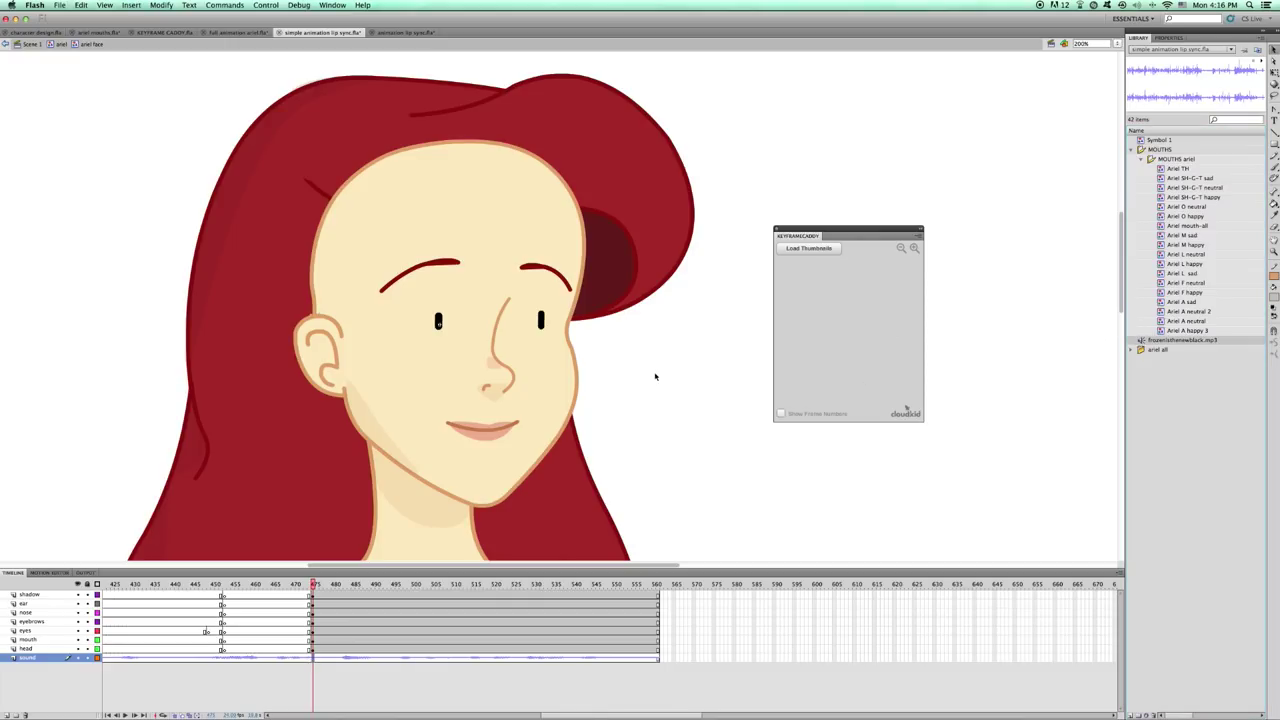
{"action": "key", "text": "Return"}
{"action": "left_click", "coordinate": [320, 585]}
{"action": "left_click_drag", "start_coordinate": [320, 585], "coordinate": [337, 652]}
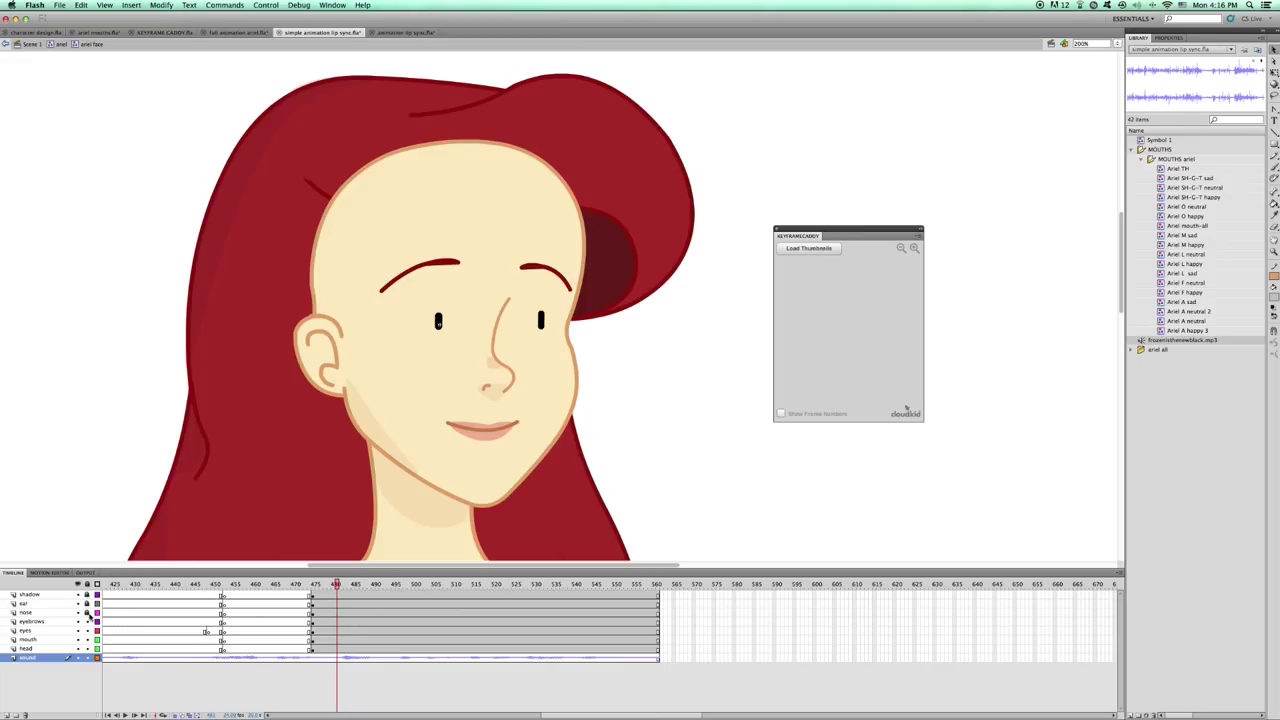
Load the mouth thumbnails for the mouth layer at frame 481 and apply the tall, round open mouth there.
{"action": "left_click", "coordinate": [338, 632]}
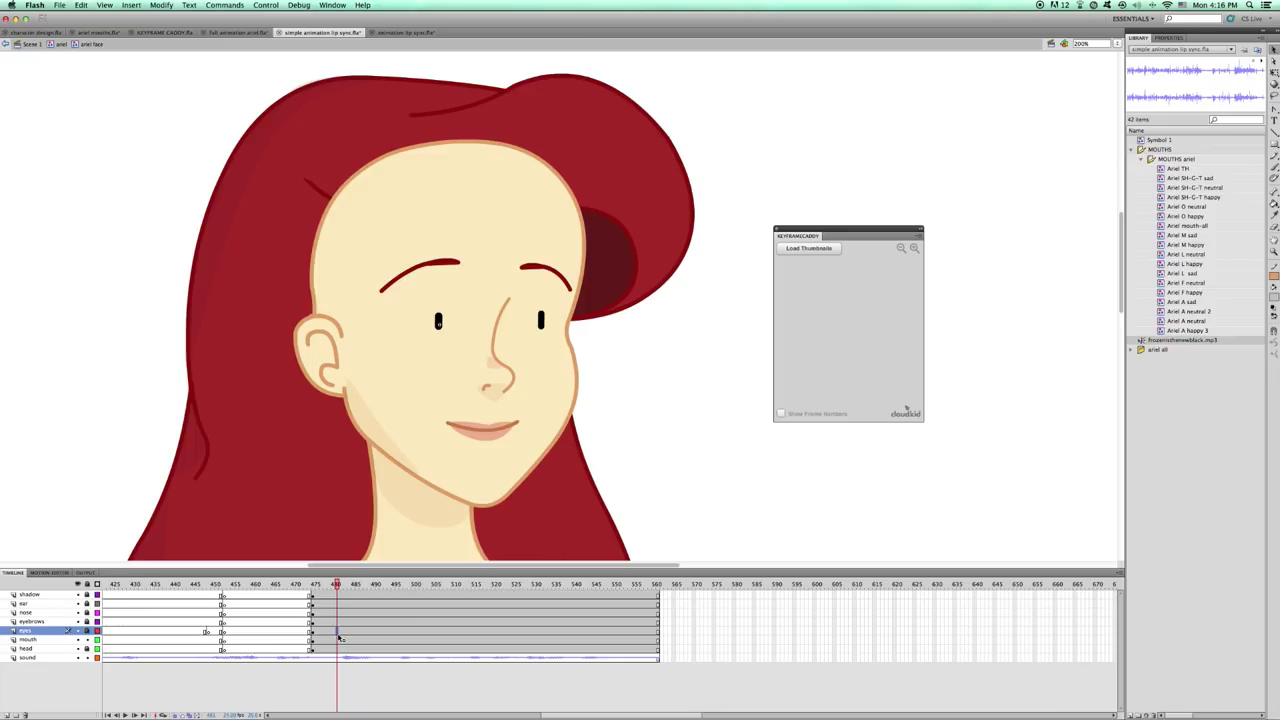
{"action": "left_click", "coordinate": [338, 640]}
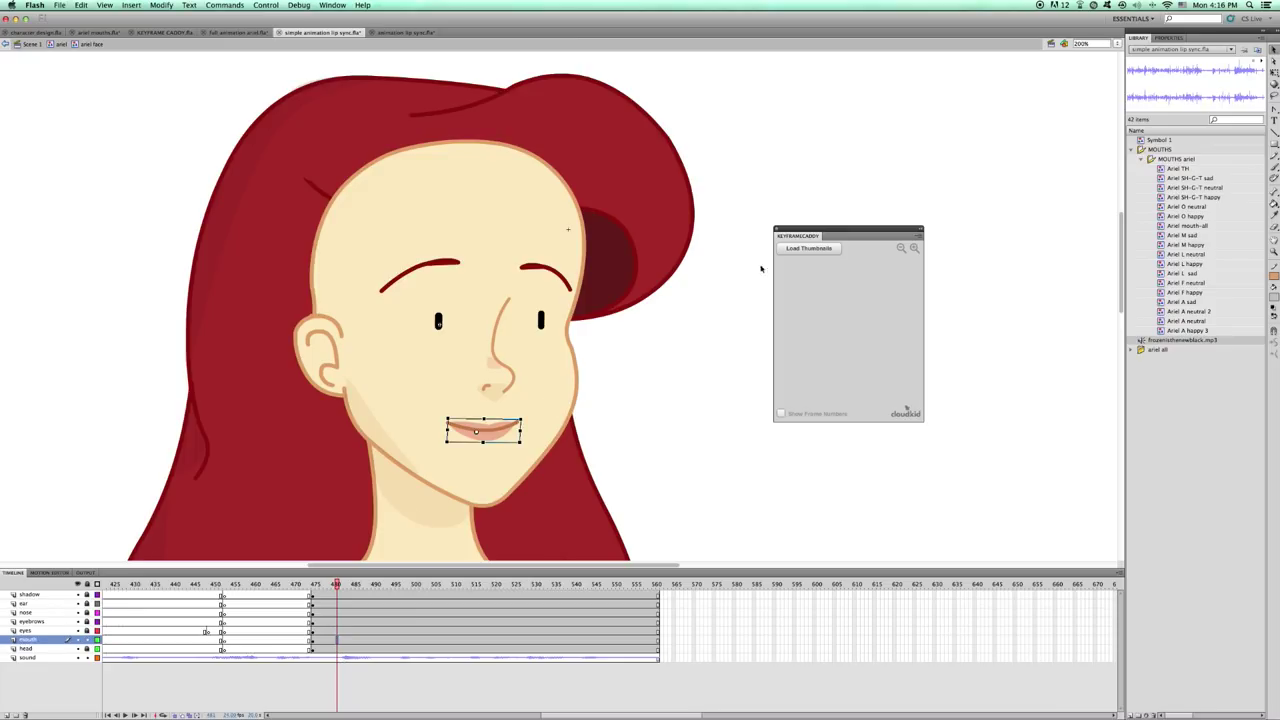
{"action": "left_click", "coordinate": [808, 248]}
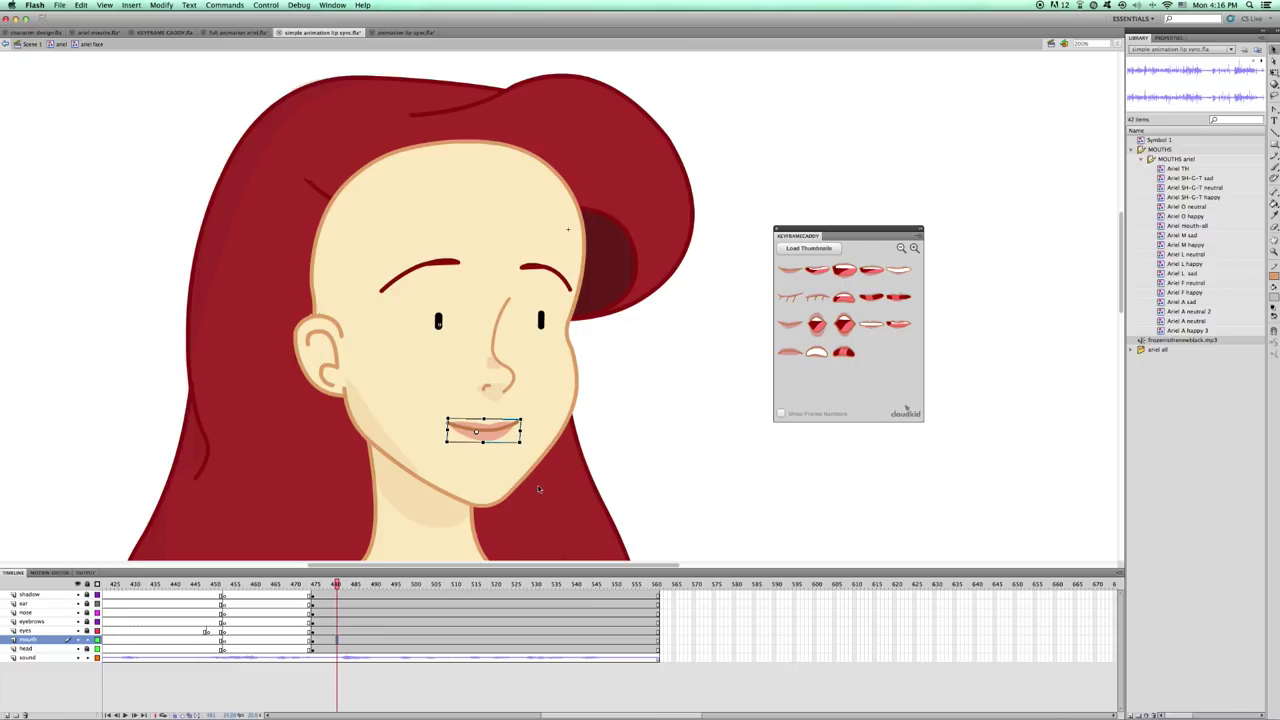
{"action": "left_click", "coordinate": [817, 323]}
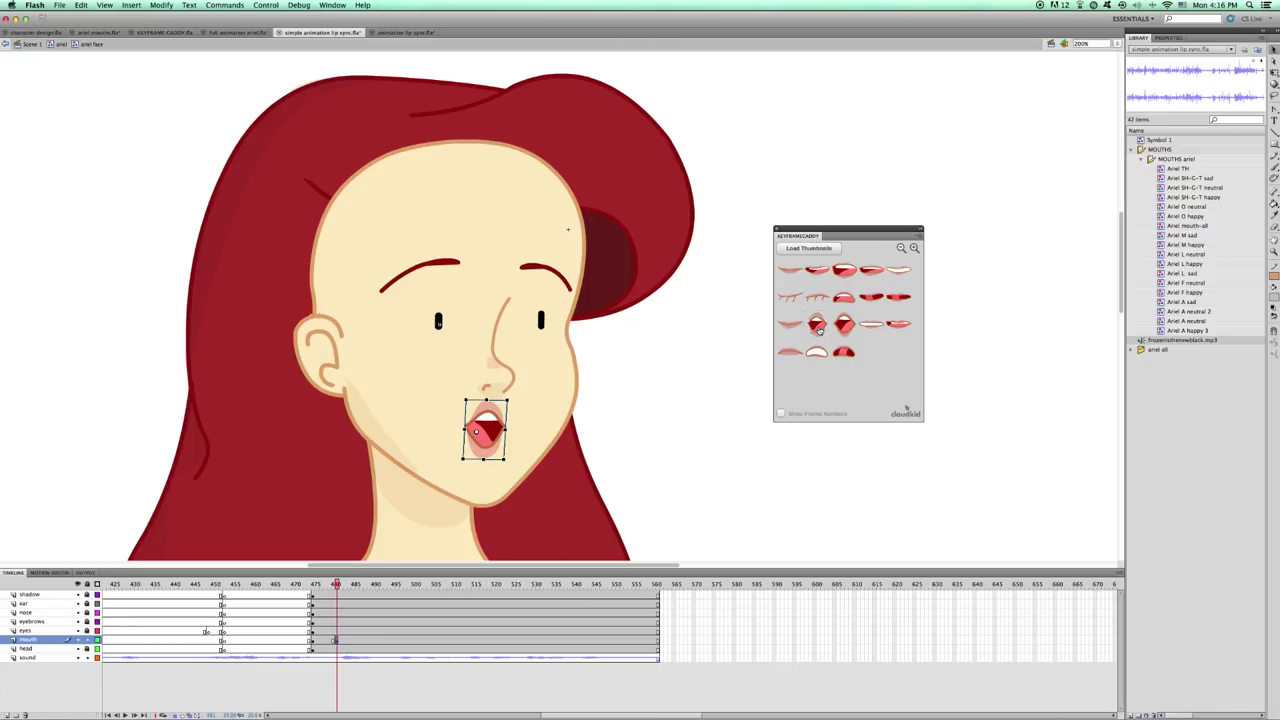
Scrub to the next sound at frame 485 and apply the smiling open mouth with teeth and tongue on the mouth layer.
{"action": "left_click_drag", "start_coordinate": [331, 586], "coordinate": [345, 589]}
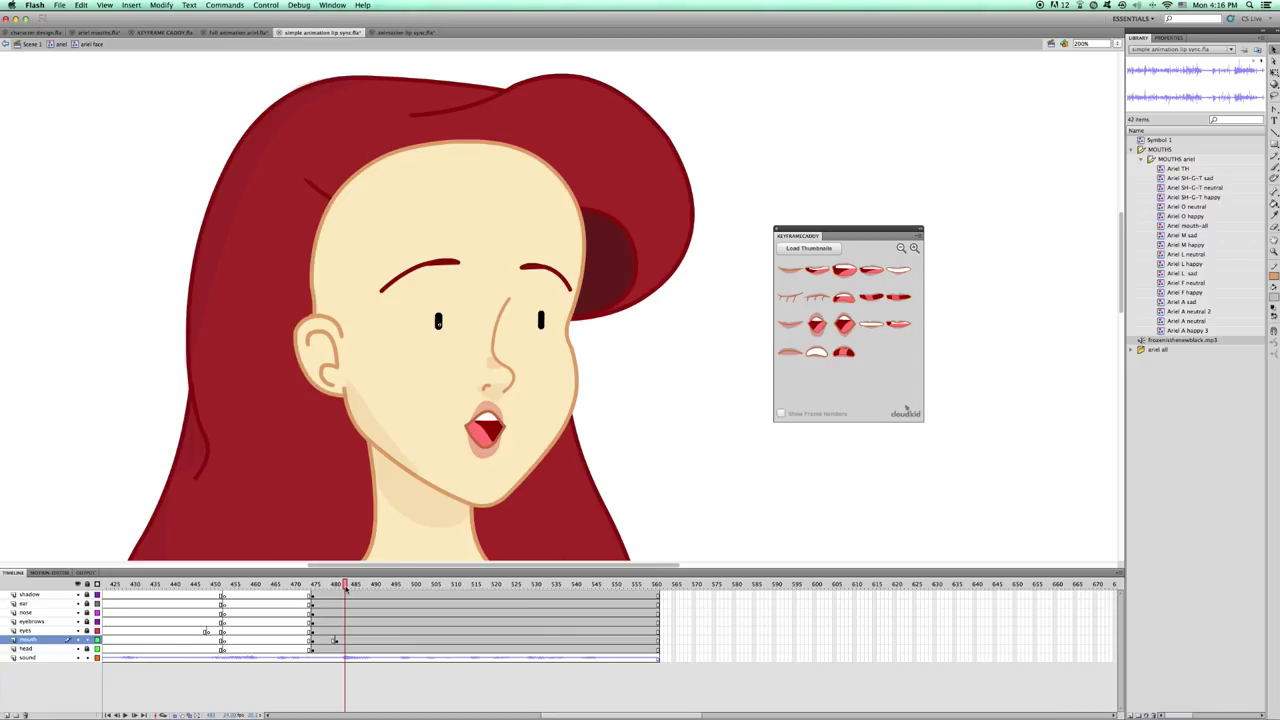
{"action": "left_click_drag", "start_coordinate": [345, 588], "coordinate": [353, 586]}
{"action": "left_click", "coordinate": [353, 639]}
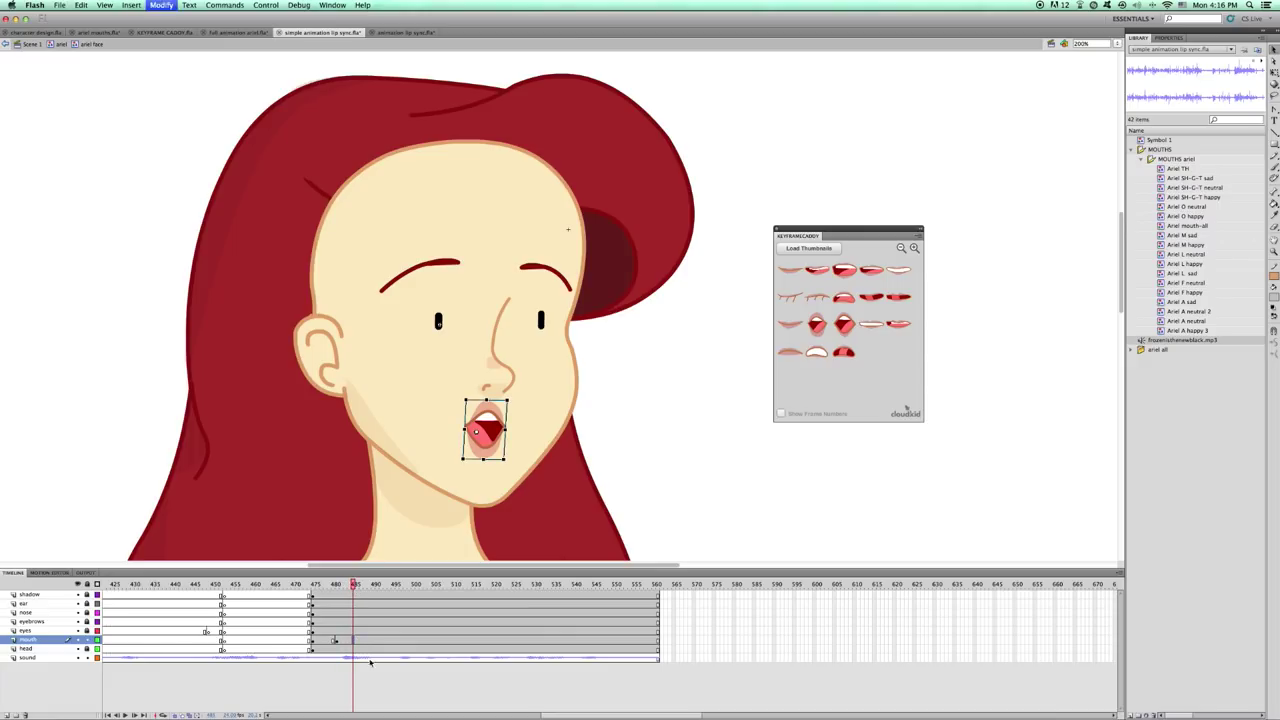
{"action": "left_click", "coordinate": [825, 274]}
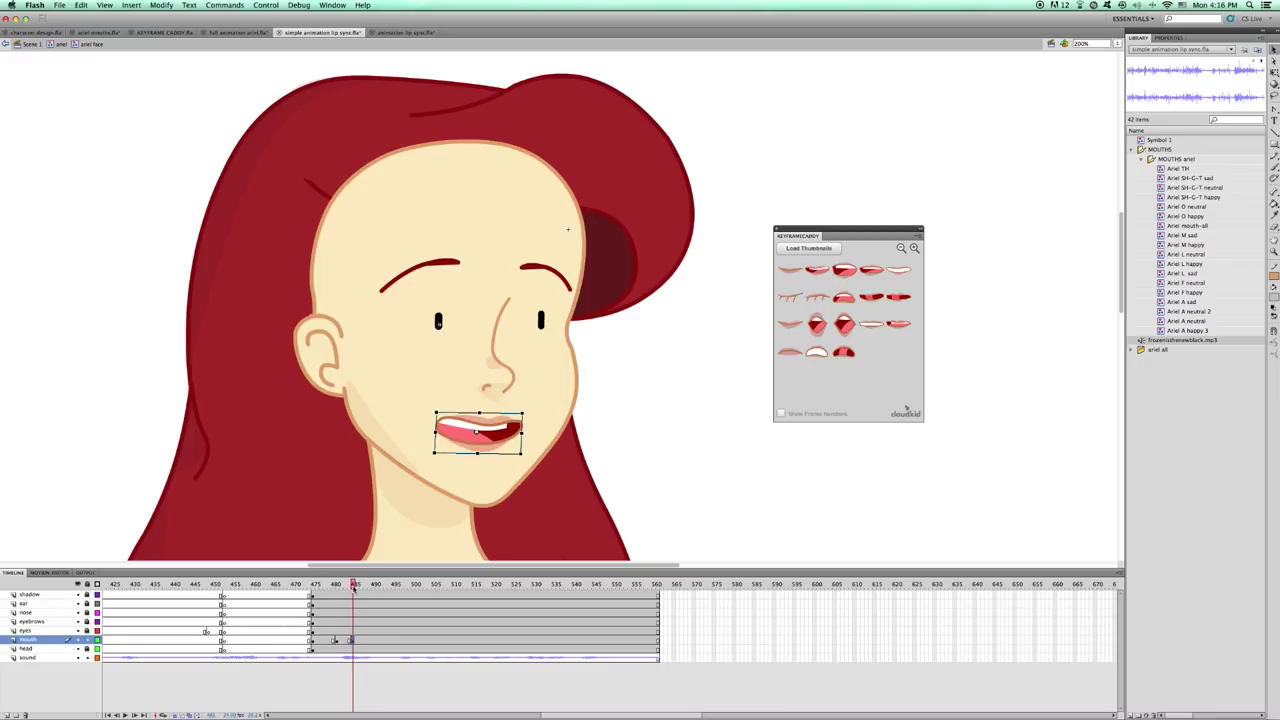
Scrub to frame 487 and apply the smiling mouth with clenched teeth on the mouth layer.
{"action": "left_click_drag", "start_coordinate": [353, 587], "coordinate": [361, 589]}
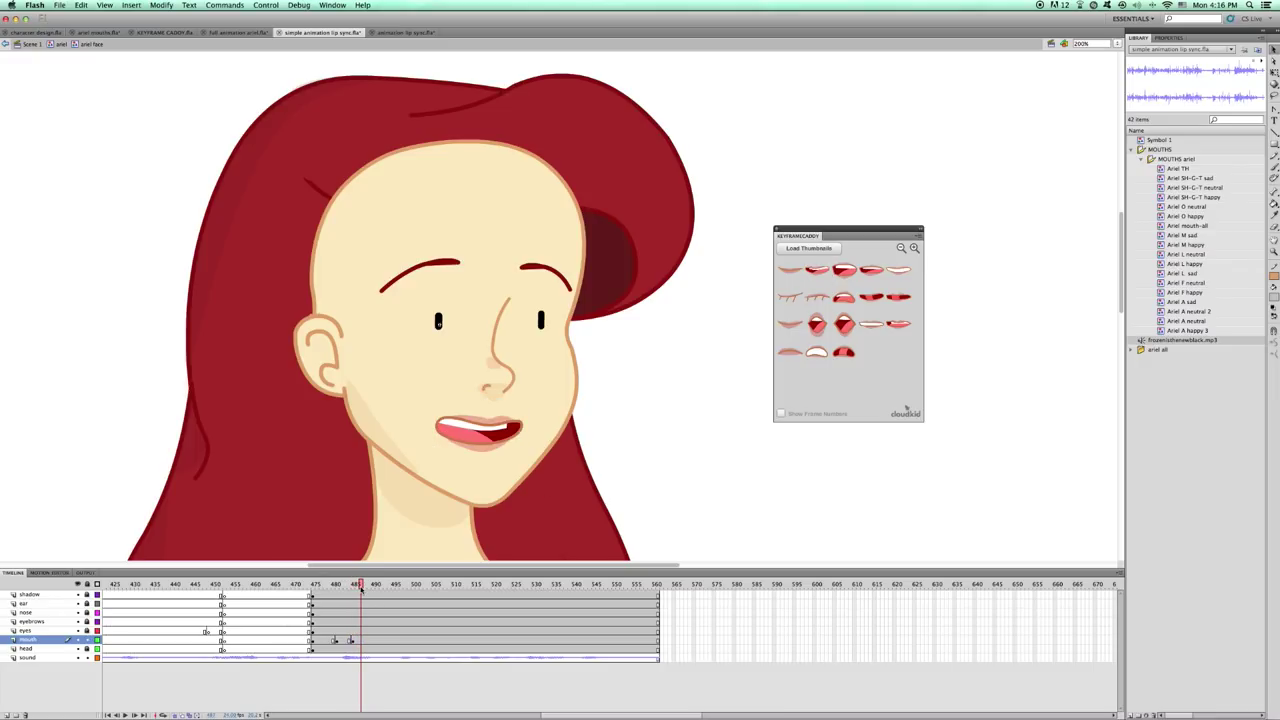
{"action": "left_click", "coordinate": [360, 640]}
{"action": "left_click", "coordinate": [898, 270]}
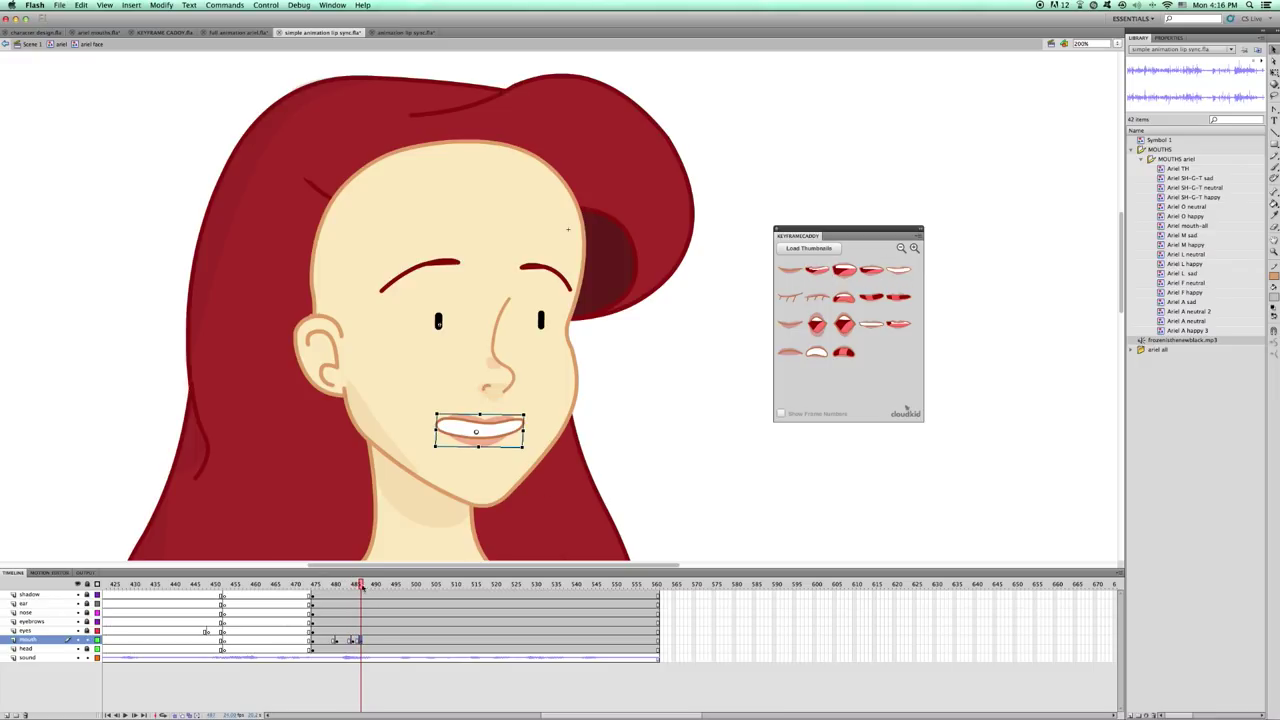
Scrub to frame 495, add a keyframe on the mouth layer and apply the smiling open mouth with teeth and tongue.
{"action": "left_click_drag", "start_coordinate": [362, 588], "coordinate": [385, 590]}
{"action": "left_click", "coordinate": [360, 640]}
{"action": "left_click_drag", "start_coordinate": [366, 588], "coordinate": [394, 593]}
{"action": "left_click", "coordinate": [394, 641]}
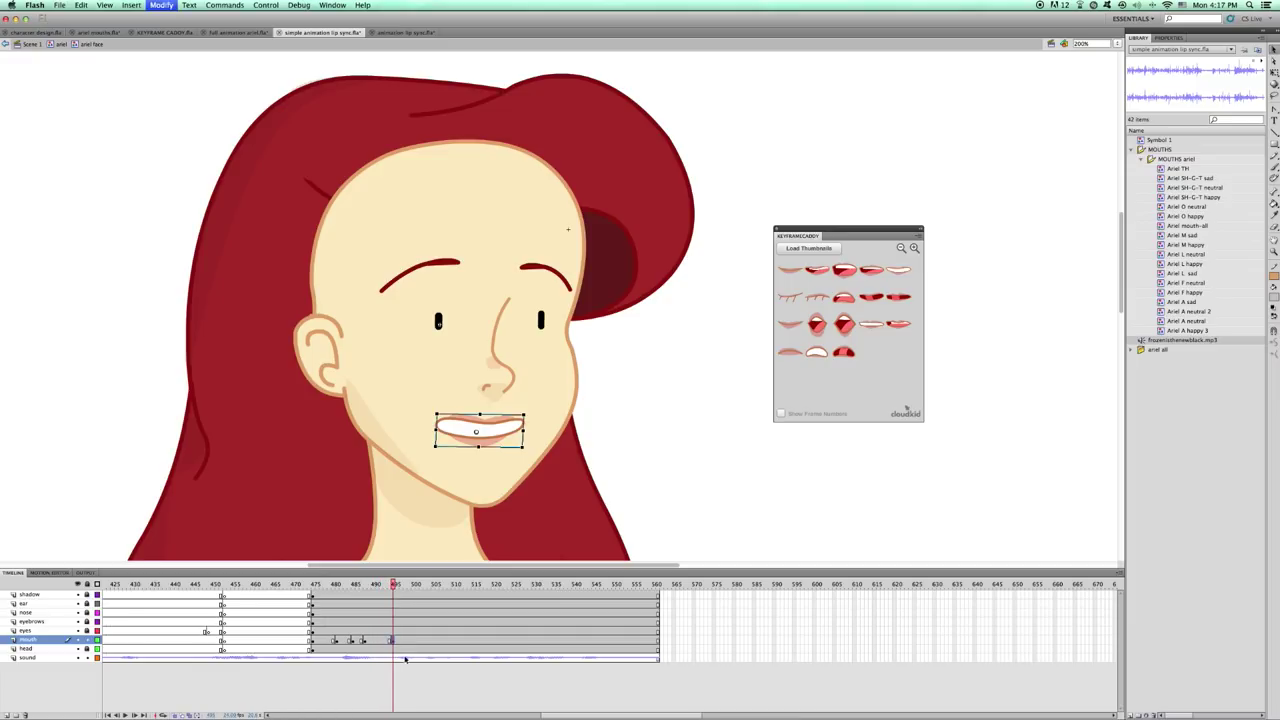
{"action": "left_click", "coordinate": [817, 270]}
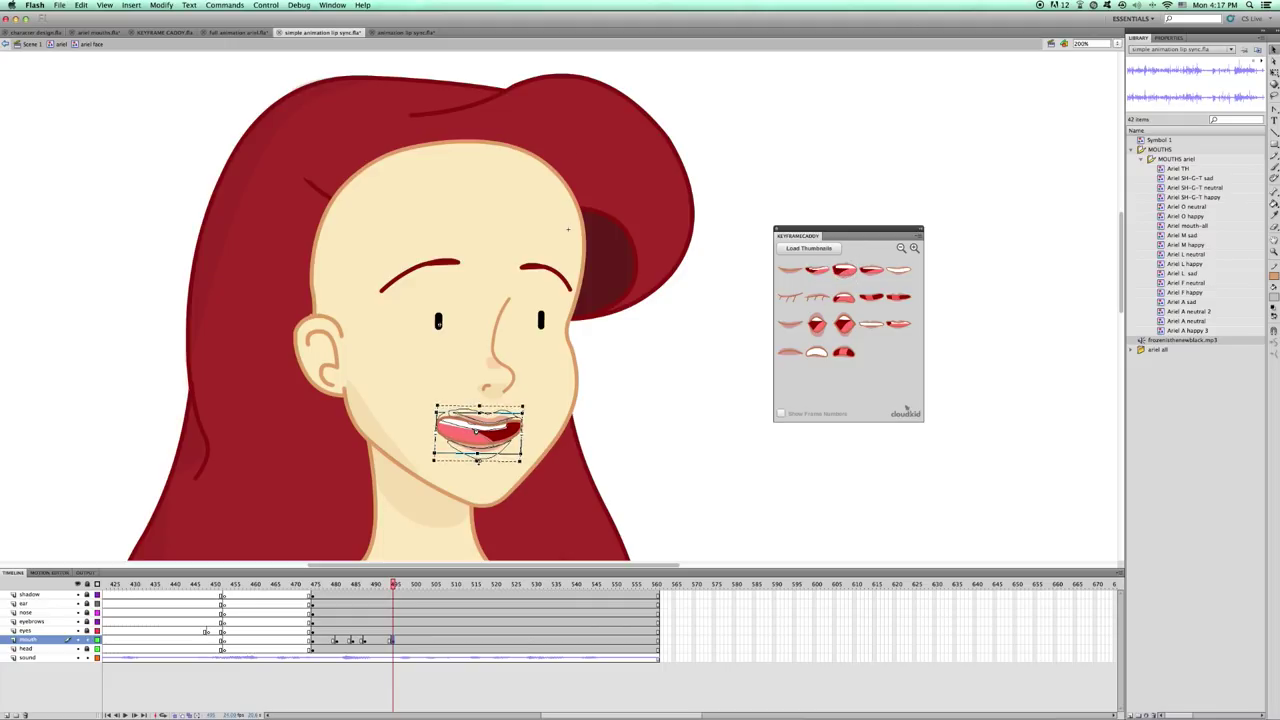
{"action": "left_click", "coordinate": [634, 429]}
Add a mouth keyframe at frame 497 and apply the clenched-teeth mouth.
{"action": "left_click", "coordinate": [403, 634]}
{"action": "left_click", "coordinate": [401, 639]}
{"action": "left_click", "coordinate": [871, 324]}
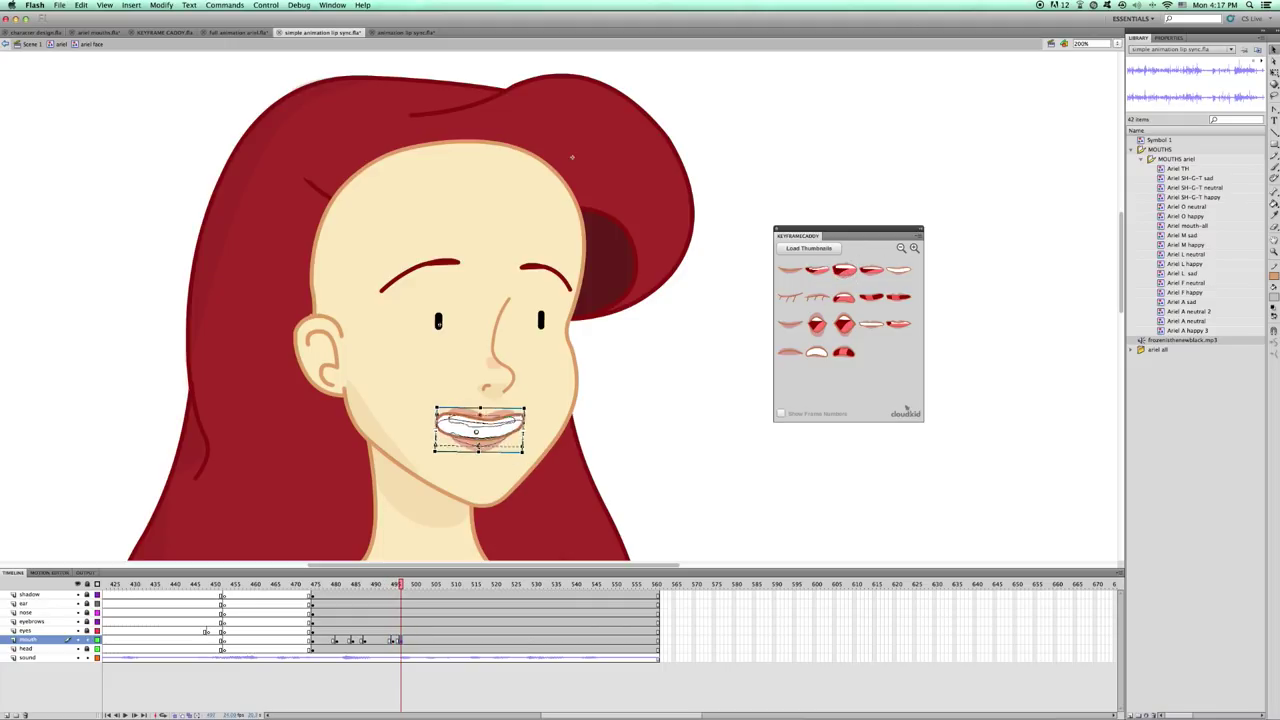
{"action": "left_click", "coordinate": [634, 429]}
Scrub to frame 499, add a mouth keyframe and apply the dark open mouth without teeth.
{"action": "key", "text": "period"}
{"action": "key", "text": "period"}
{"action": "key", "text": "period"}
{"action": "key", "text": "period"}
{"action": "key", "text": "comma"}
{"action": "key", "text": "comma"}
{"action": "left_click", "coordinate": [409, 639]}
{"action": "key", "text": "F6"}
{"action": "left_click", "coordinate": [869, 299]}
Add a mouth keyframe at frame 501 and apply the smiling open mouth with teeth and tongue.
{"action": "left_click_drag", "start_coordinate": [433, 585], "coordinate": [417, 589]}
{"action": "left_click", "coordinate": [417, 639]}
{"action": "key", "text": "F6"}
{"action": "left_click", "coordinate": [822, 273]}
{"action": "left_click", "coordinate": [617, 449]}
Add a mouth keyframe at frame 503 and stretch the open mouth slightly wider and flatter.
{"action": "key", "text": "period"}
{"action": "key", "text": "period"}
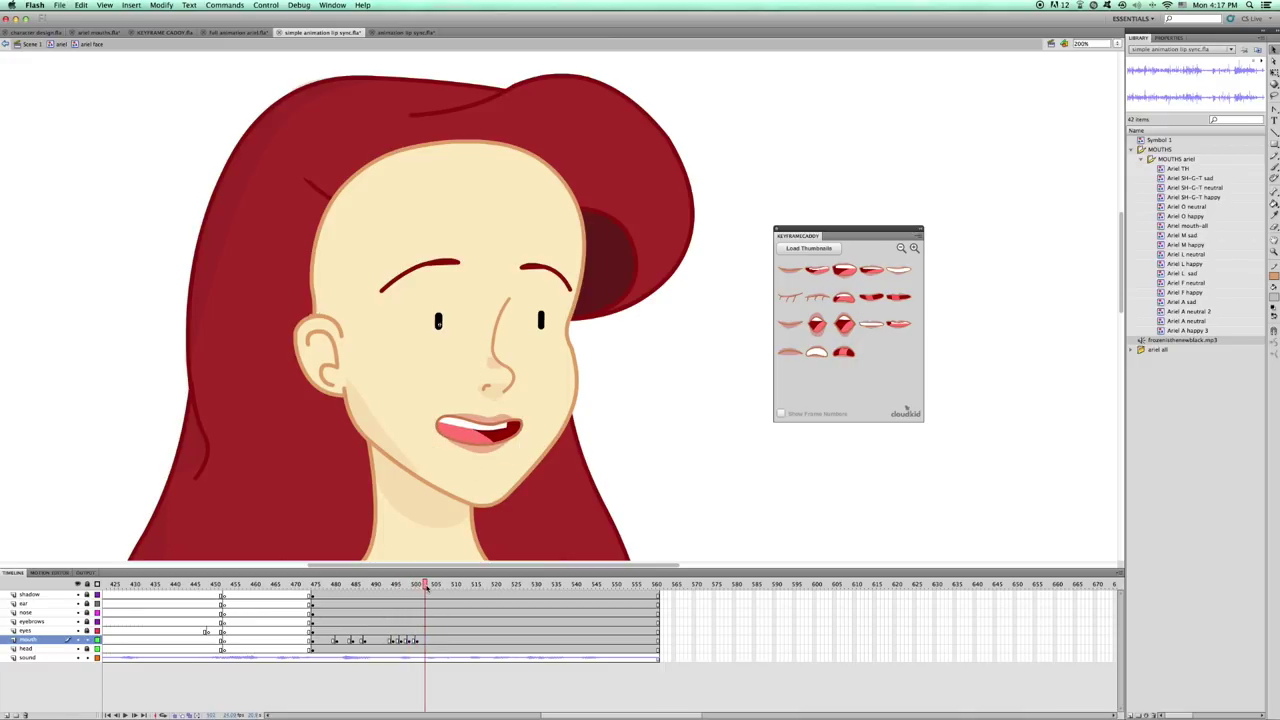
{"action": "key", "text": "F6"}
{"action": "left_click_drag", "start_coordinate": [523, 453], "coordinate": [525, 450]}
{"action": "left_click", "coordinate": [540, 434]}
Scrub to frame 505, add a mouth keyframe and apply the smiling mouth with clenched teeth.
{"action": "key", "text": "period"}
{"action": "key", "text": "period"}
{"action": "key", "text": "period"}
{"action": "key", "text": "comma"}
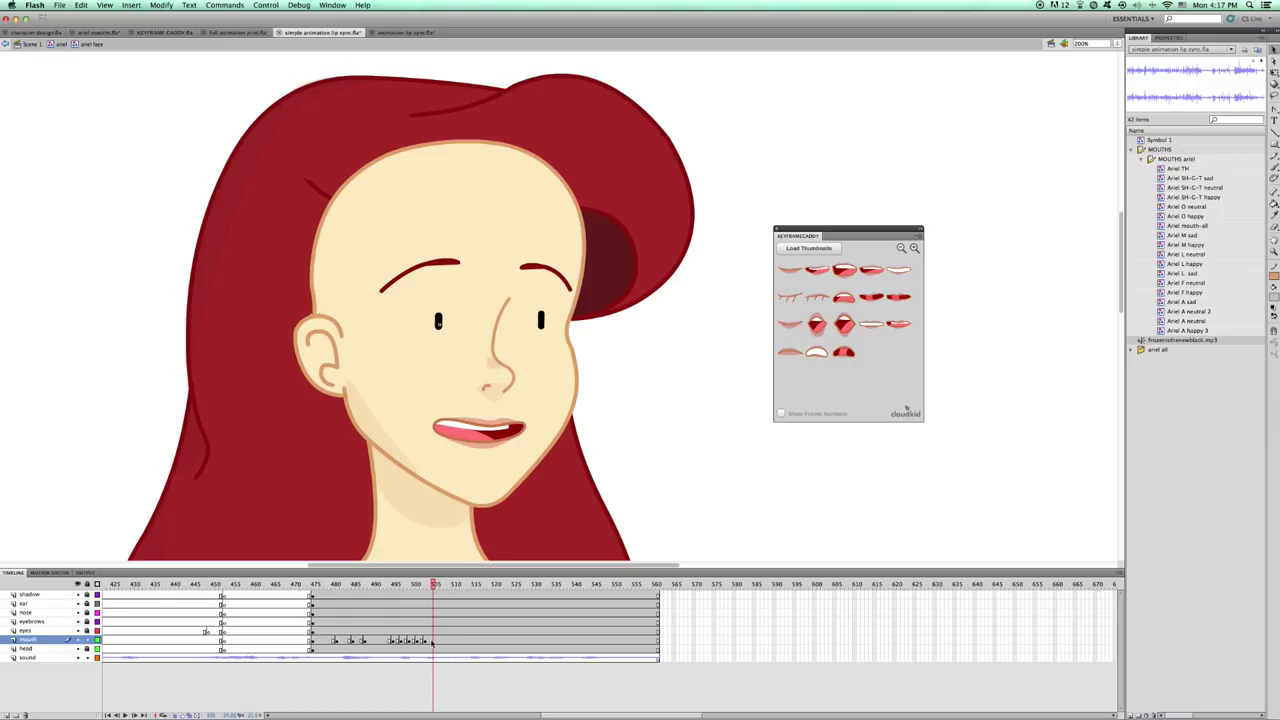
{"action": "key", "text": "F6"}
{"action": "left_click", "coordinate": [897, 270]}
Add a mouth keyframe at frame 506 and apply the wide-open smiling mouth with teeth and tongue.
{"action": "left_click", "coordinate": [430, 585]}
{"action": "key", "text": "period"}
{"action": "key", "text": "period"}
{"action": "key", "text": "F6"}
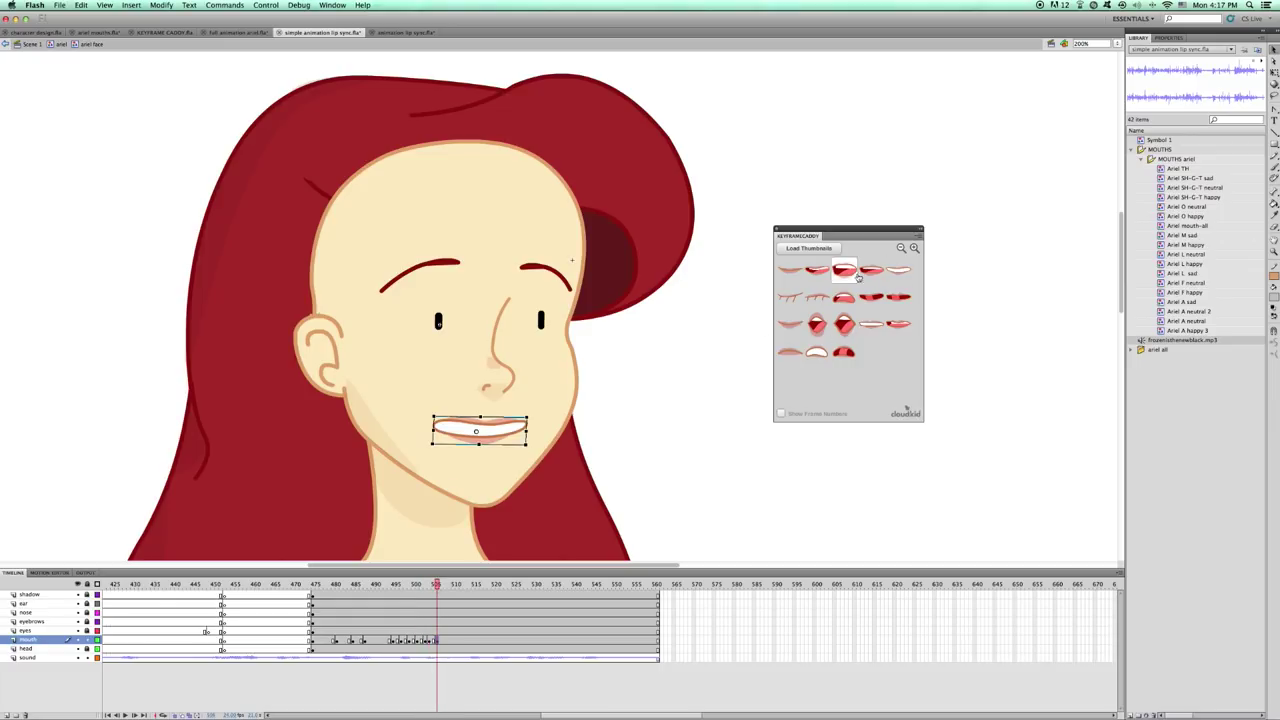
{"action": "left_click", "coordinate": [843, 273]}
Add a mouth keyframe at frame 508 and apply the clenched-teeth mouth.
{"action": "key", "text": "period"}
{"action": "key", "text": "period"}
{"action": "key", "text": "F6"}
{"action": "left_click", "coordinate": [817, 306]}
Scrub to frame 510, add a mouth keyframe and apply the wide-open smiling mouth.
{"action": "key", "text": "period"}
{"action": "key", "text": "period"}
{"action": "key", "text": "period"}
{"action": "key", "text": "comma"}
{"action": "key", "text": "F6"}
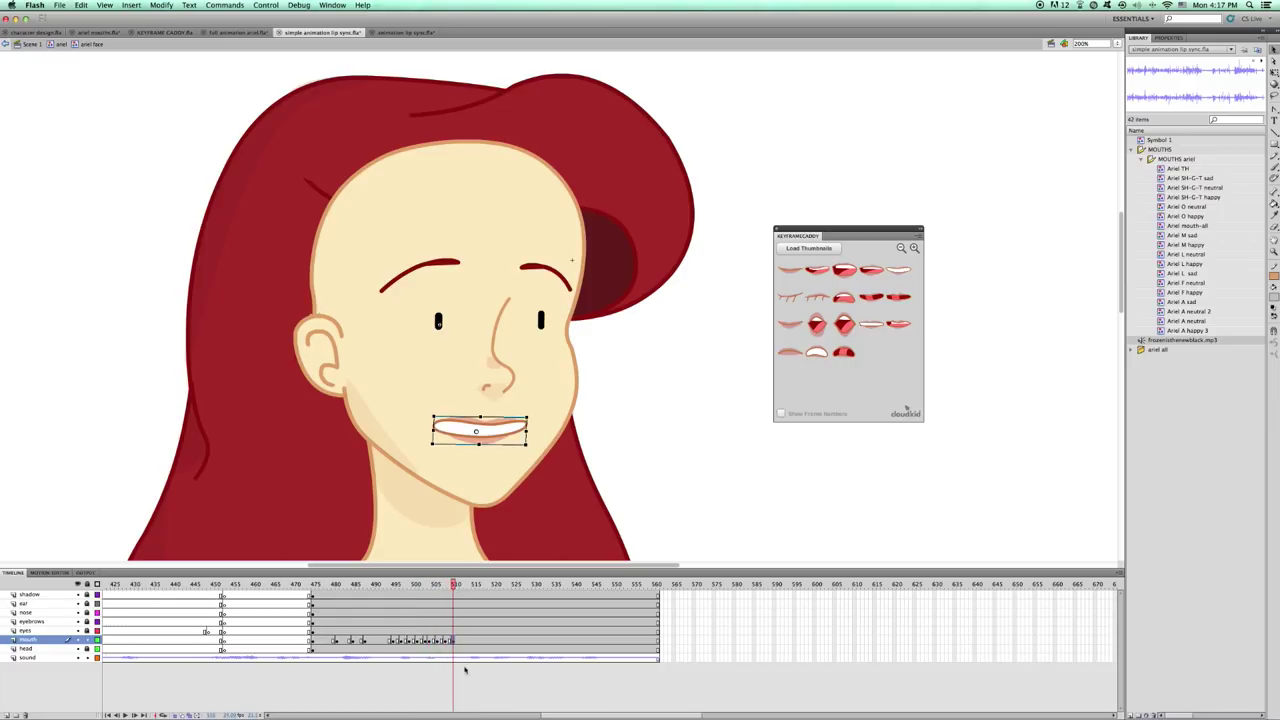
{"action": "left_click", "coordinate": [844, 271]}
Add mouth keyframes at frames 515 and 517, applying the dark open mouth without teeth.
{"action": "left_click_drag", "start_coordinate": [454, 585], "coordinate": [481, 588]}
{"action": "key", "text": "period"}
{"action": "key", "text": "F6"}
{"action": "left_click", "coordinate": [871, 298]}
{"action": "left_click", "coordinate": [461, 585]}
{"action": "key", "text": "F6"}
{"action": "left_click", "coordinate": [871, 297]}
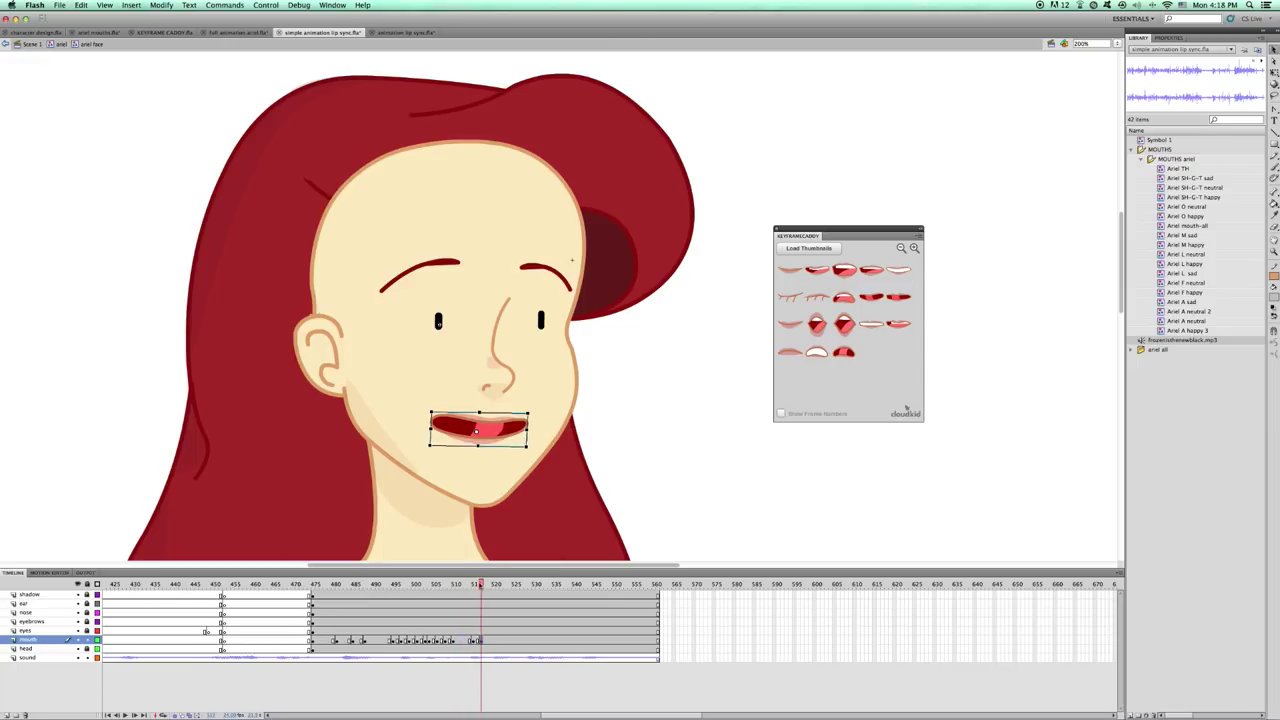
Add a mouth keyframe at frame 519 and apply the tall, round open mouth.
{"action": "key", "text": "period"}
{"action": "key", "text": "period"}
{"action": "key", "text": "F6"}
{"action": "left_click", "coordinate": [817, 325]}
Add a mouth keyframe at frame 521 and apply the second of the mouths with thin teeth lines.
{"action": "left_click", "coordinate": [494, 586]}
{"action": "key", "text": "period"}
{"action": "key", "text": "F6"}
{"action": "left_click", "coordinate": [790, 297]}
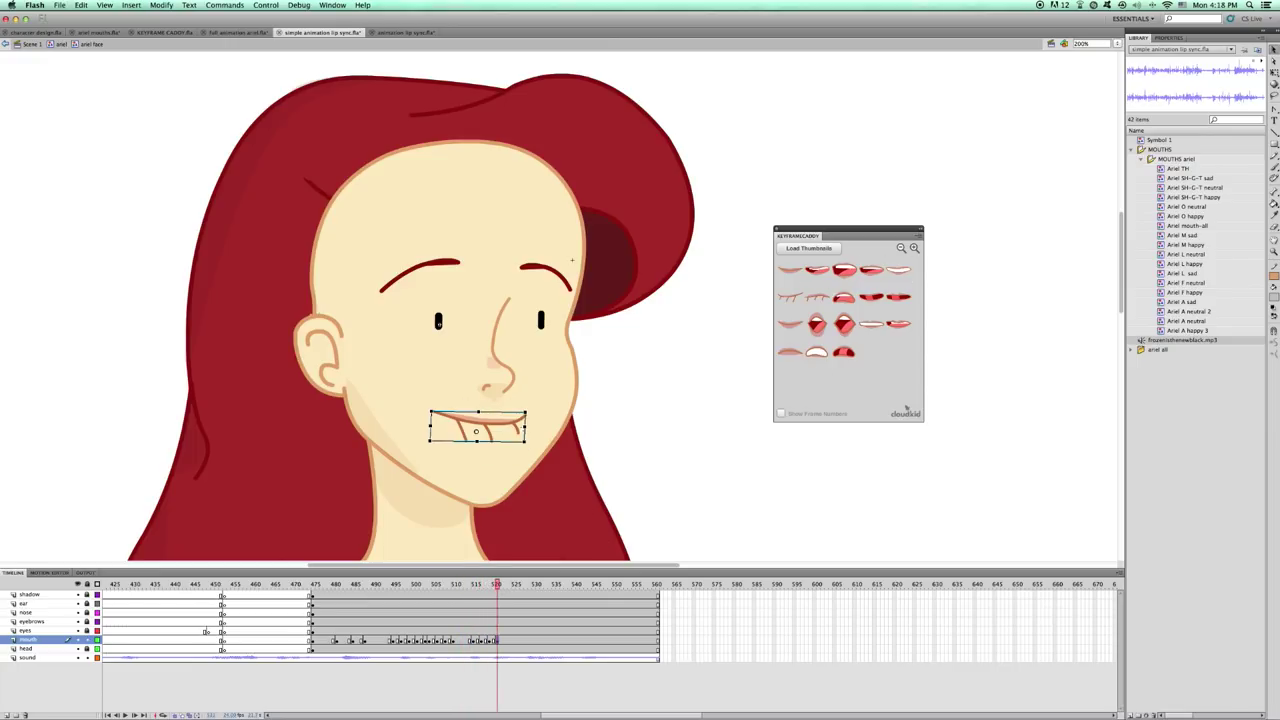
{"action": "left_click", "coordinate": [817, 297]}
Add a mouth keyframe at frame 523 and apply the tall, round open mouth.
{"action": "key", "text": "period"}
{"action": "key", "text": "period"}
{"action": "key", "text": "F6"}
{"action": "left_click", "coordinate": [843, 324]}
Add mouth keyframes at frames 525 and 528, applying the arched open mouth and the tall, round open mouth.
{"action": "left_click", "coordinate": [517, 640]}
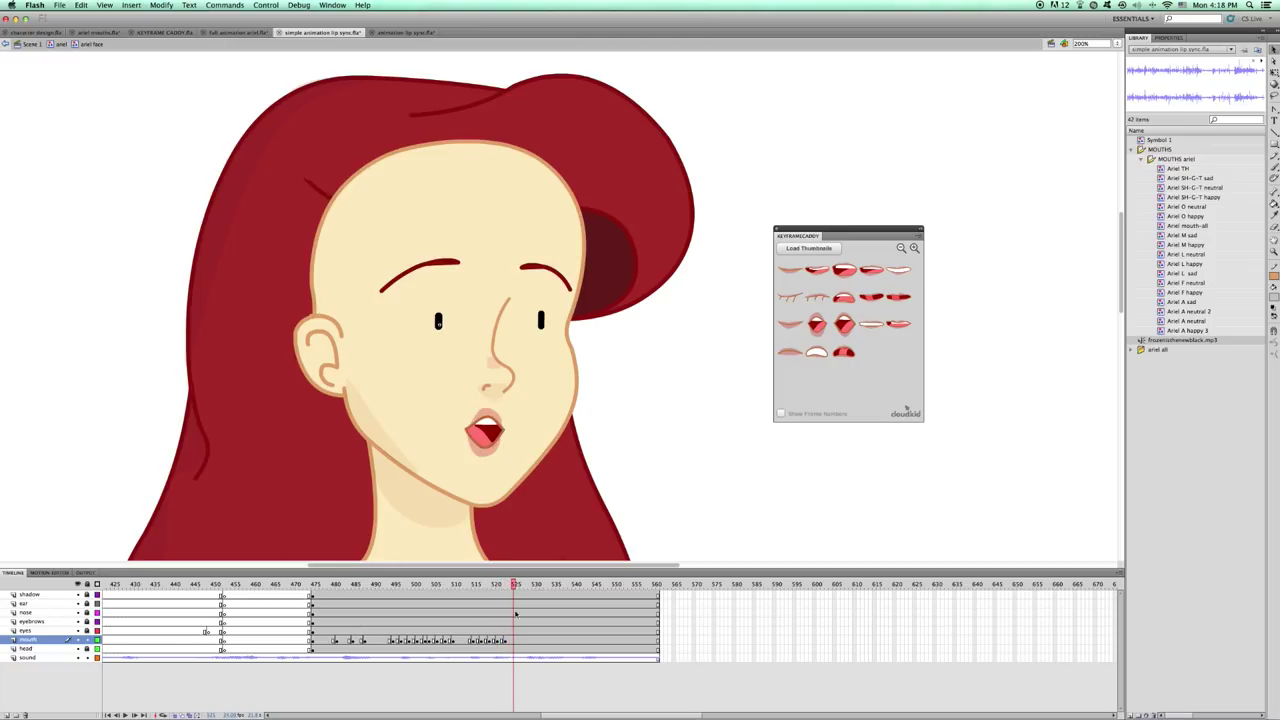
{"action": "key", "text": "F6"}
{"action": "left_click", "coordinate": [843, 297]}
{"action": "left_click", "coordinate": [530, 641]}
{"action": "key", "text": "F6"}
{"action": "left_click", "coordinate": [817, 324]}
{"action": "left_click_drag", "start_coordinate": [530, 641], "coordinate": [525, 641]}
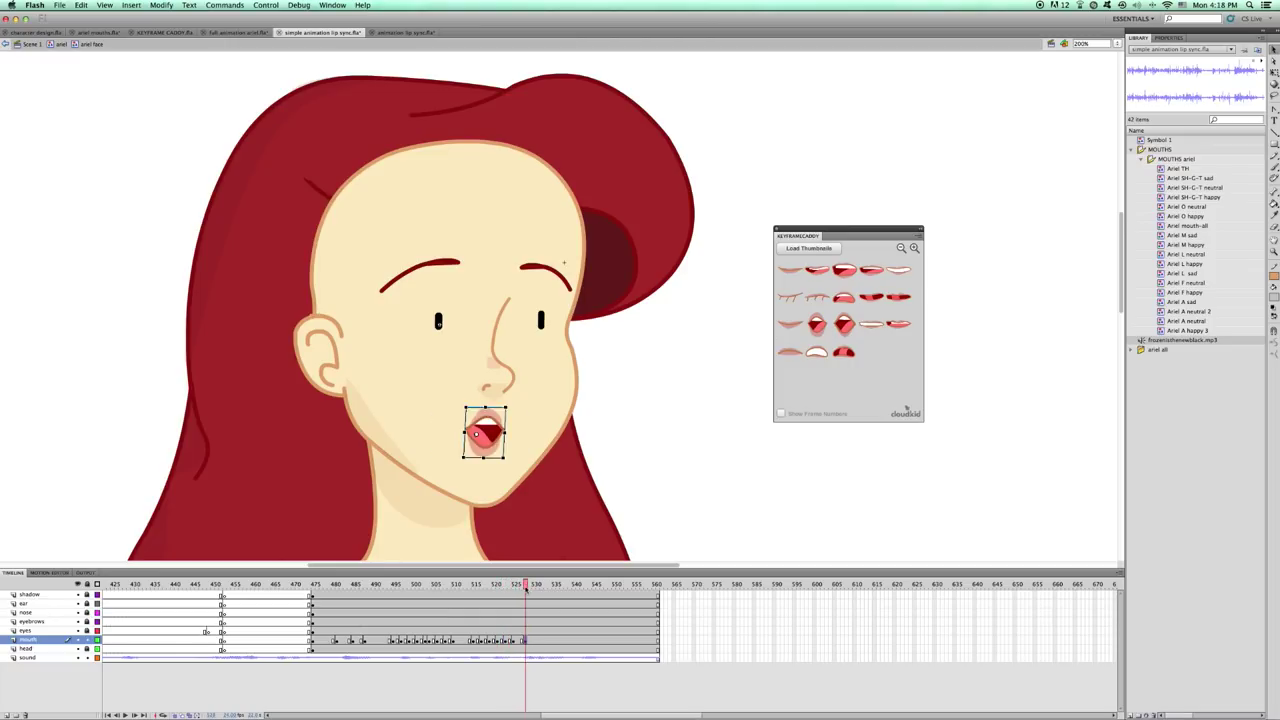
Add a mouth keyframe at frame 532 and apply the slightly open mouth with teeth and tongue.
{"action": "left_click", "coordinate": [537, 586]}
{"action": "left_click", "coordinate": [541, 640]}
{"action": "key", "text": "F6"}
{"action": "left_click", "coordinate": [871, 270]}
Scrub to frame 535, add a mouth keyframe and apply the smiling mouth with clenched teeth.
{"action": "key", "text": "period"}
{"action": "key", "text": "period"}
{"action": "key", "text": "period"}
{"action": "key", "text": "F6"}
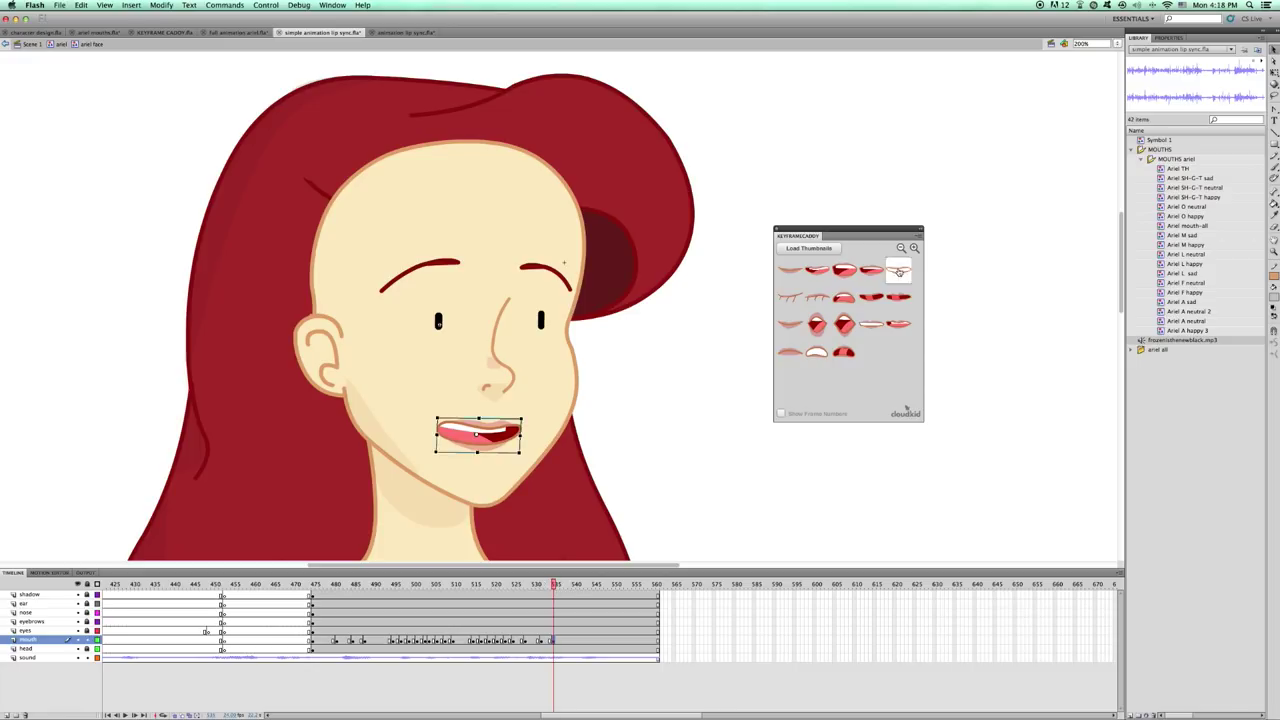
{"action": "left_click", "coordinate": [898, 270]}
Add mouth keyframes at frames 538 and 540, applying the tall, round open mouth and the smiling open mouth with teeth and tongue.
{"action": "key", "text": "period"}
{"action": "key", "text": "period"}
{"action": "key", "text": "period"}
{"action": "key", "text": "F6"}
{"action": "left_click", "coordinate": [822, 330]}
{"action": "left_click", "coordinate": [573, 586]}
{"action": "key", "text": "F6"}
{"action": "left_click", "coordinate": [817, 270]}
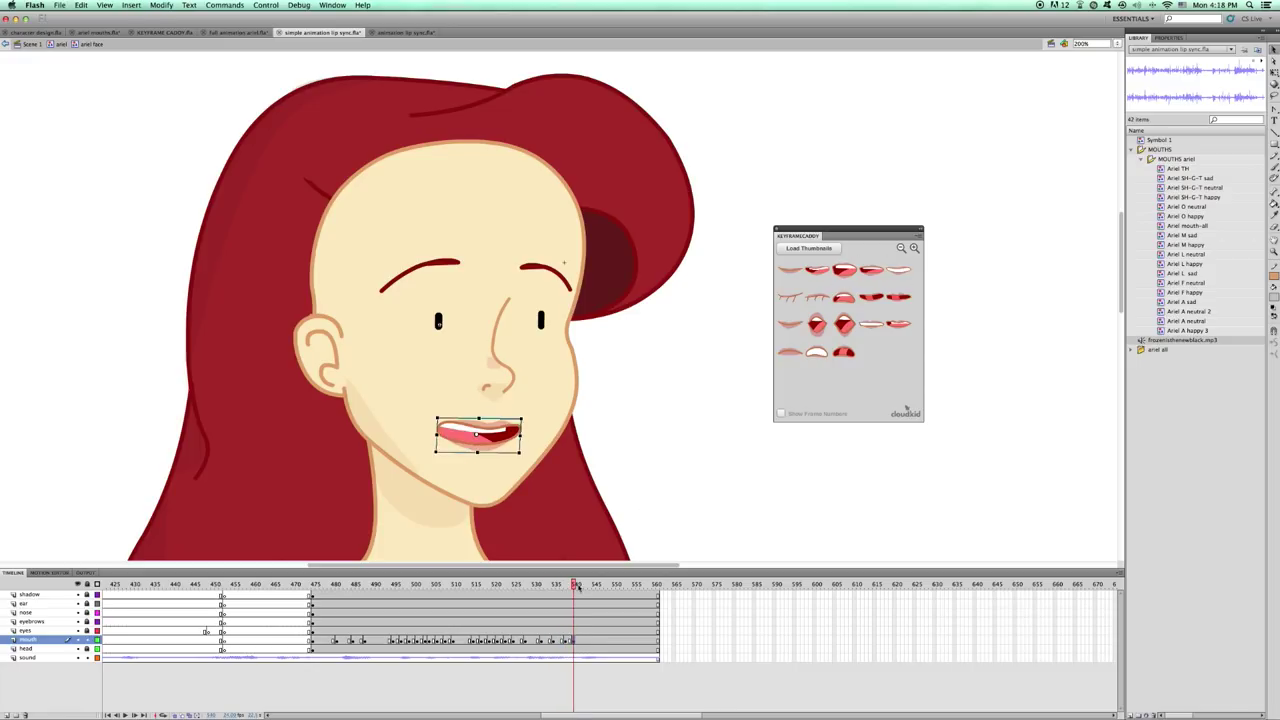
Add mouth keyframes at frames 542 and 544, applying the closed smiling mouth and the clenched-teeth mouth.
{"action": "left_click_drag", "start_coordinate": [573, 586], "coordinate": [581, 586]}
{"action": "key", "text": "F6"}
{"action": "left_click", "coordinate": [789, 270]}
{"action": "left_click", "coordinate": [589, 586]}
{"action": "key", "text": "F6"}
{"action": "left_click", "coordinate": [844, 297]}
Add a mouth keyframe at frame 545 and apply the wide-open mouth with teeth and tongue.
{"action": "left_click", "coordinate": [593, 586]}
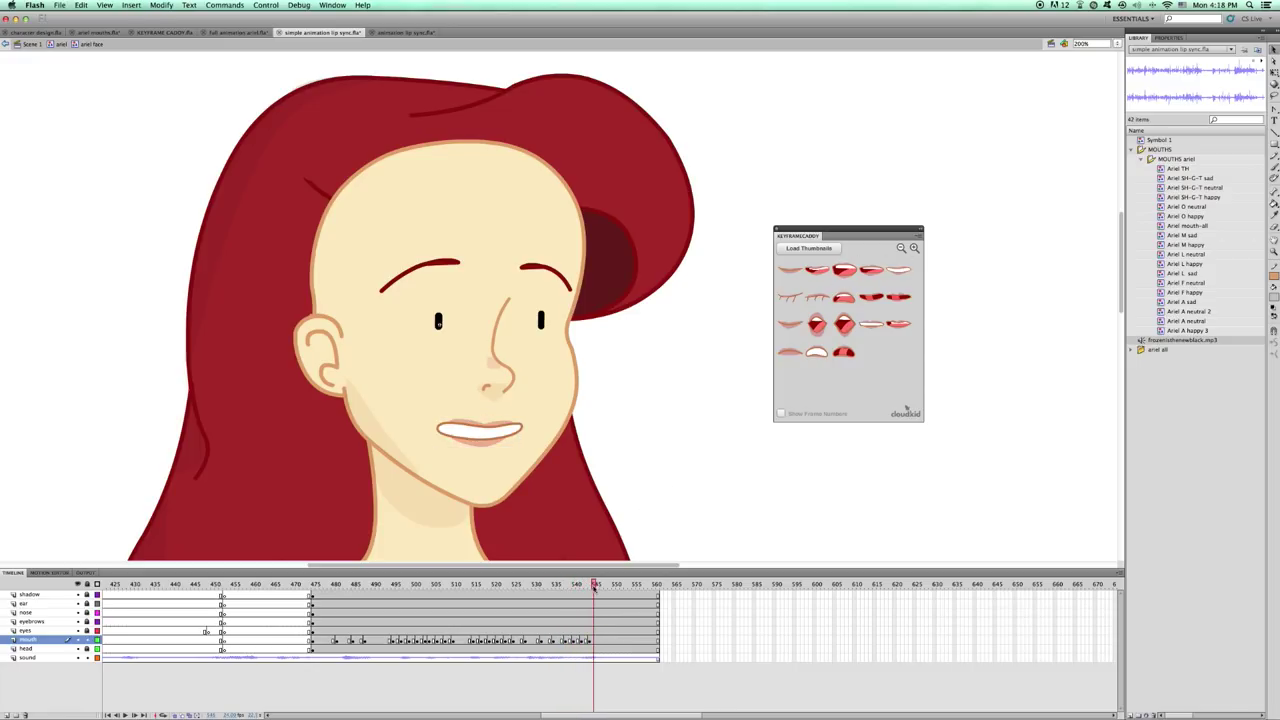
{"action": "key", "text": "F6"}
{"action": "left_click", "coordinate": [817, 270]}
{"action": "left_click", "coordinate": [844, 270]}
Scrub to frame 550, add a mouth keyframe and apply the mouth with thin teeth lines.
{"action": "key", "text": "period"}
{"action": "key", "text": "period"}
{"action": "key", "text": "period"}
{"action": "key", "text": "period"}
{"action": "key", "text": "period"}
{"action": "key", "text": "F6"}
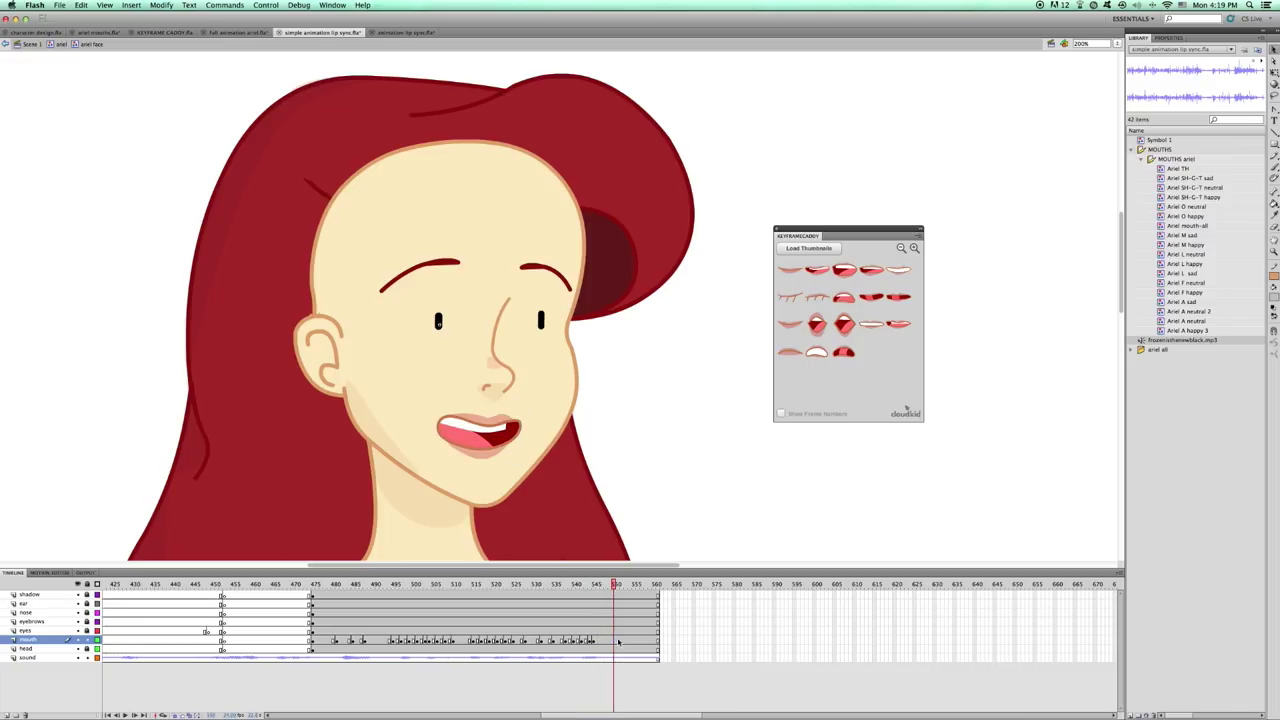
{"action": "left_click", "coordinate": [790, 324]}
Play the lip sync from about frame 475 and remove one mouth-layer frame before the first spoken mouth.
{"action": "left_click", "coordinate": [316, 585]}
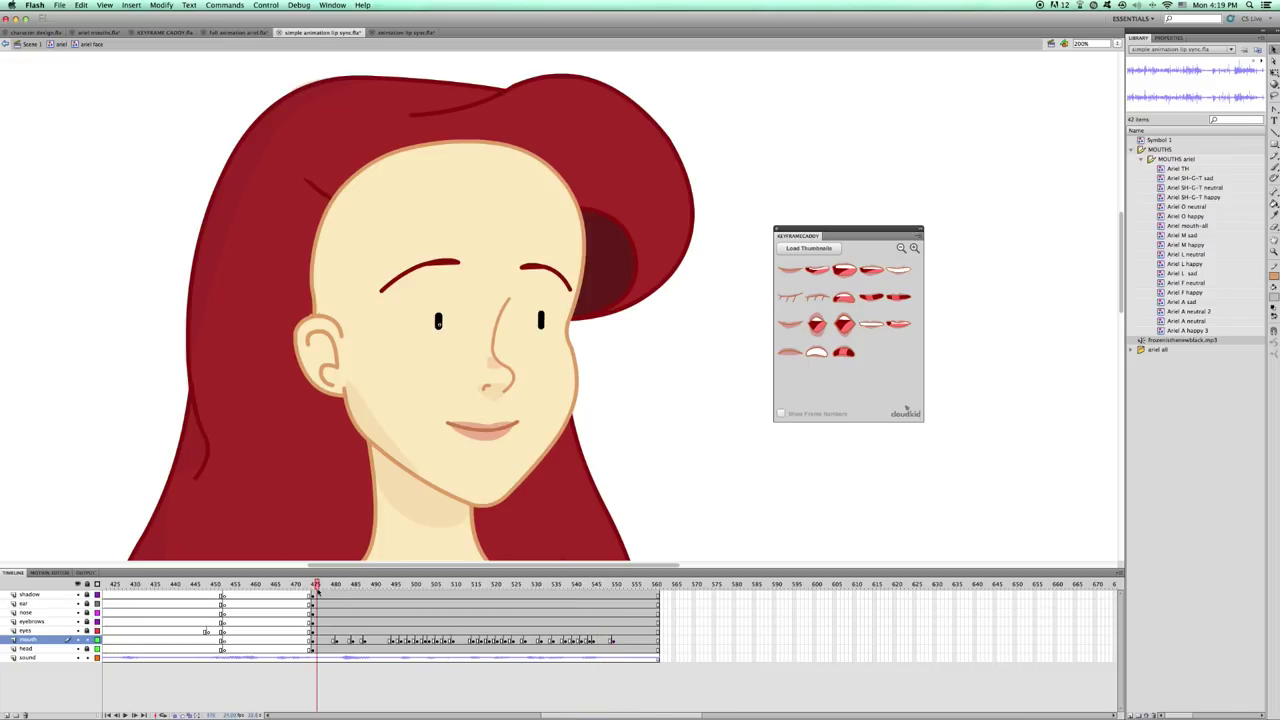
{"action": "key", "text": "Return"}
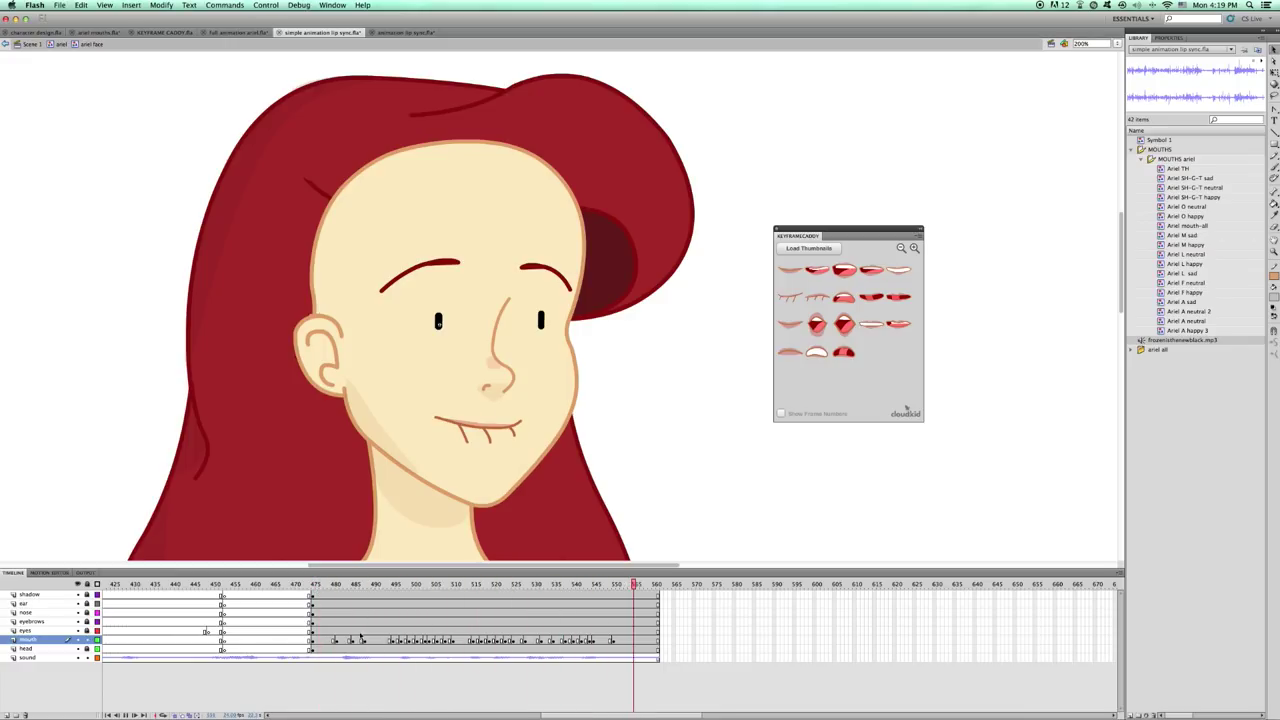
{"action": "left_click", "coordinate": [327, 640]}
{"action": "key", "text": "shift+F5"}
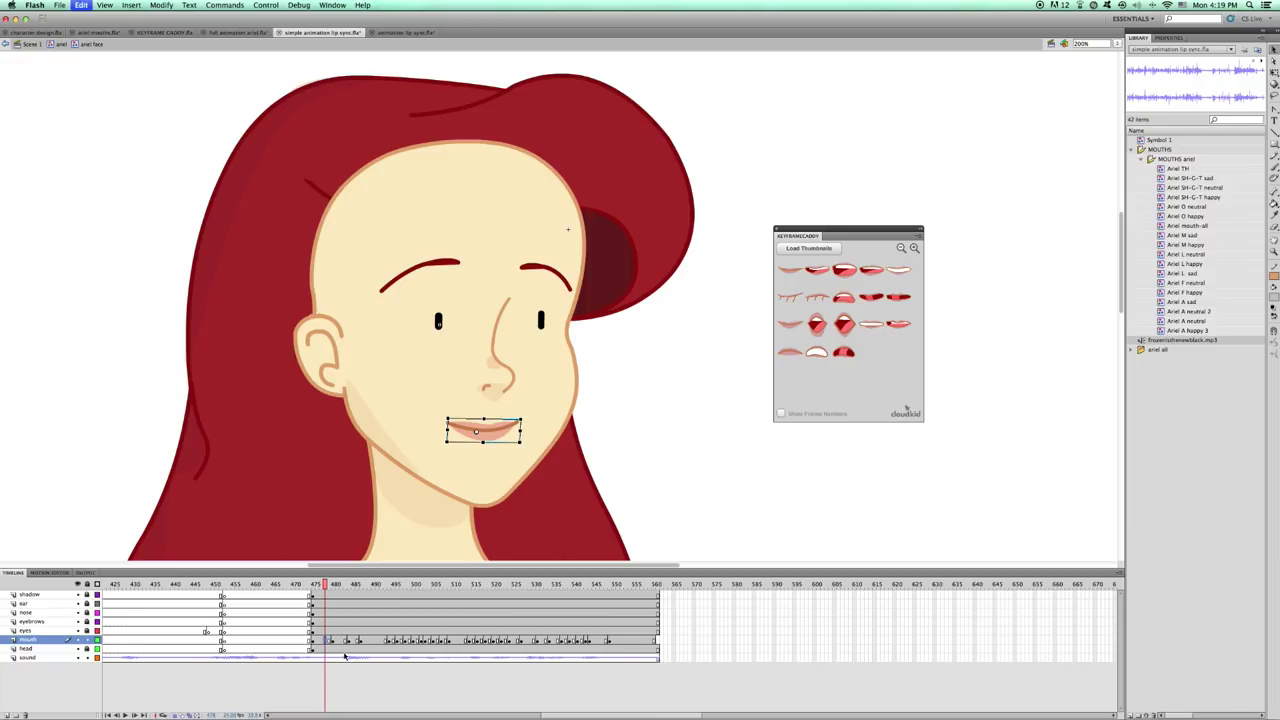
{"action": "left_click", "coordinate": [627, 640]}
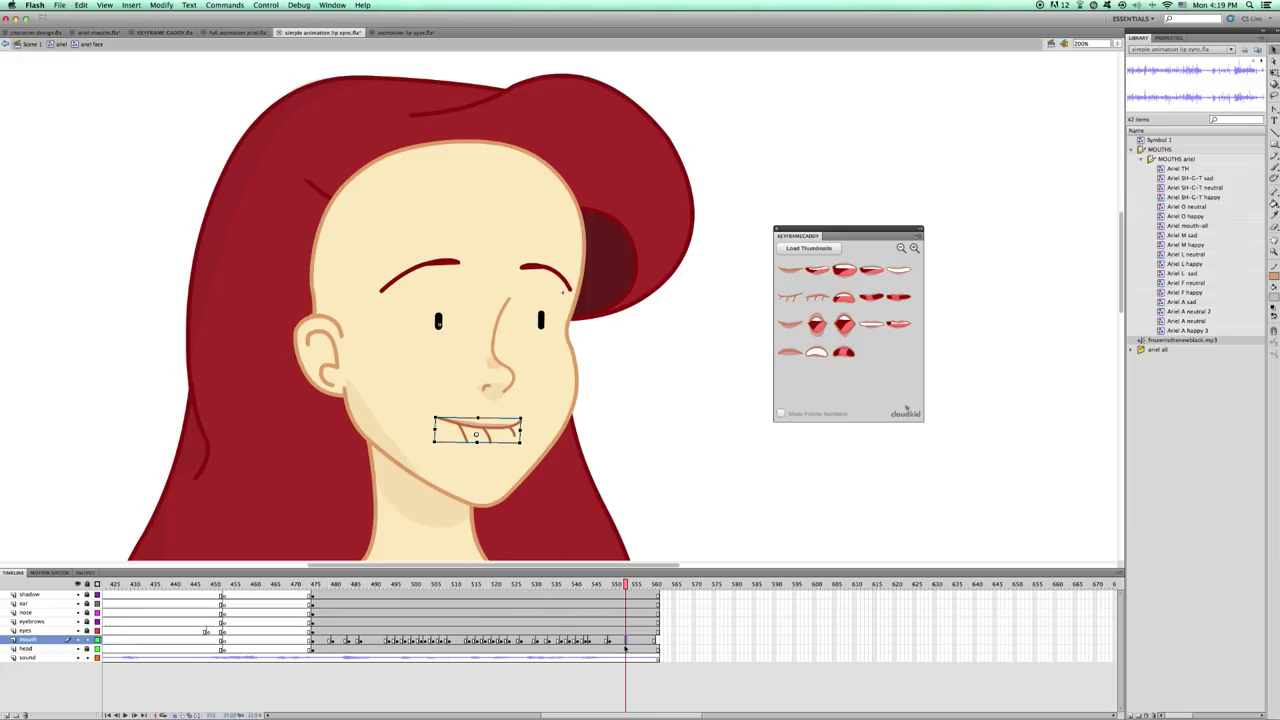
Play the lip sync again from just before the first spoken sound to check its timing.
{"action": "left_click", "coordinate": [329, 593]}
{"action": "key", "text": "Return"}
{"action": "left_click", "coordinate": [420, 678]}
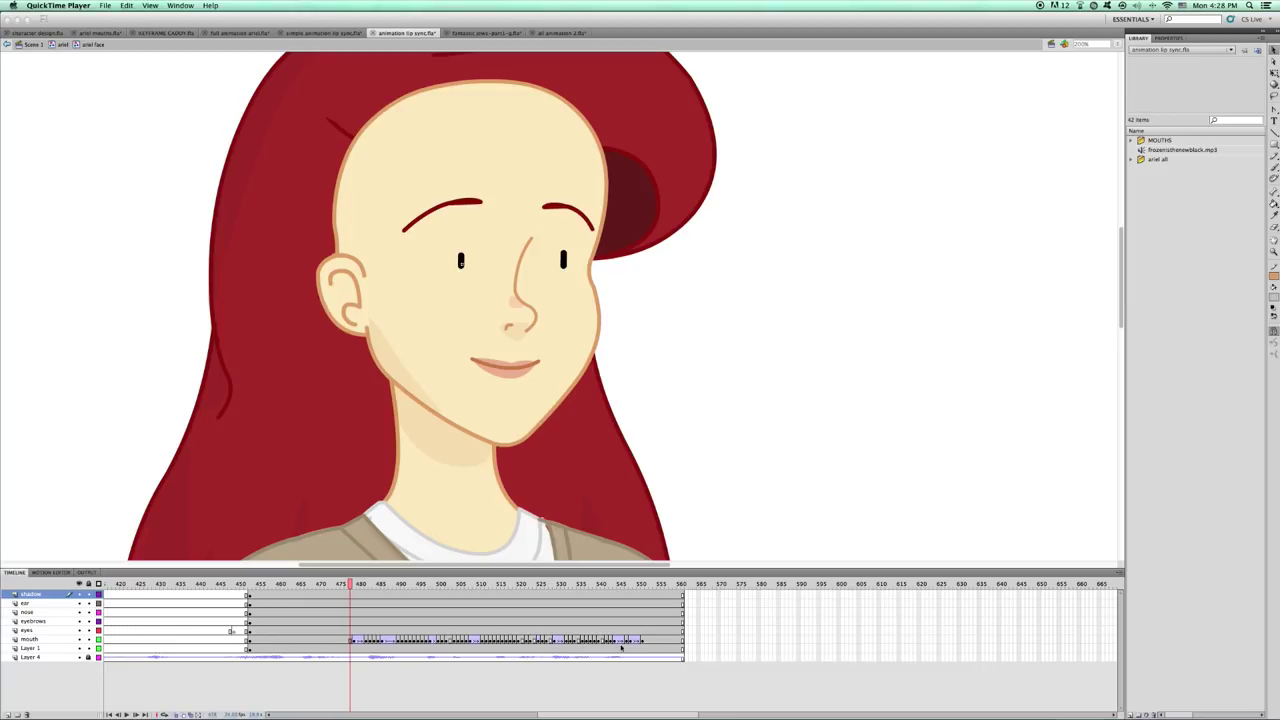
Switch to simple animation lip sync.fla and play its lip sync.
{"action": "left_click", "coordinate": [328, 35]}
{"action": "left_click", "coordinate": [322, 583]}
{"action": "key", "text": "Return"}
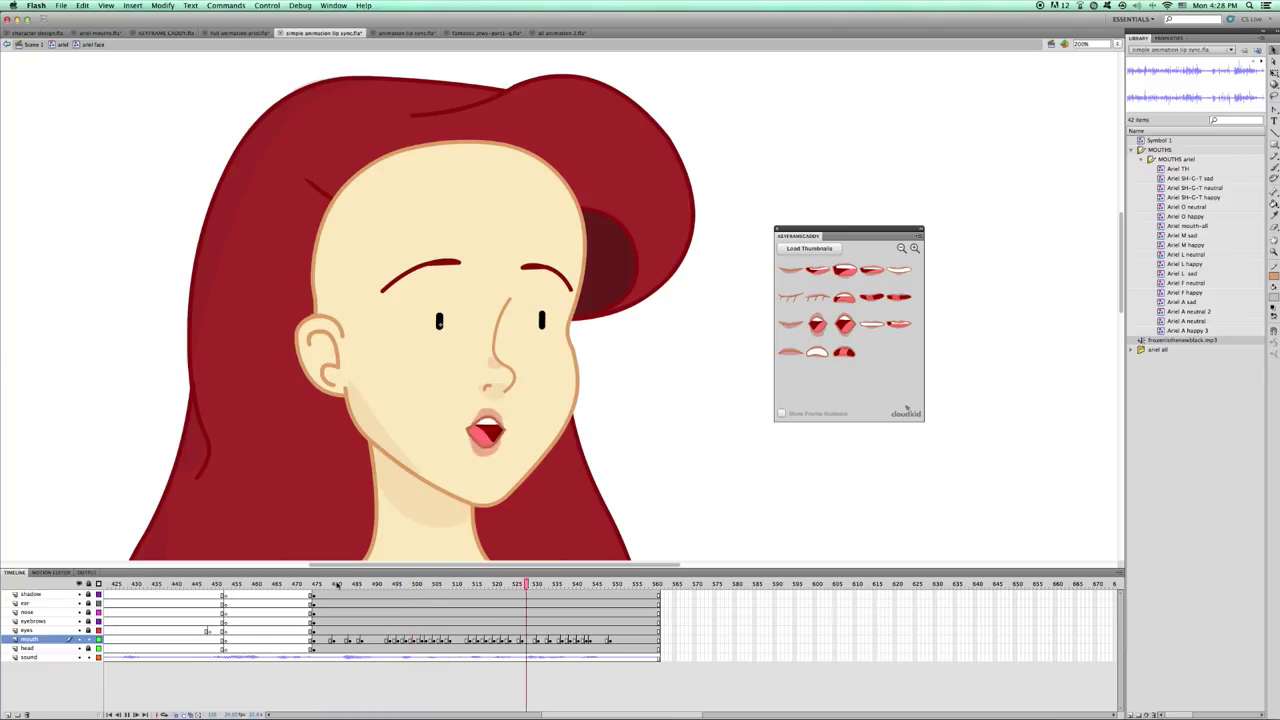
Switch to animation lip sync.fla and play its more detailed lip sync for comparison.
{"action": "left_click", "coordinate": [407, 33]}
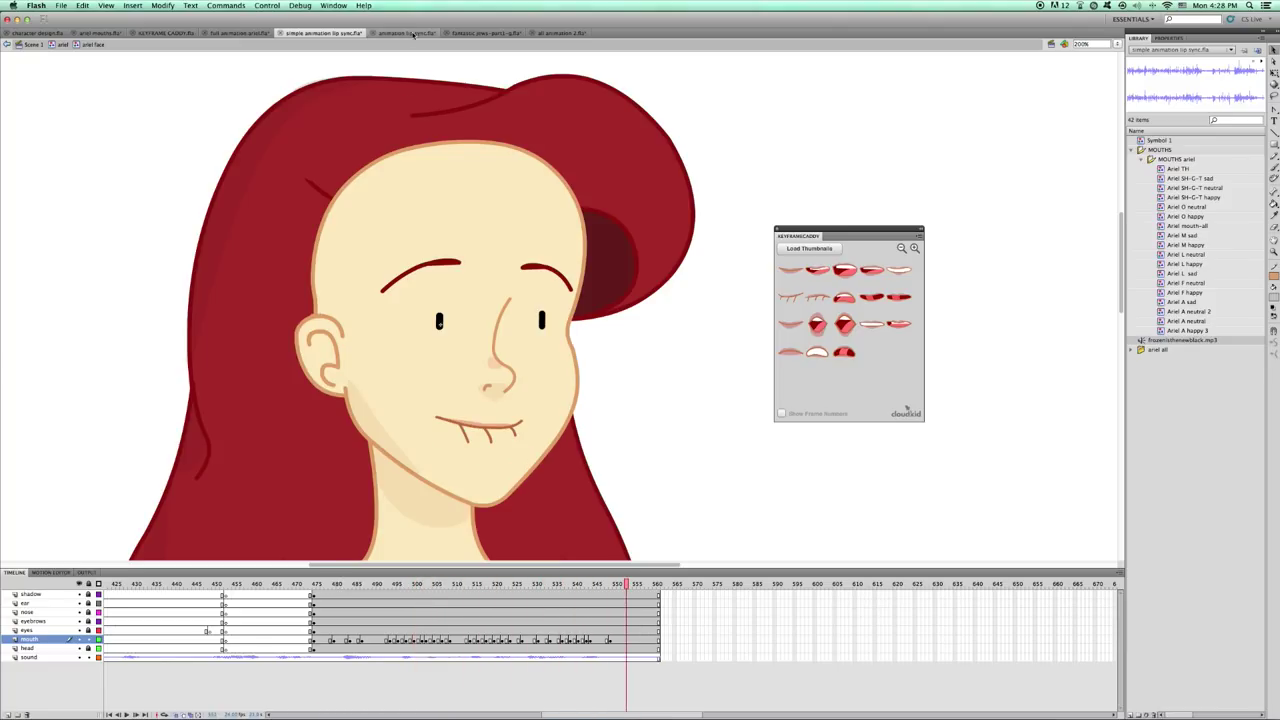
{"action": "left_click", "coordinate": [359, 583]}
{"action": "key", "text": "Return"}
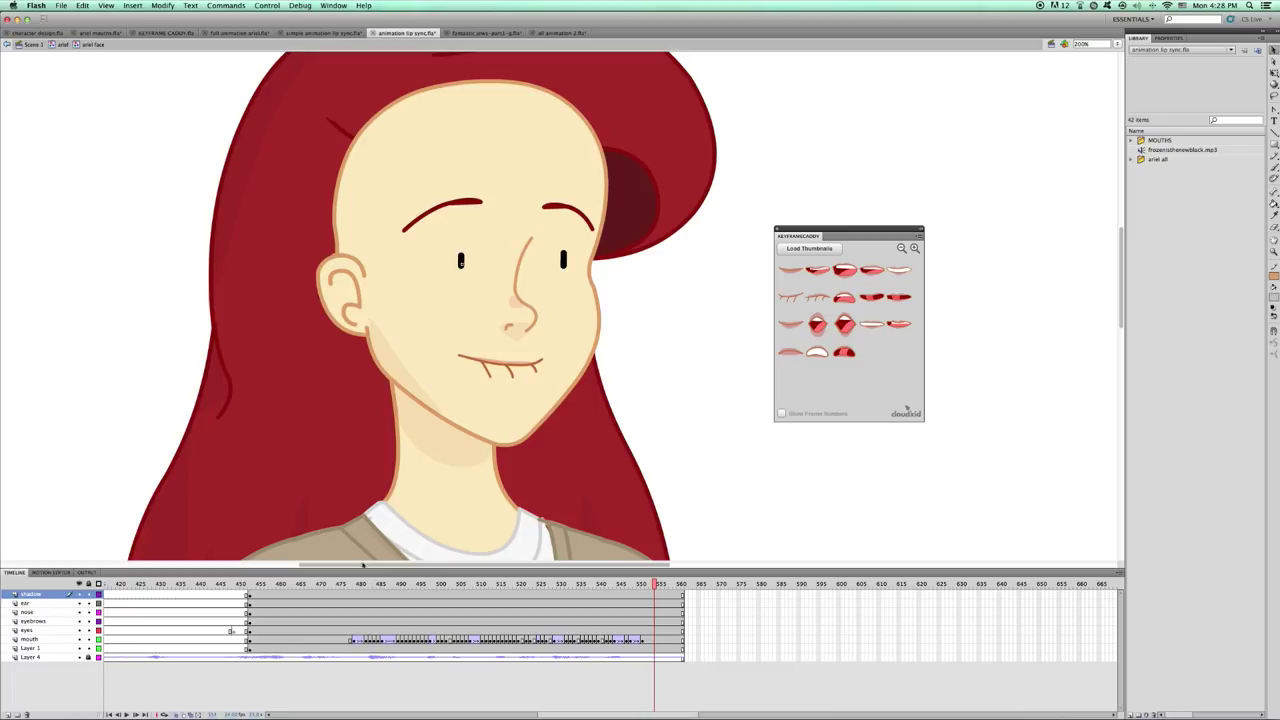
In simple animation lip sync.fla, add a mouth keyframe at frame 483 and shrink the round mouth on its first keyframe with Free Transform.
{"action": "left_click", "coordinate": [316, 33]}
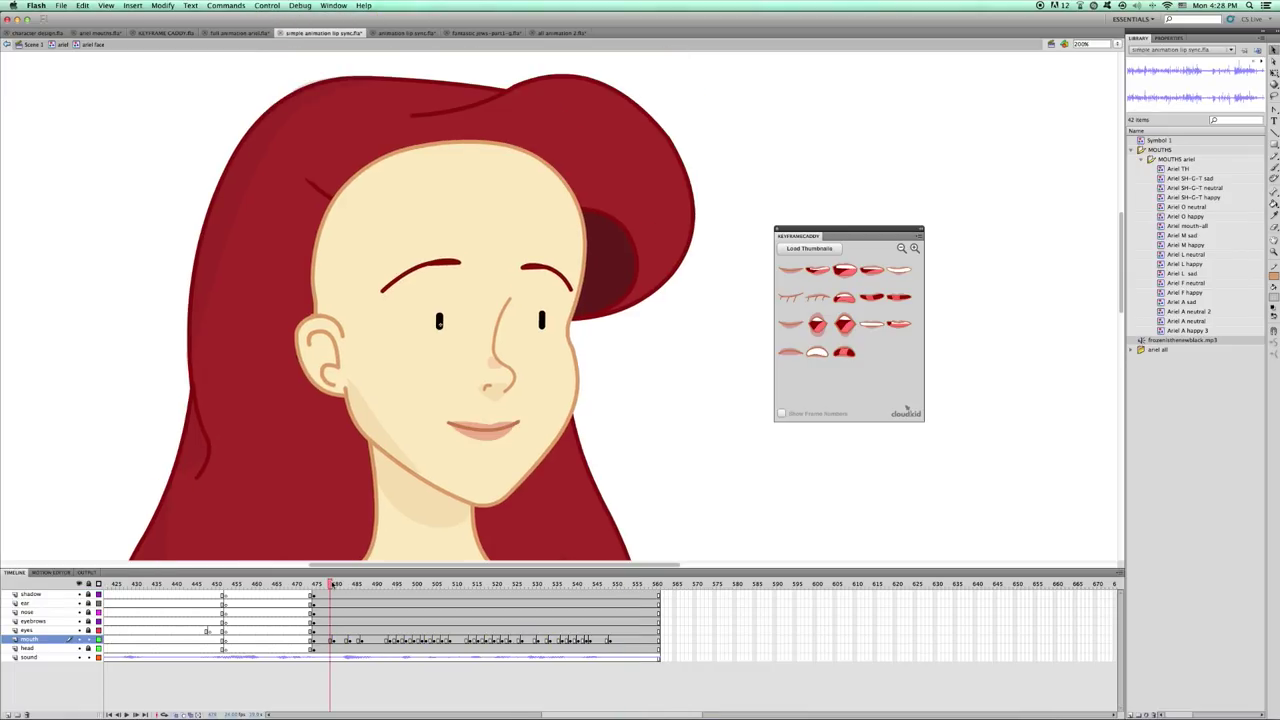
{"action": "left_click_drag", "start_coordinate": [332, 585], "coordinate": [346, 585]}
{"action": "left_click", "coordinate": [347, 640]}
{"action": "left_click", "coordinate": [347, 640]}
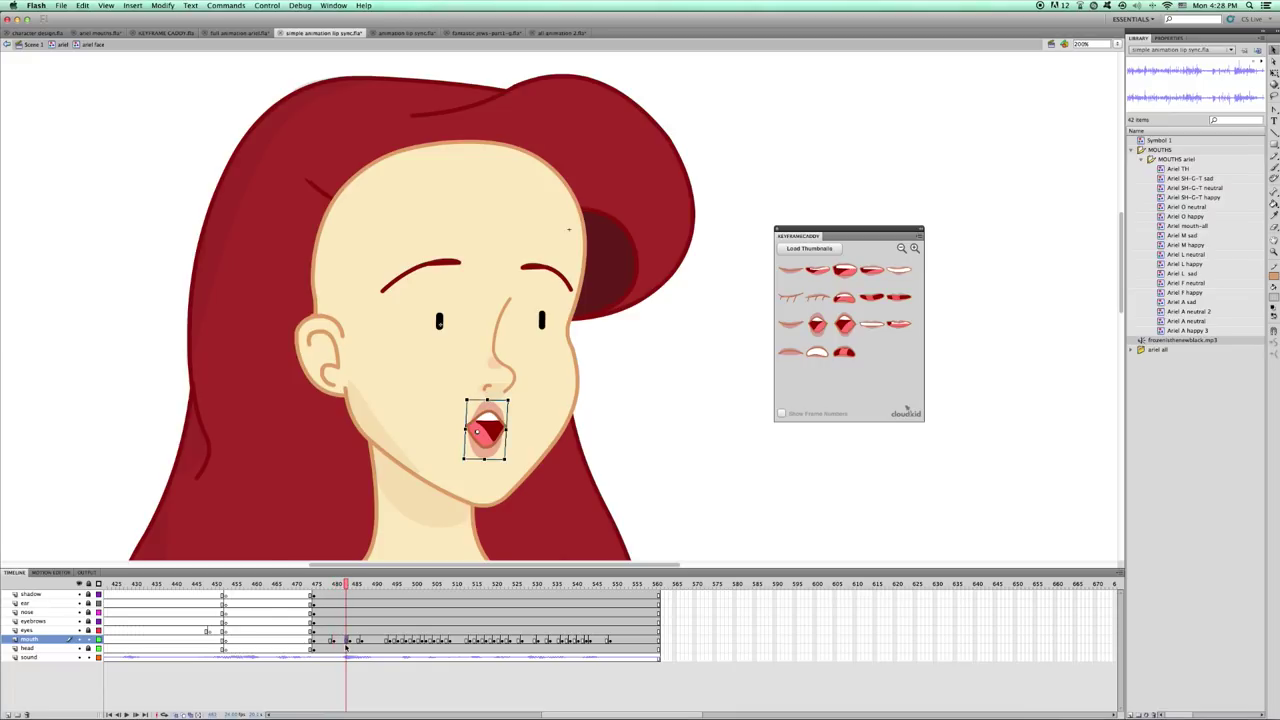
{"action": "key", "text": "F6"}
{"action": "key", "text": "q"}
{"action": "left_click_drag", "start_coordinate": [507, 429], "coordinate": [487, 405]}
Create a classic tween between the round mouth's two keyframes and adjust its easing.
{"action": "right_click", "coordinate": [340, 638]}
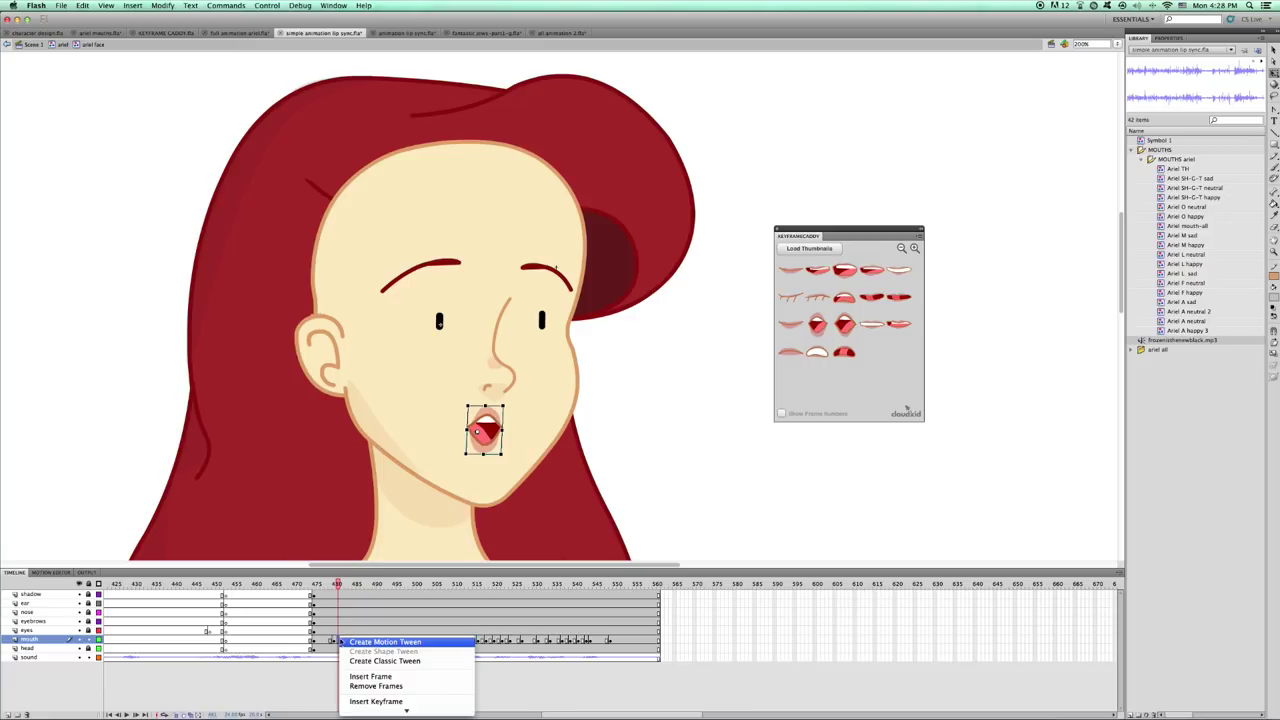
{"action": "left_click", "coordinate": [356, 662]}
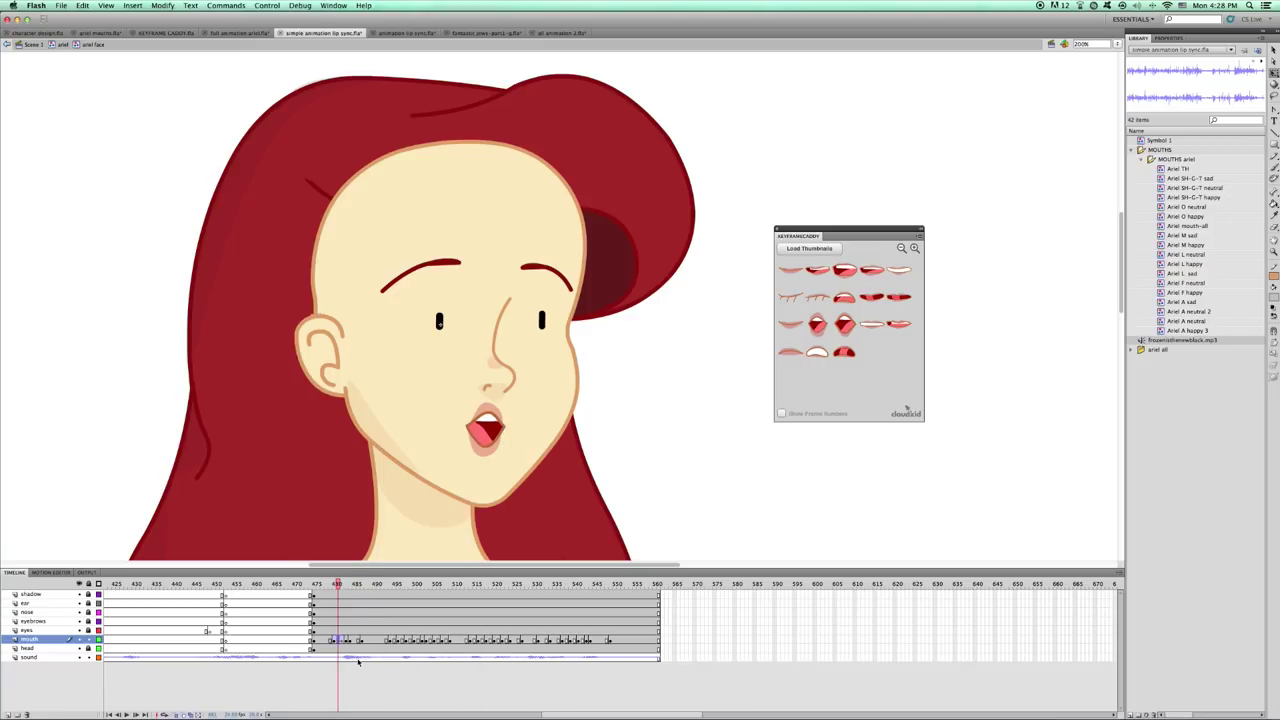
{"action": "left_click", "coordinate": [1169, 37]}
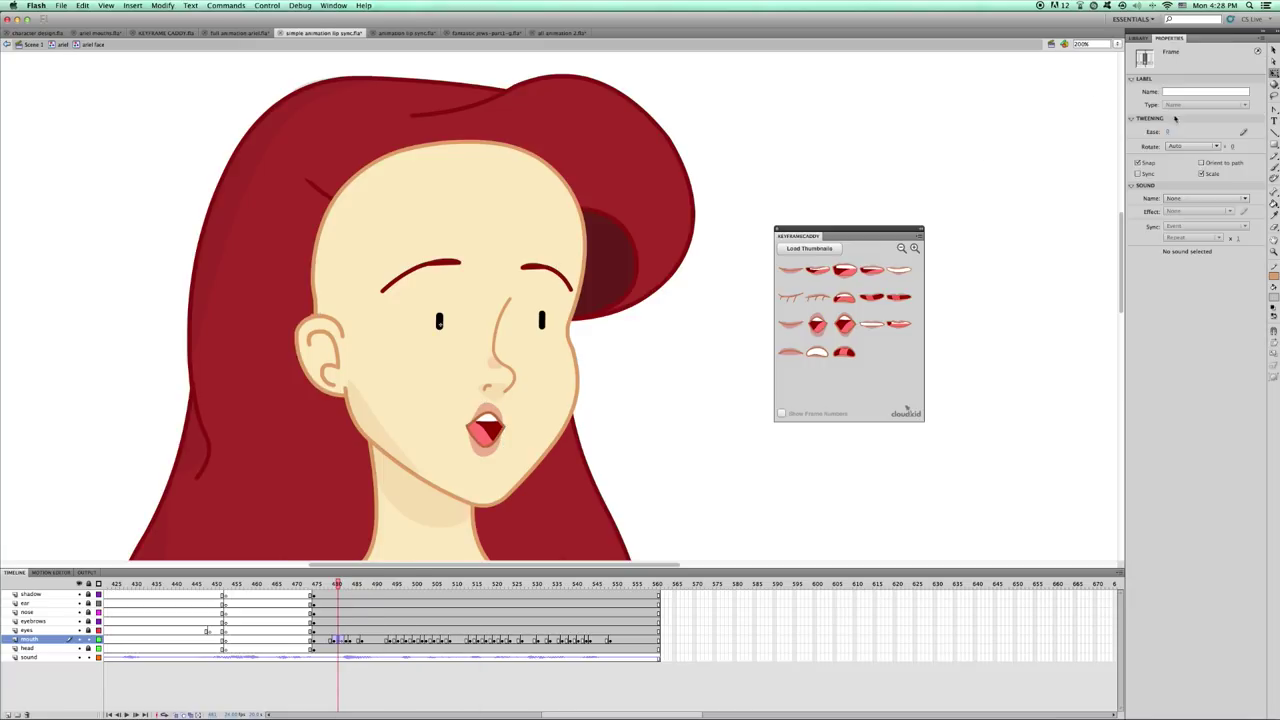
{"action": "left_click", "coordinate": [1167, 131]}
{"action": "left_click_drag", "start_coordinate": [1227, 135], "coordinate": [1229, 135]}
Add a mouth keyframe at frame 486 and shrink the smiling open mouth on the keyframe before it.
{"action": "mouse_move", "coordinate": [347, 594]}
{"action": "left_mouse_down"}
{"action": "mouse_move", "coordinate": [323, 585]}
{"action": "mouse_move", "coordinate": [362, 592]}
{"action": "left_mouse_up"}
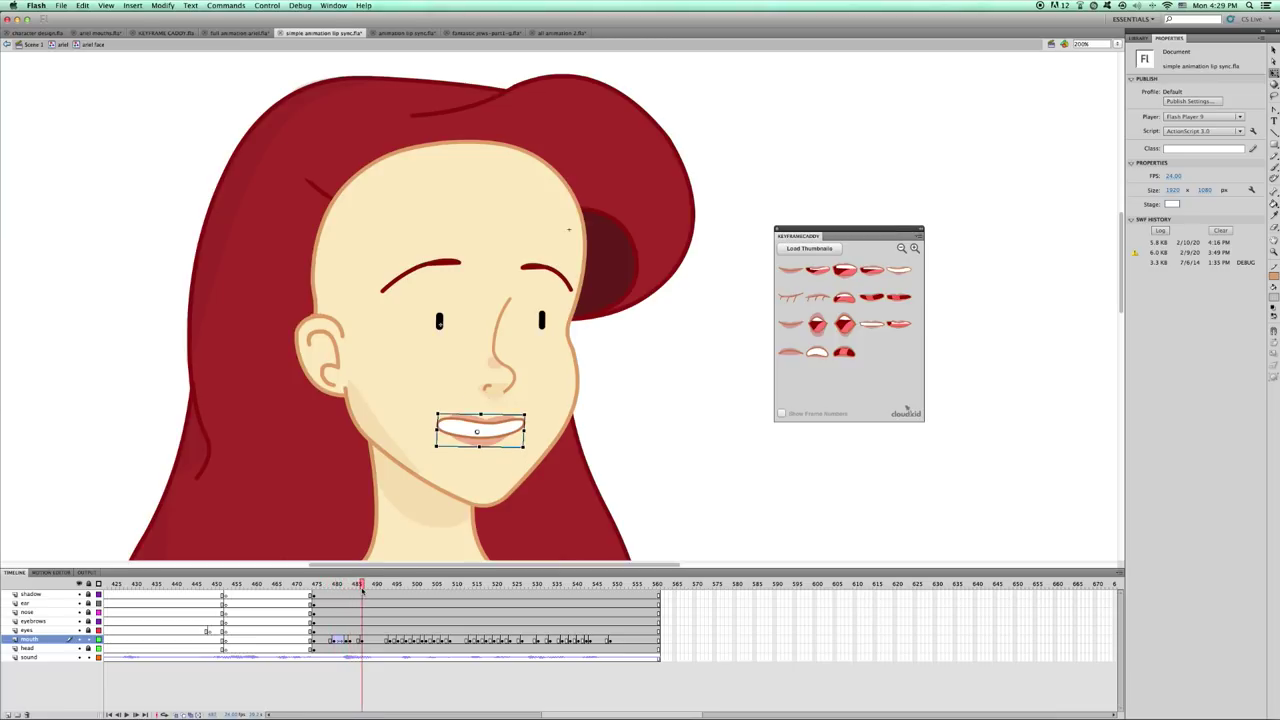
{"action": "left_click", "coordinate": [358, 640]}
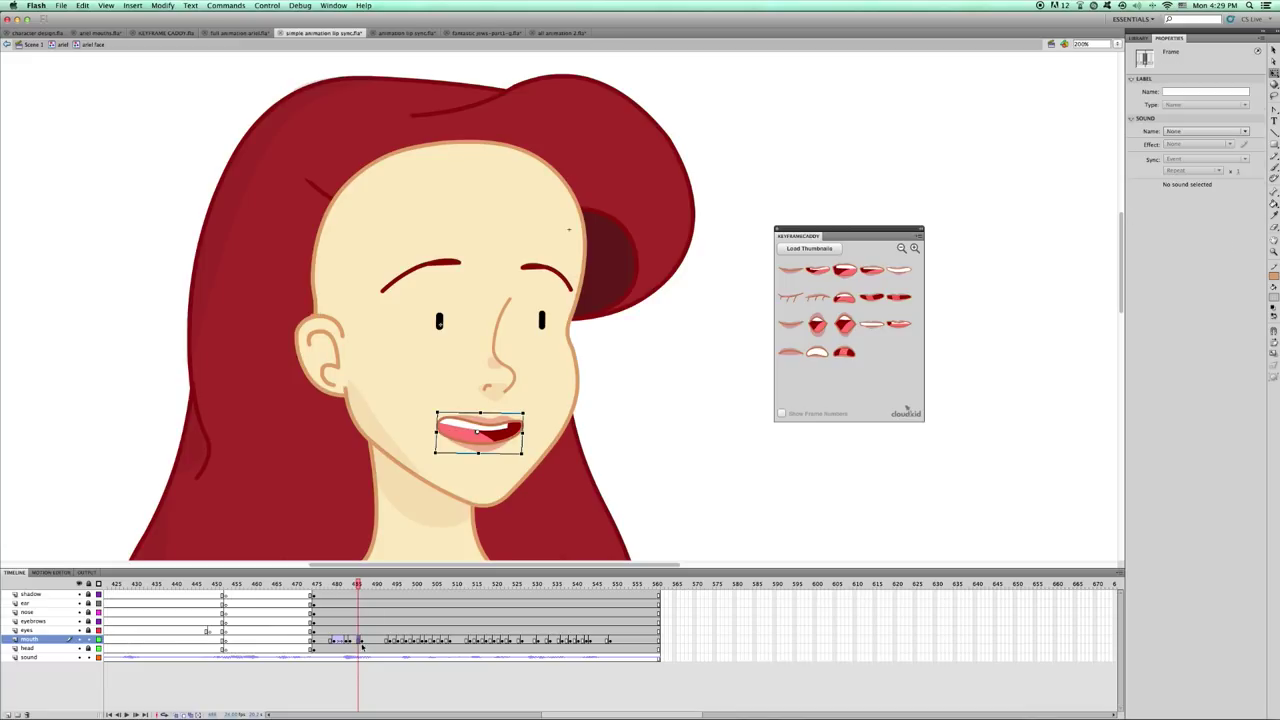
{"action": "left_click", "coordinate": [516, 438]}
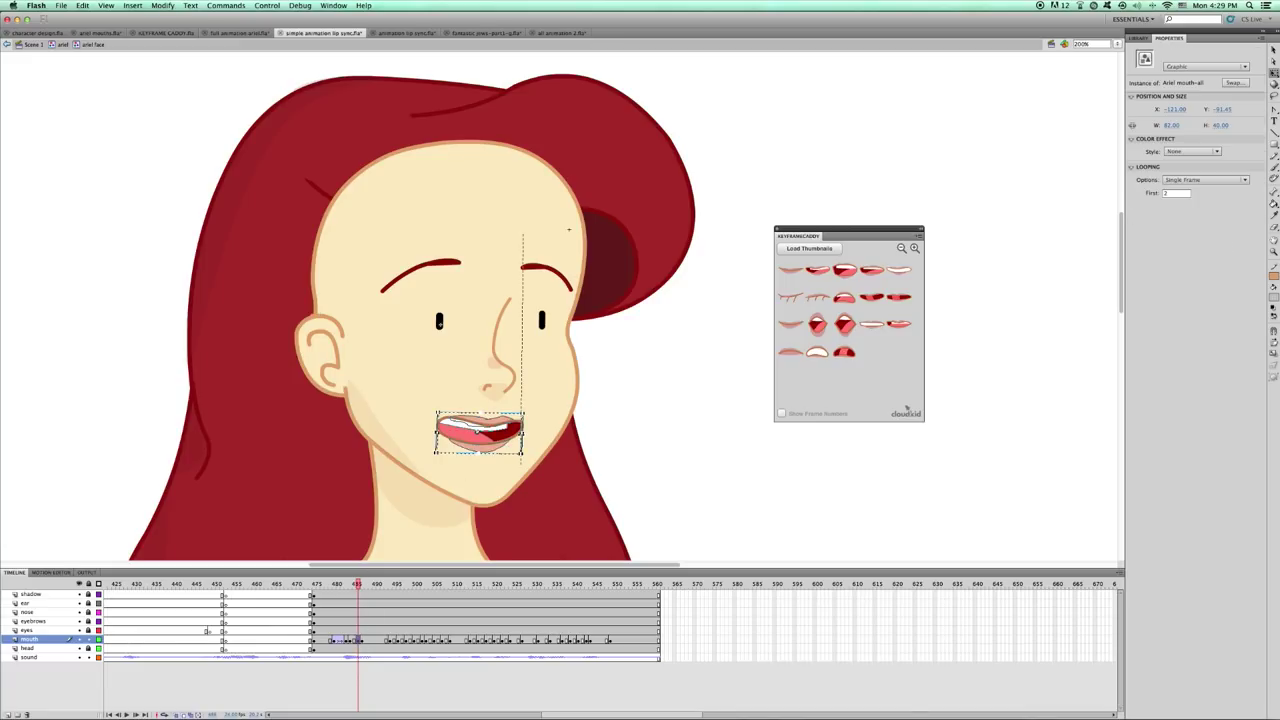
{"action": "left_click_drag", "start_coordinate": [480, 454], "coordinate": [479, 450]}
Create a classic tween on the smiling open mouth's span and set its ease to 100 out.
{"action": "right_click", "coordinate": [357, 642]}
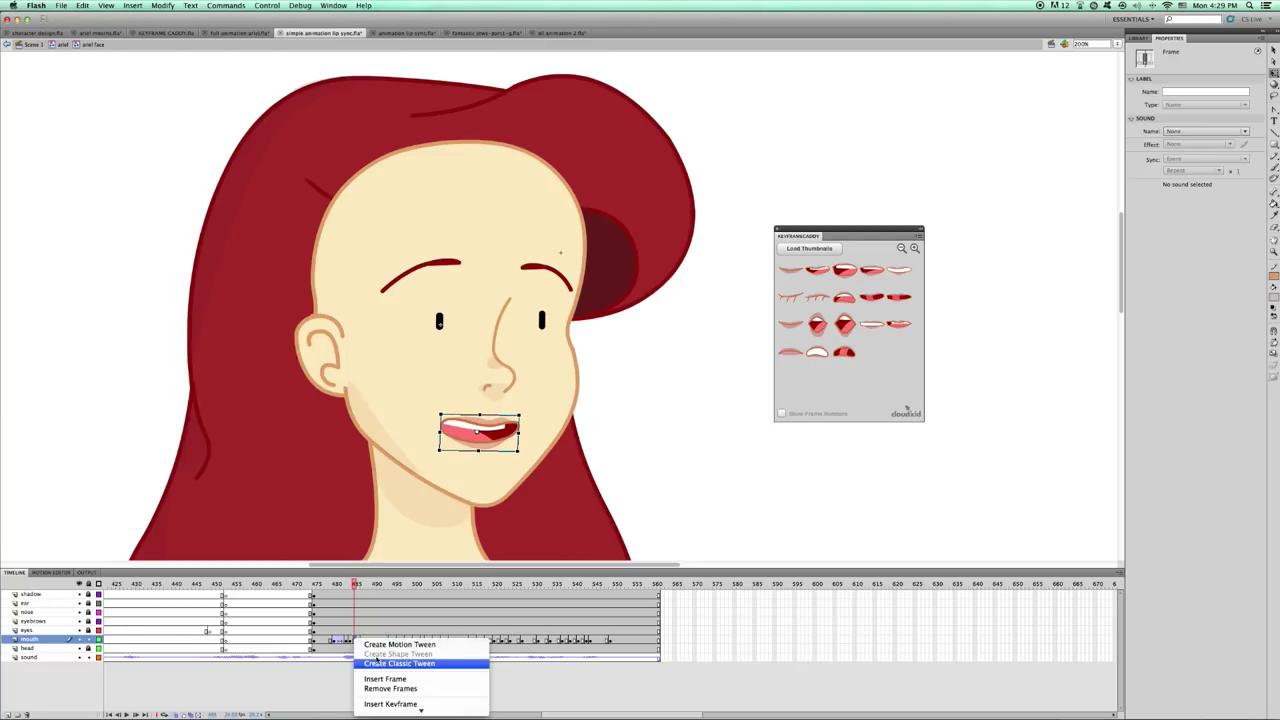
{"action": "left_click", "coordinate": [380, 662]}
{"action": "left_click_drag", "start_coordinate": [1166, 133], "coordinate": [1264, 141]}
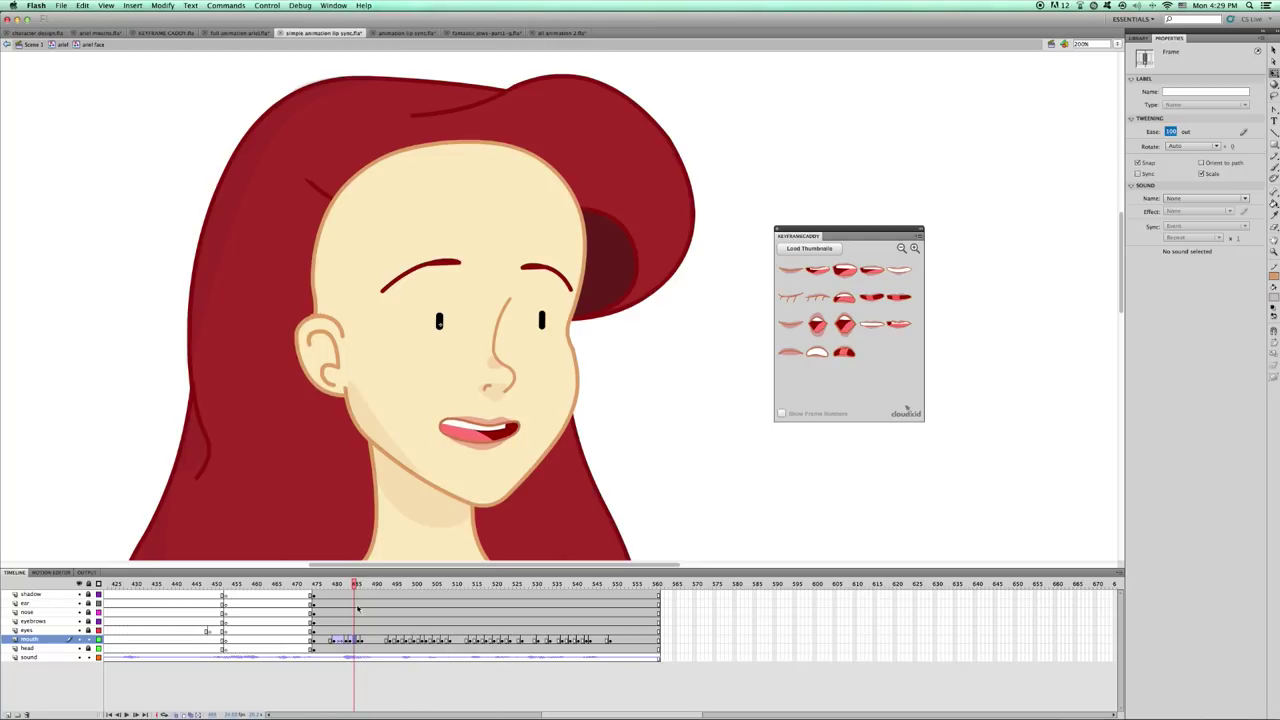
Add a mouth keyframe at the end of the closed-teeth mouth's span and widen the mouth on the keyframe near frame 487.
{"action": "left_click_drag", "start_coordinate": [355, 584], "coordinate": [387, 626]}
{"action": "left_click", "coordinate": [388, 640]}
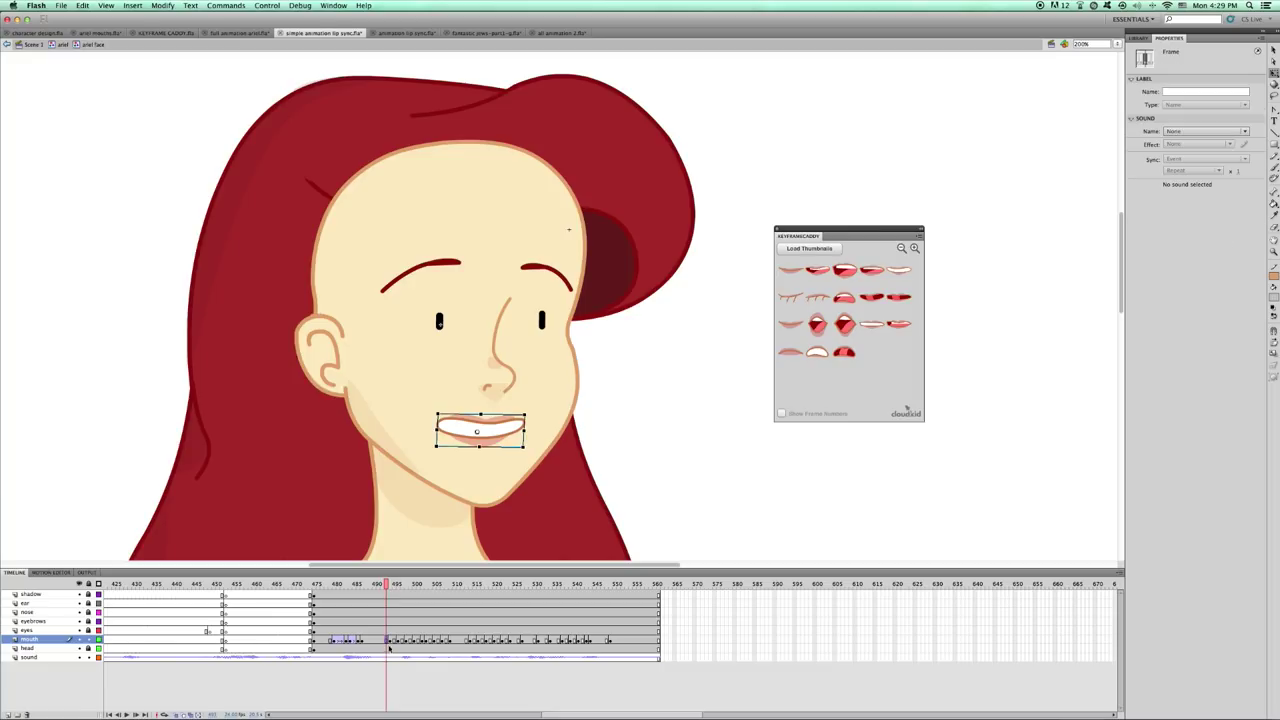
{"action": "left_click", "coordinate": [480, 430]}
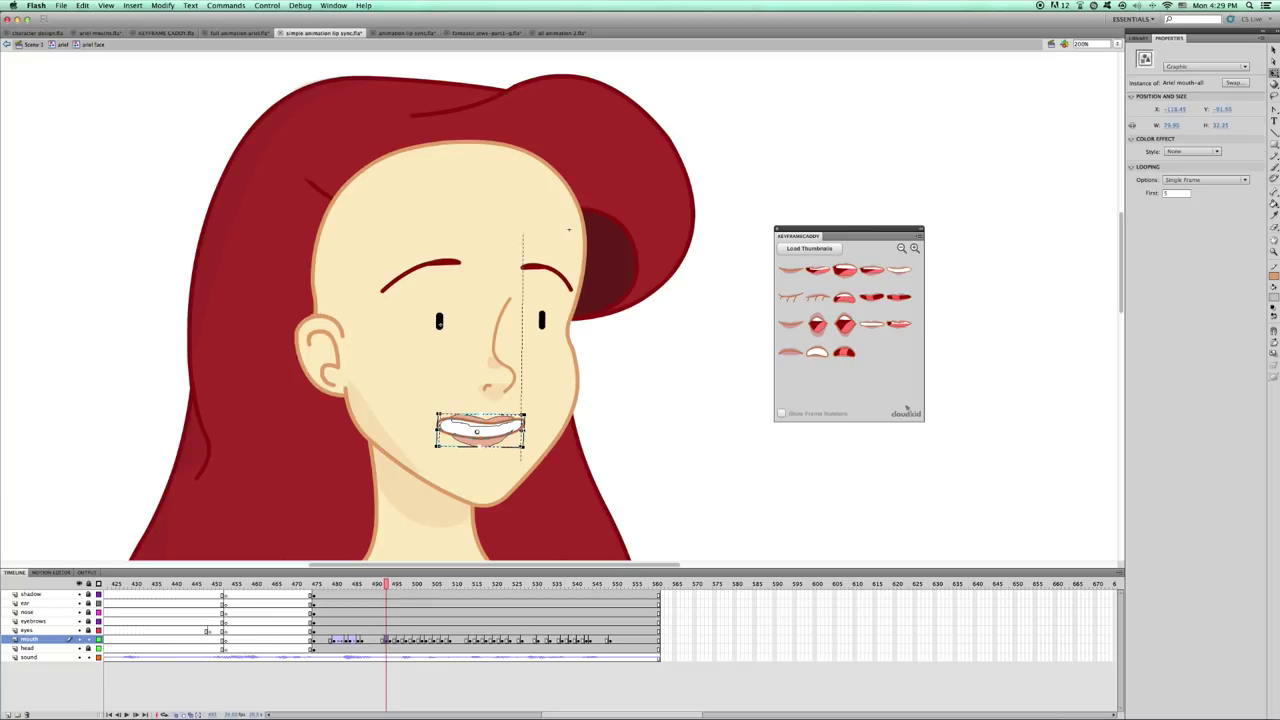
{"action": "left_click", "coordinate": [364, 641]}
{"action": "left_click_drag", "start_coordinate": [524, 430], "coordinate": [527, 430]}
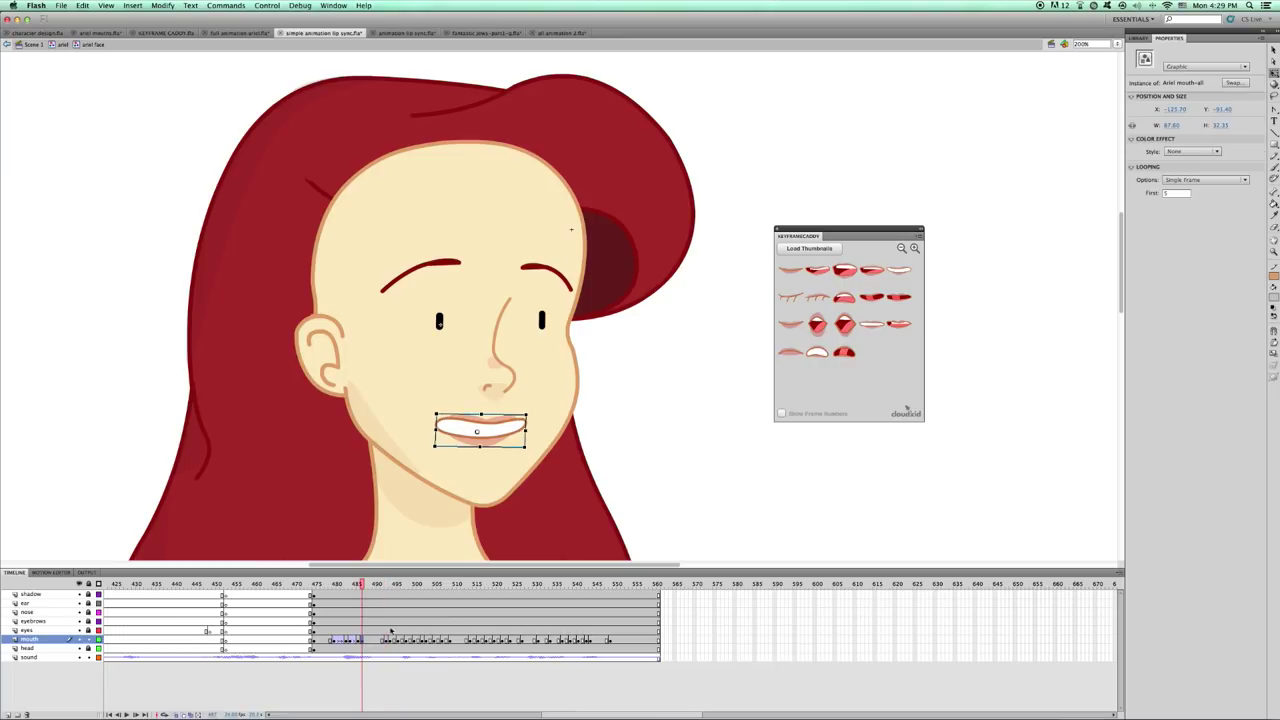
Create a classic tween on the closed-teeth mouth's span and set its ease to 100 out.
{"action": "right_click", "coordinate": [377, 643]}
{"action": "left_click", "coordinate": [400, 677]}
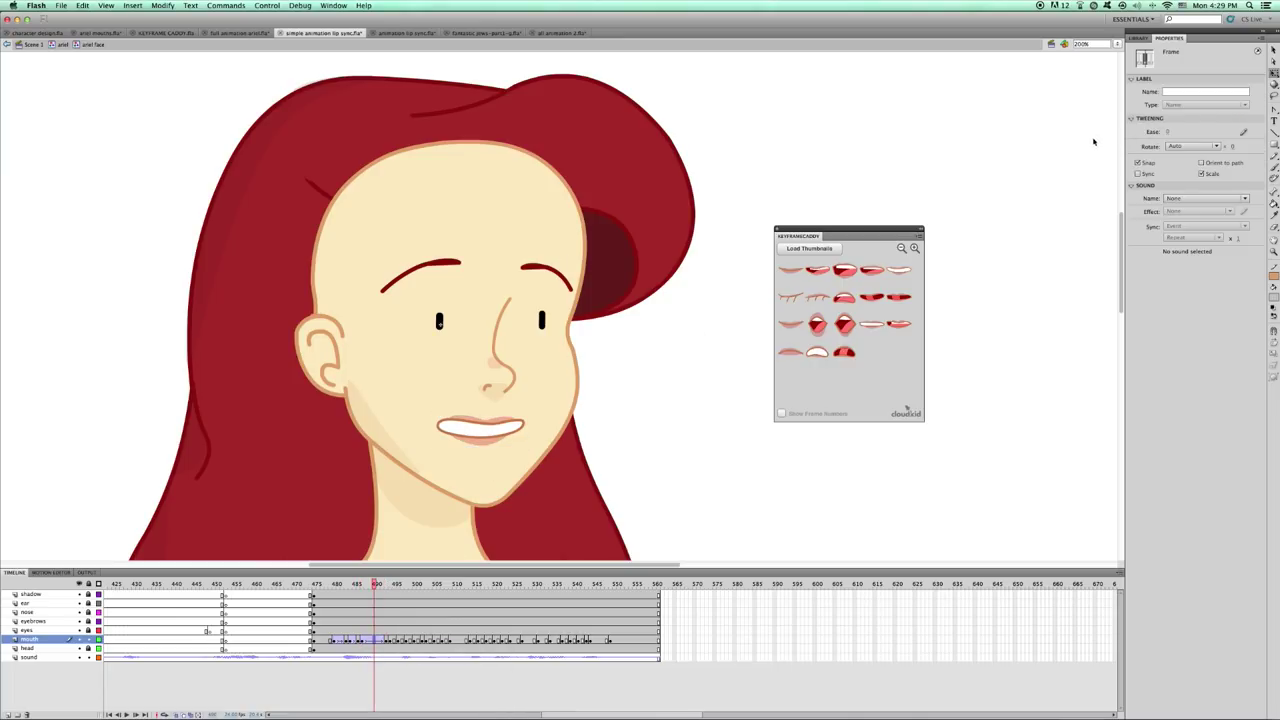
{"action": "left_click", "coordinate": [1166, 133]}
{"action": "type", "text": "100"}
{"action": "key", "text": "Return"}
Play back the tweened mouths repeatedly from about frame 477 to check the lip sync.
{"action": "left_click", "coordinate": [327, 584]}
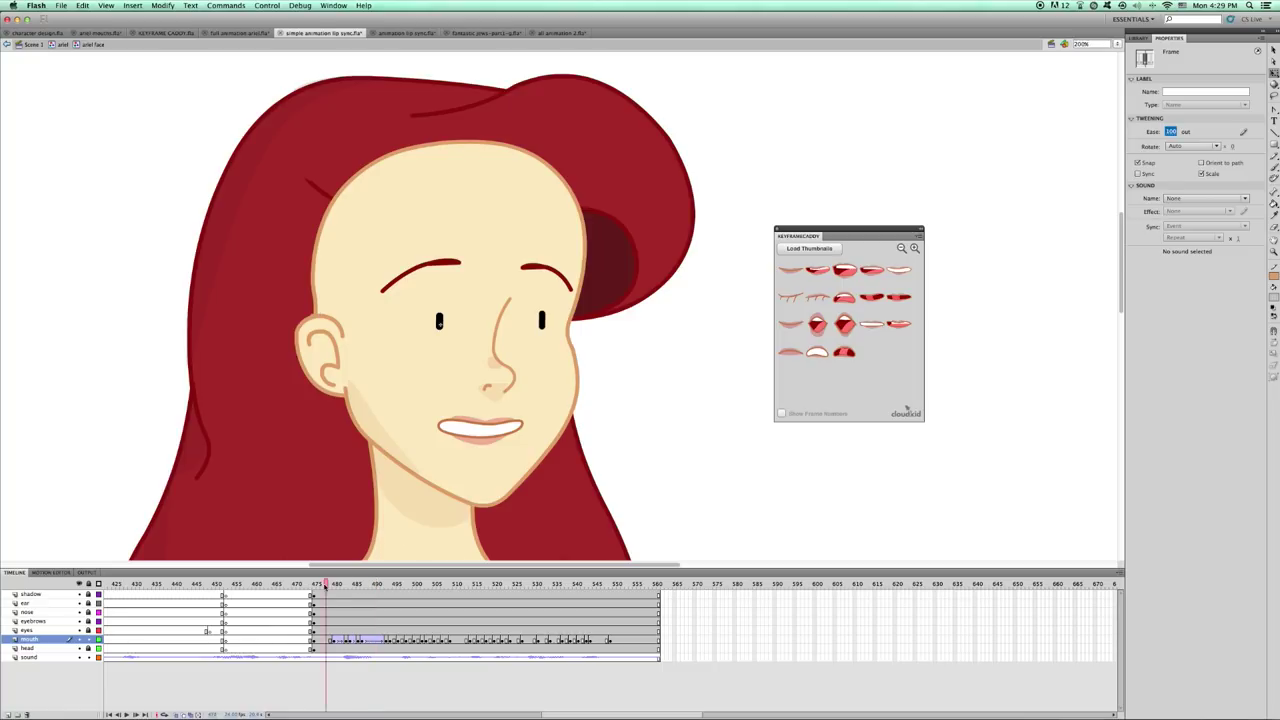
{"action": "key", "text": "Return"}
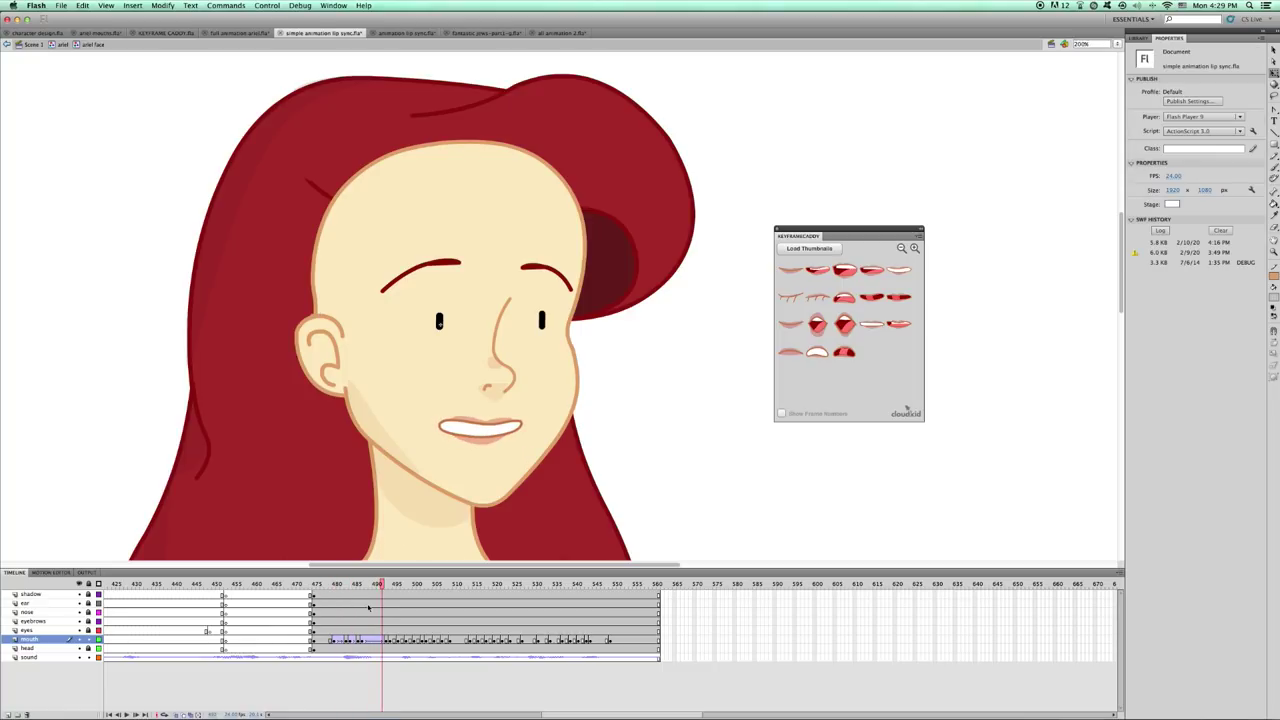
{"action": "key", "text": "Return"}
{"action": "left_click", "coordinate": [326, 585]}
{"action": "key", "text": "Return"}
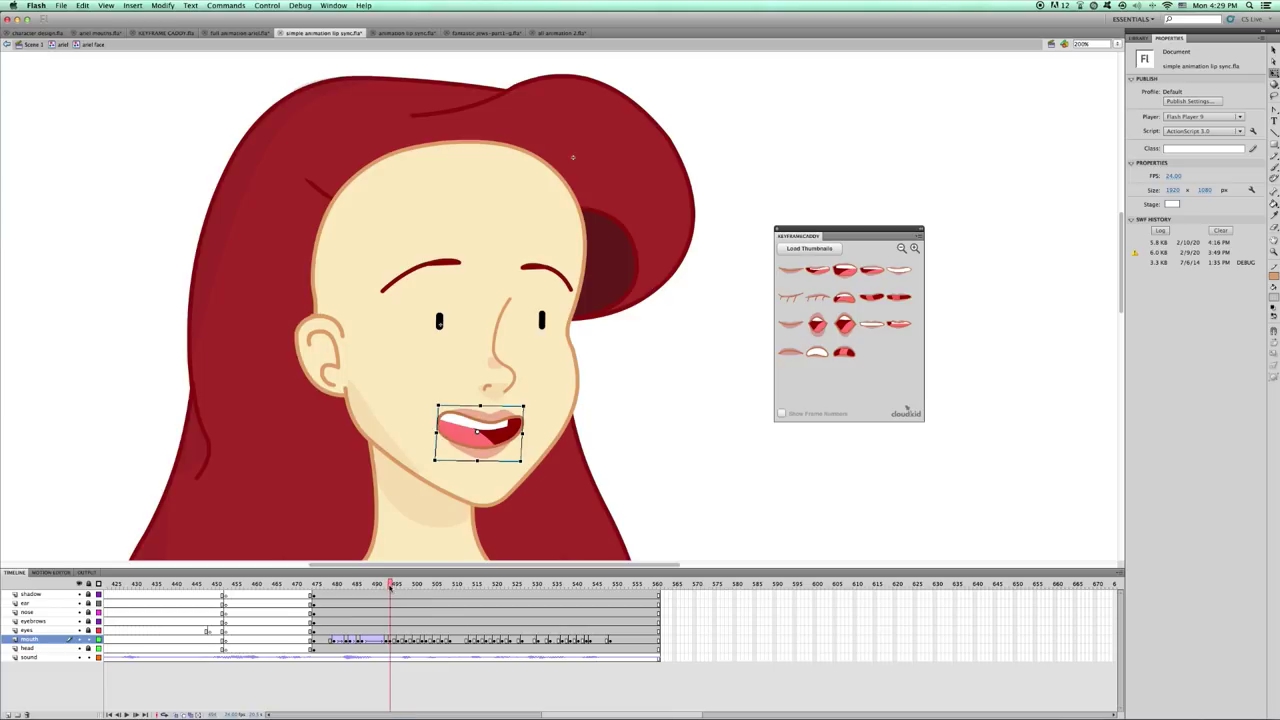
{"action": "key", "text": "Return"}
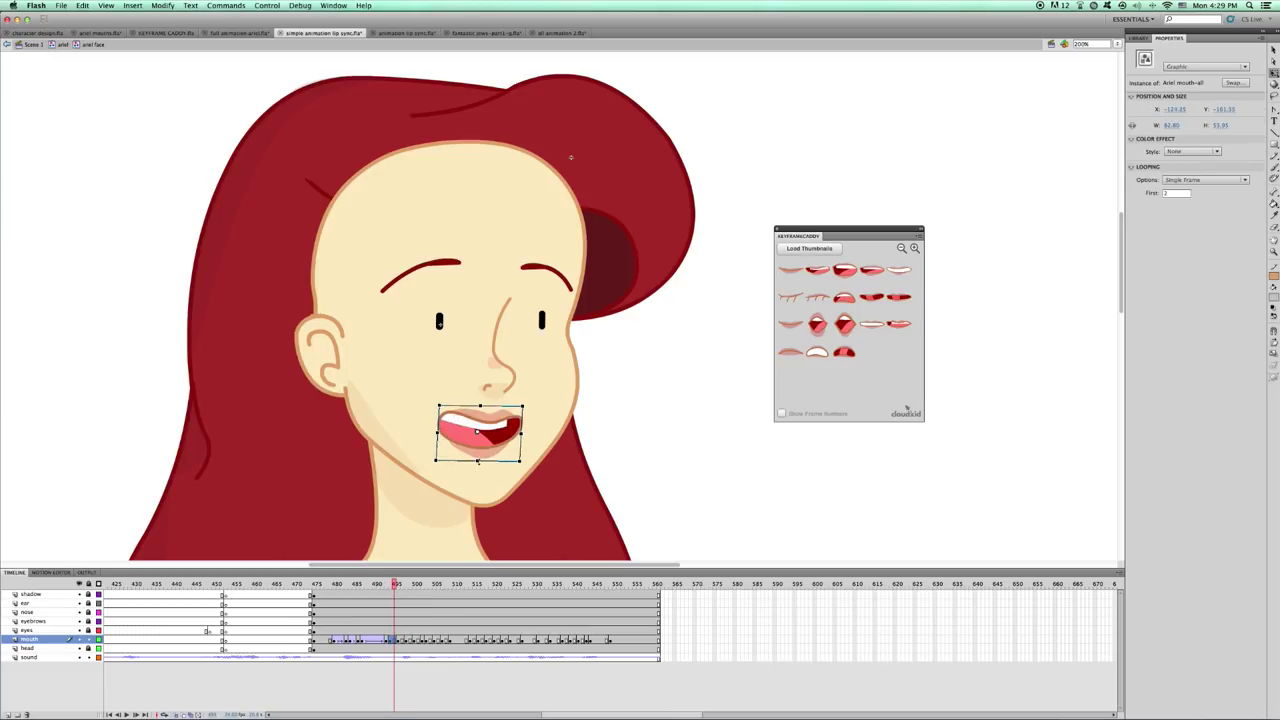
{"action": "left_click_drag", "start_coordinate": [478, 462], "coordinate": [495, 452]}
{"action": "key", "text": "super+z"}
{"action": "key", "text": "super+z"}
Add a mouth keyframe around frame 495 and play the sequence back from about frame 490.
{"action": "left_click", "coordinate": [396, 640]}
{"action": "key", "text": "F6"}
{"action": "left_click", "coordinate": [376, 583]}
{"action": "key", "text": "Return"}
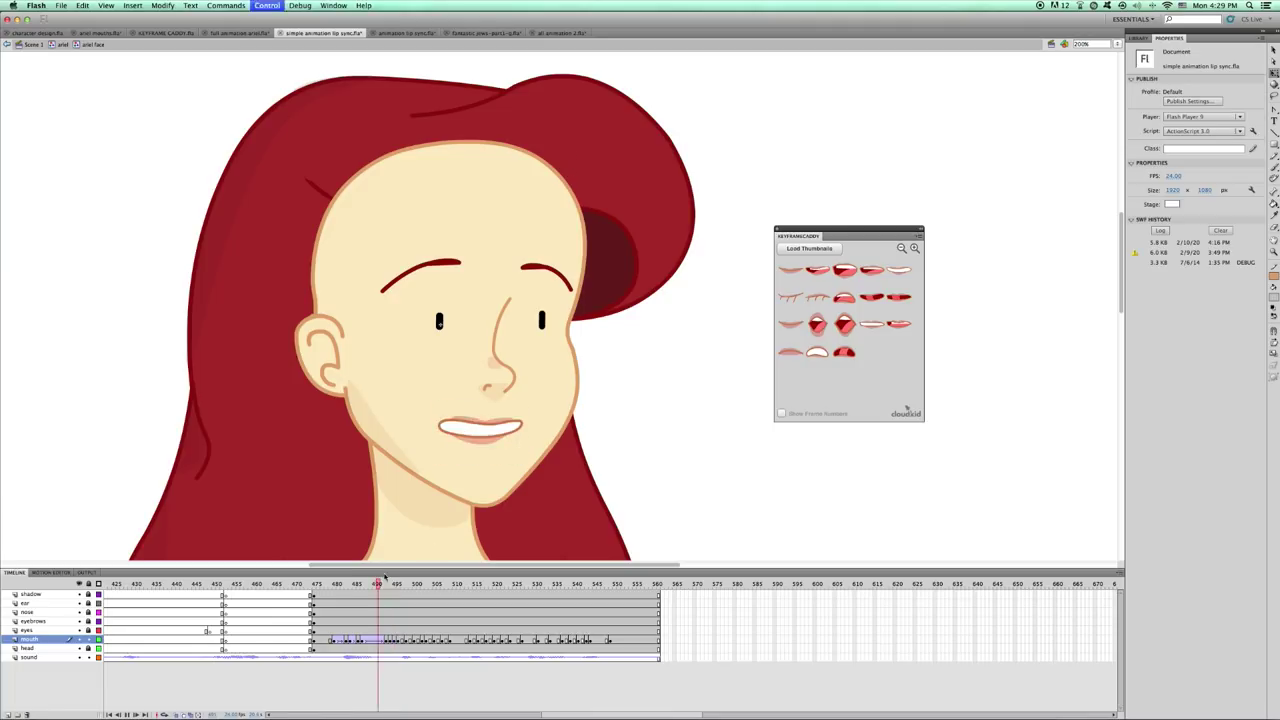
{"action": "key", "text": "Return"}
Create a classic tween on the open mouth's span around frame 500, adjust its easing, and play the result.
{"action": "left_click_drag", "start_coordinate": [385, 583], "coordinate": [418, 583]}
{"action": "right_click", "coordinate": [418, 639]}
{"action": "left_click", "coordinate": [432, 665]}
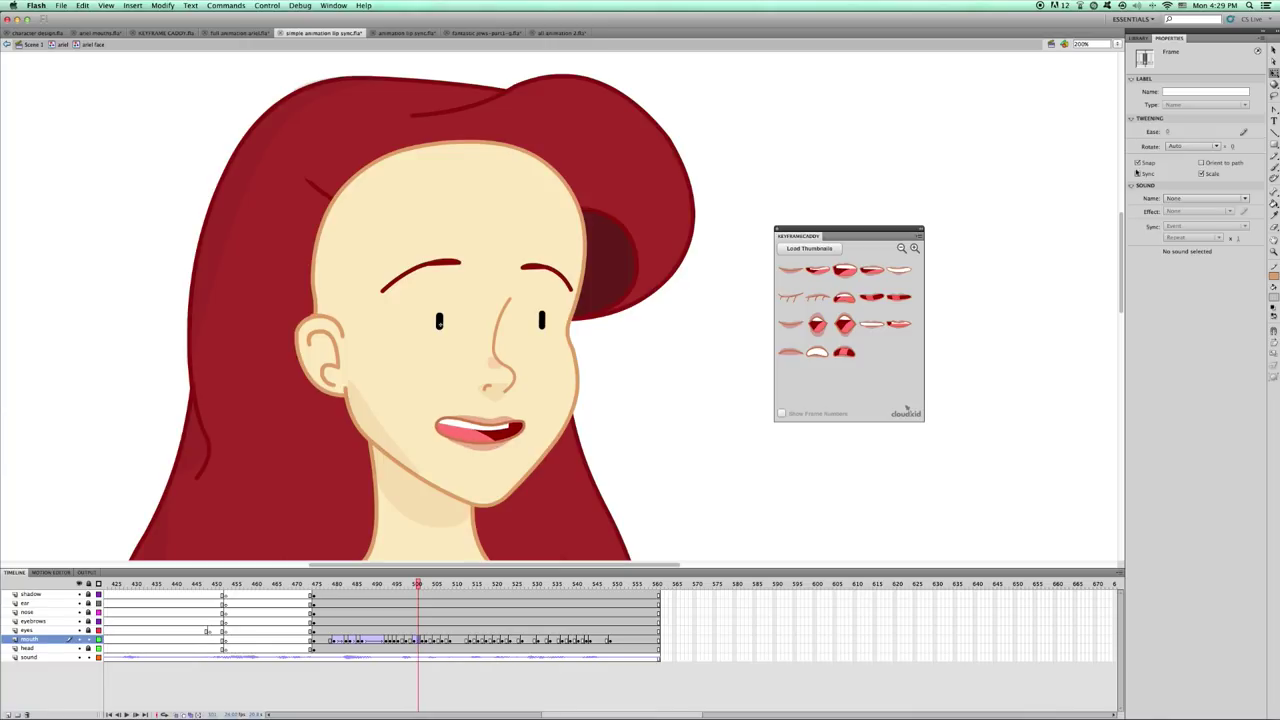
{"action": "left_click_drag", "start_coordinate": [1167, 131], "coordinate": [1221, 173]}
{"action": "key", "text": "Return"}
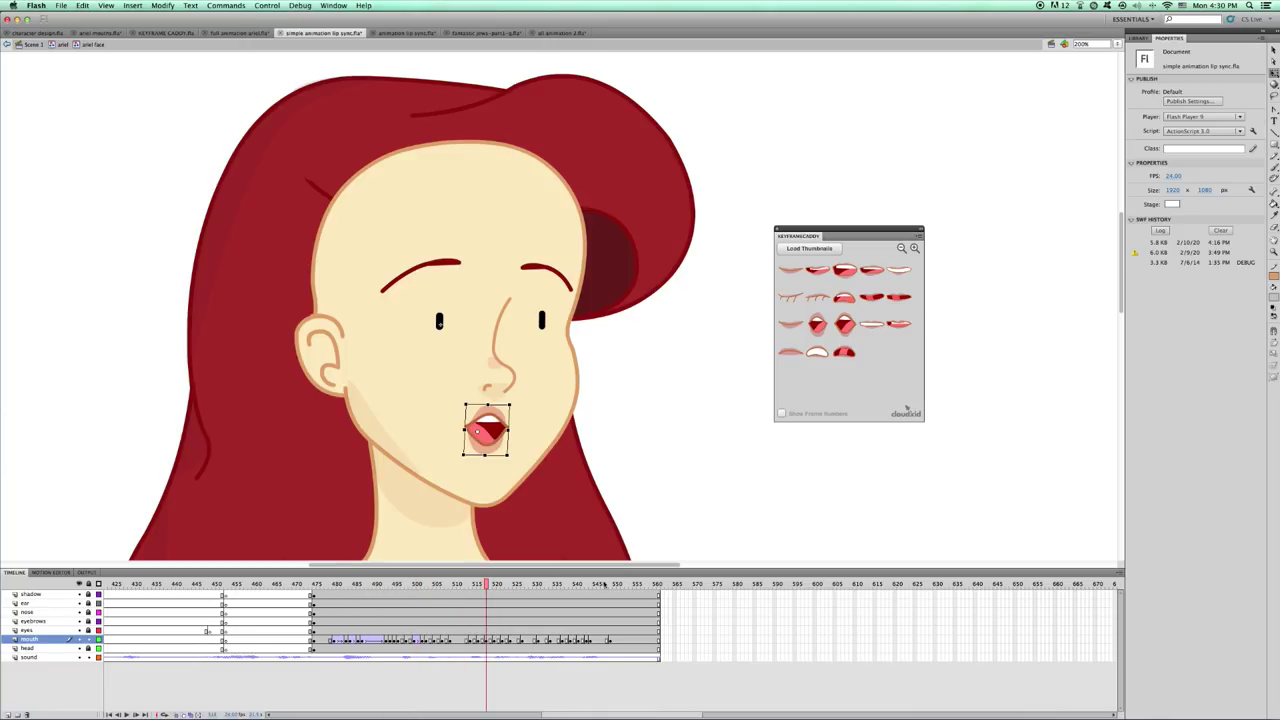
Switch to fantastic jews-part1-g.fla and open the Newt features symbol nested inside Newt's head.
{"action": "left_click", "coordinate": [407, 34]}
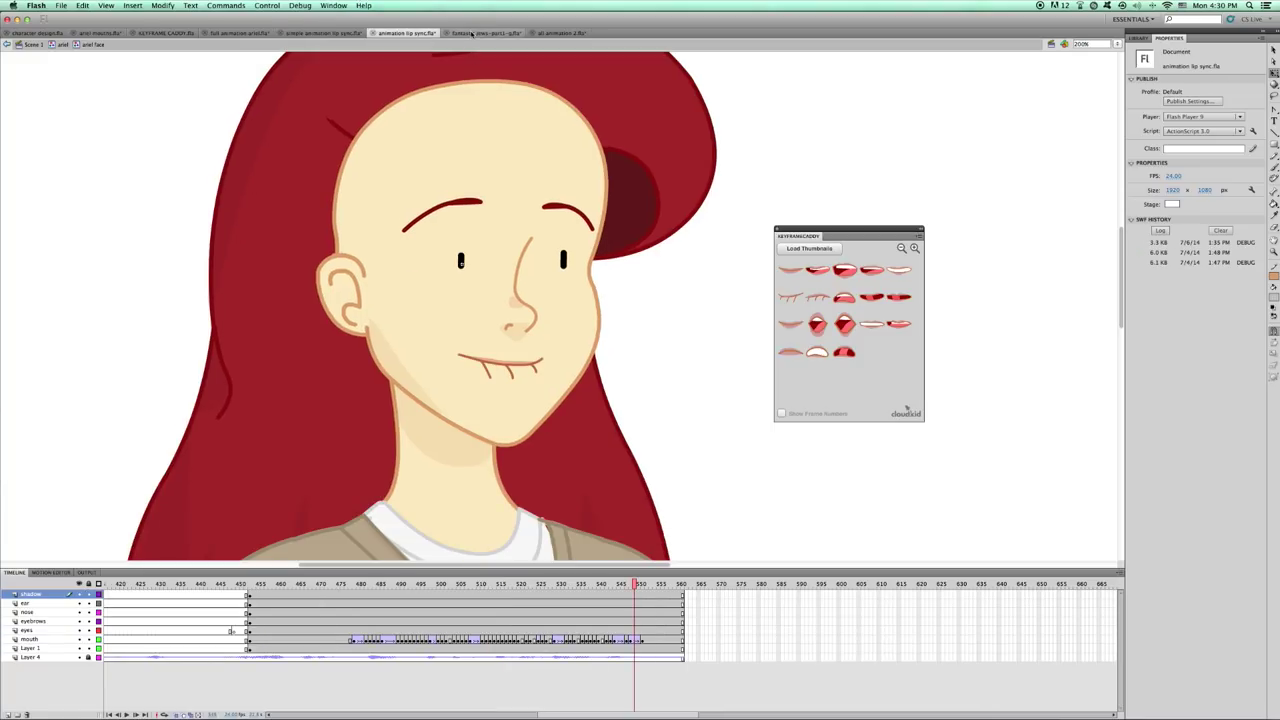
{"action": "left_click", "coordinate": [472, 34]}
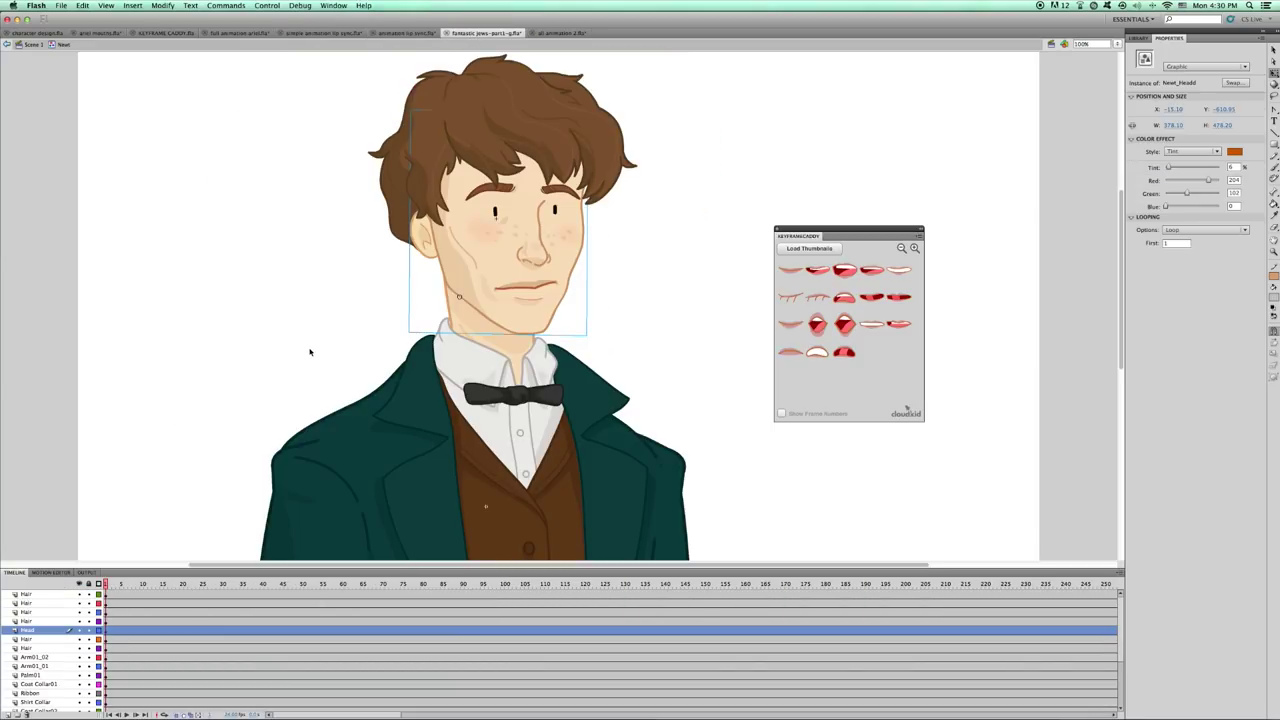
{"action": "left_click", "coordinate": [318, 356]}
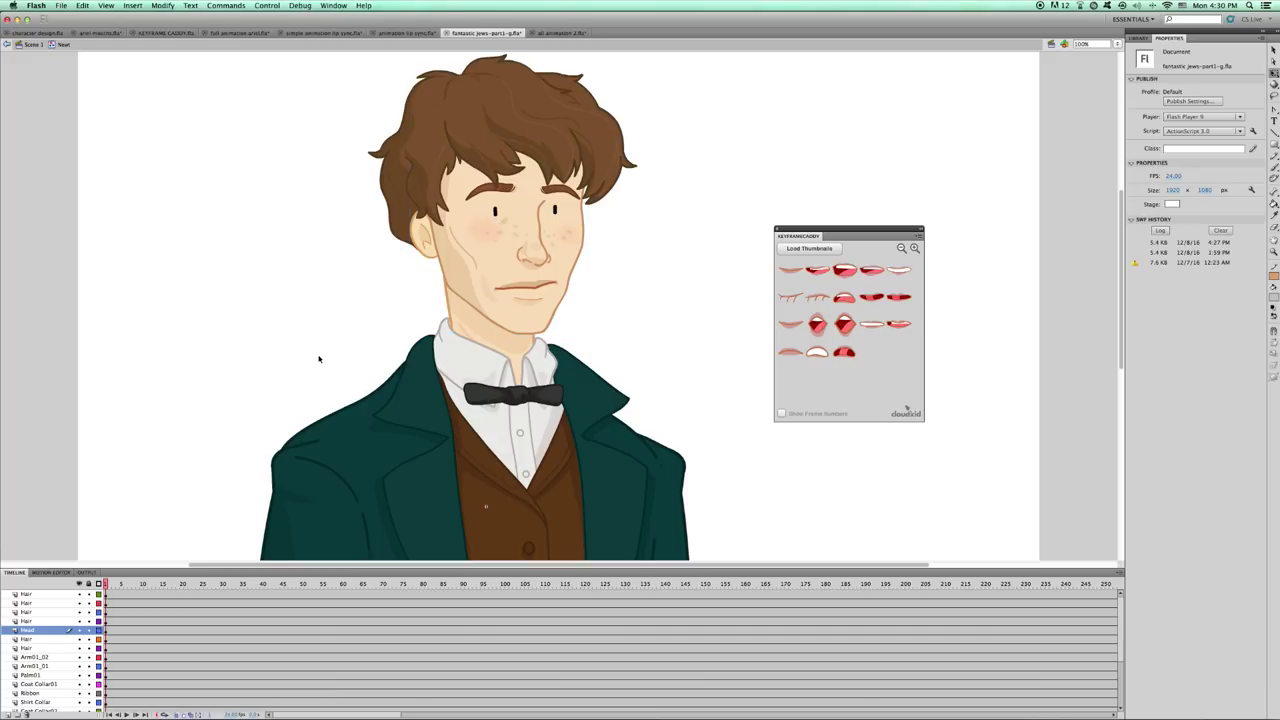
{"action": "left_click", "coordinate": [490, 298]}
{"action": "double_click", "coordinate": [525, 291]}
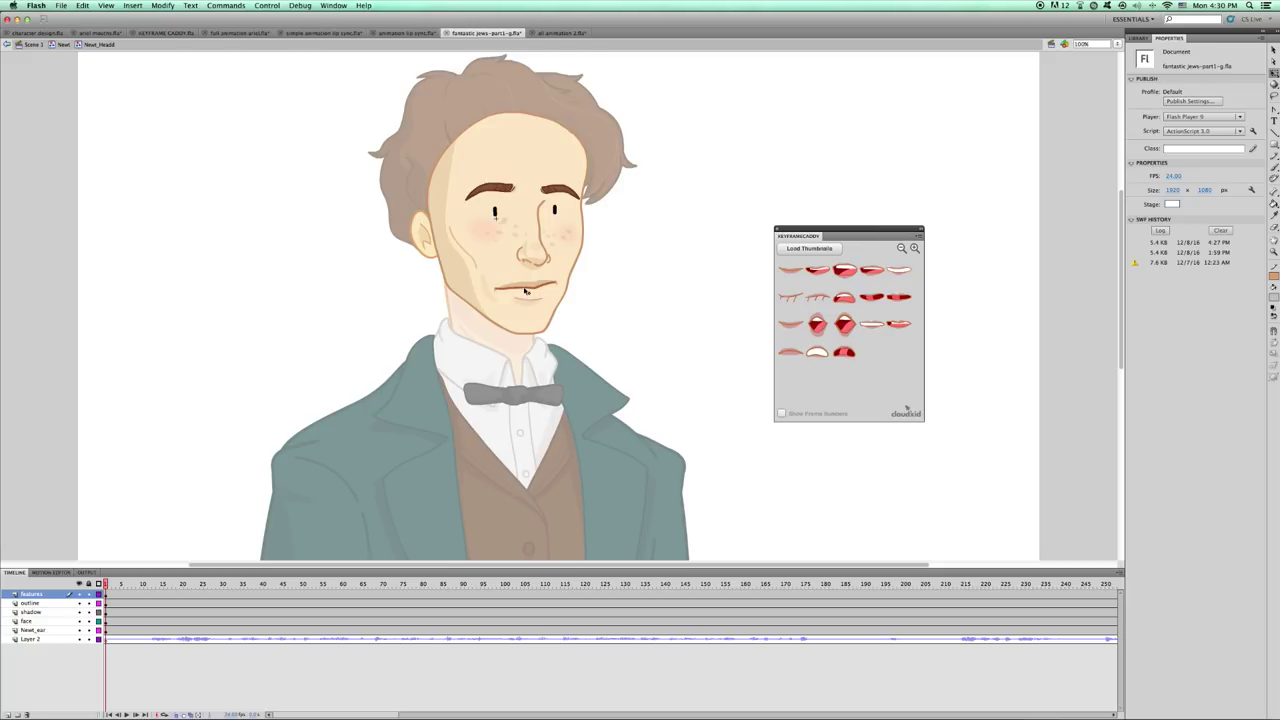
{"action": "left_click", "coordinate": [527, 301]}
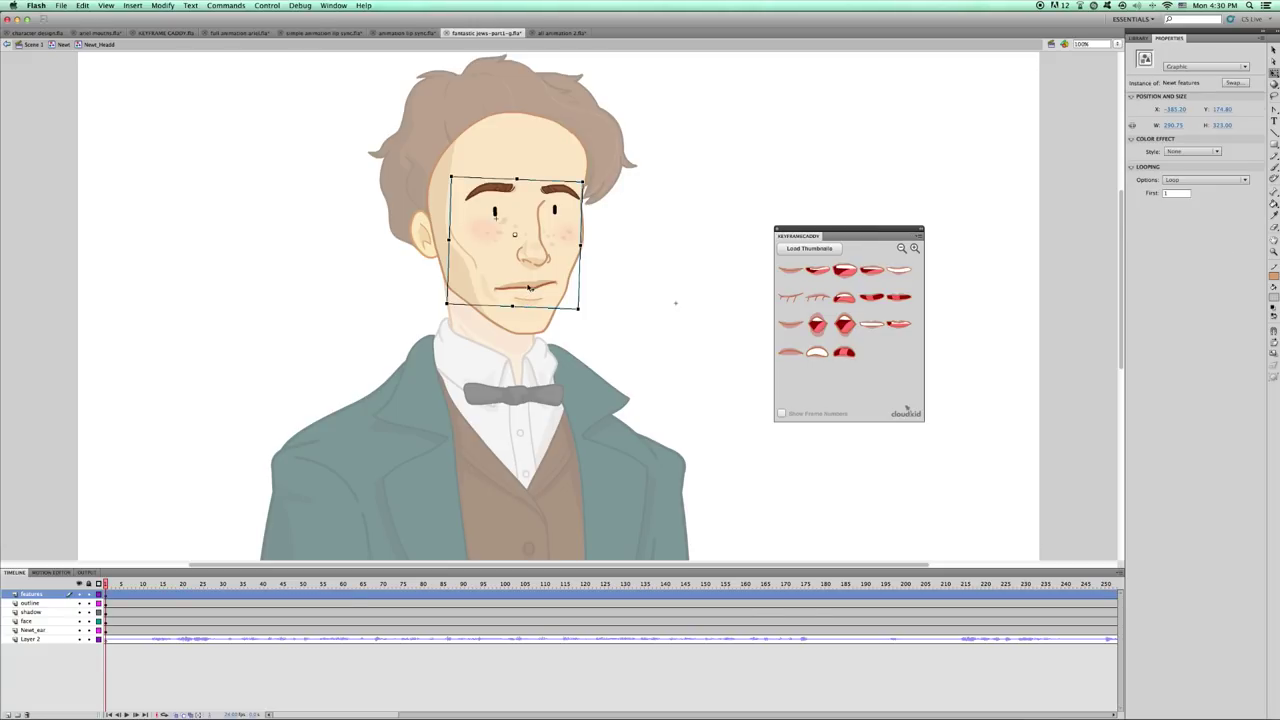
{"action": "double_click", "coordinate": [529, 290]}
Inspect the separate mouth, side wrinkle and chin instances on Newt's face.
{"action": "left_click", "coordinate": [530, 288]}
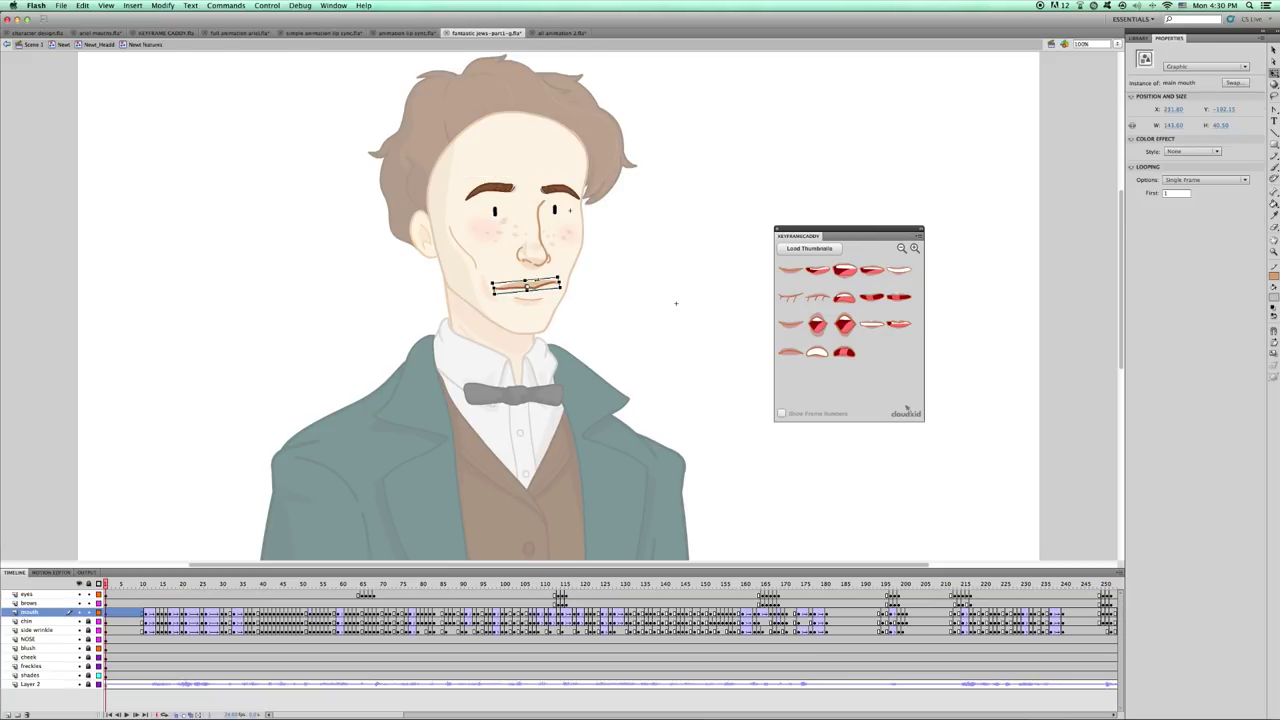
{"action": "left_click", "coordinate": [489, 290]}
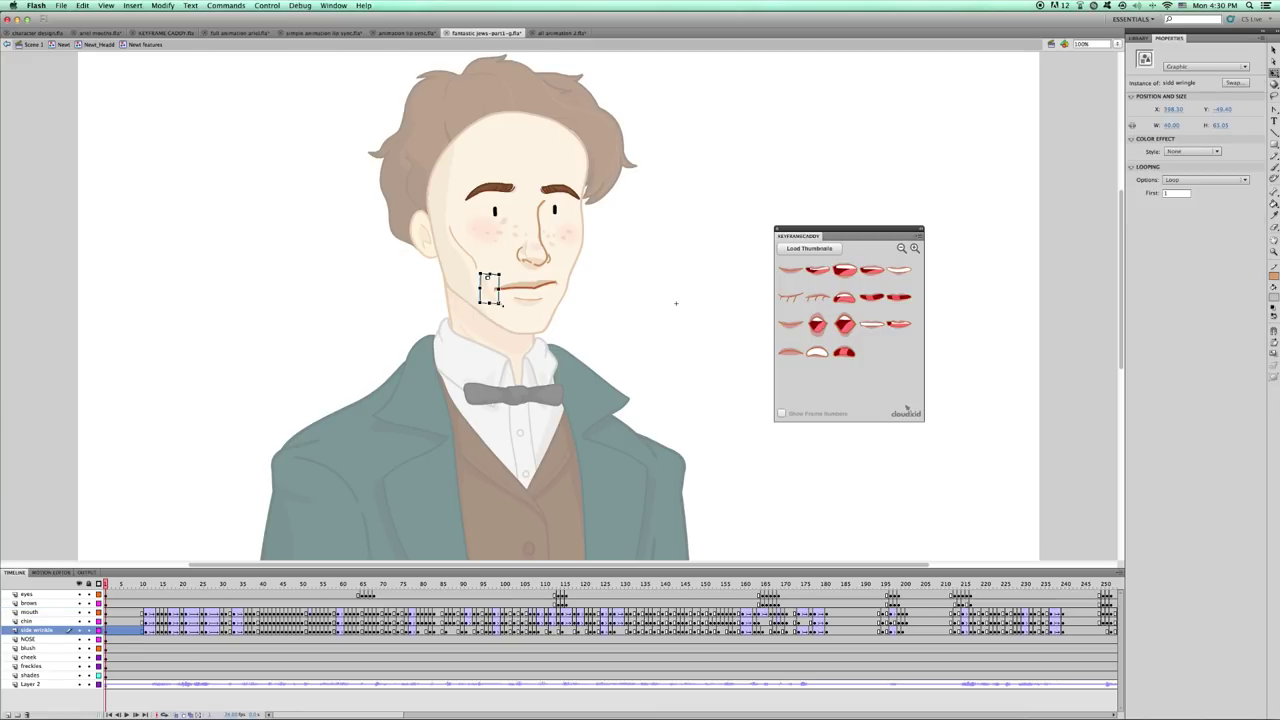
{"action": "left_click", "coordinate": [535, 305]}
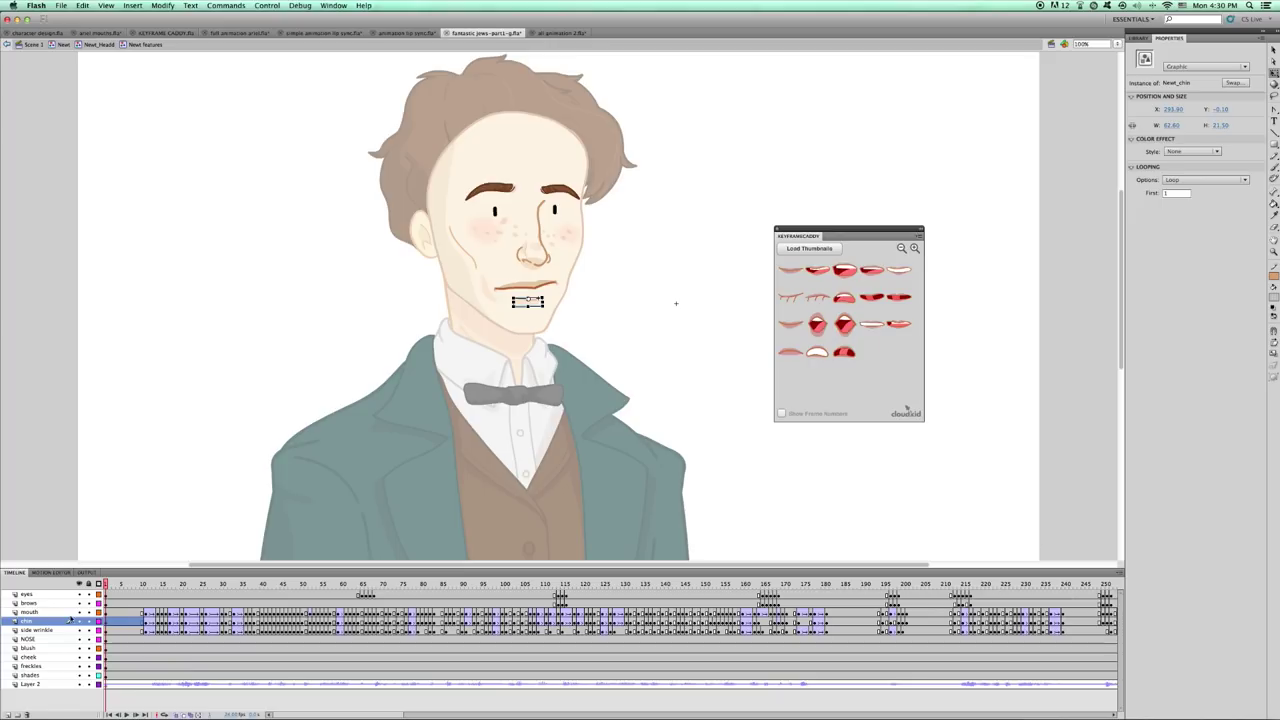
Deselect the chin and play Newt's lip sync animation.
{"action": "key", "text": "Escape"}
{"action": "key", "text": "Return"}
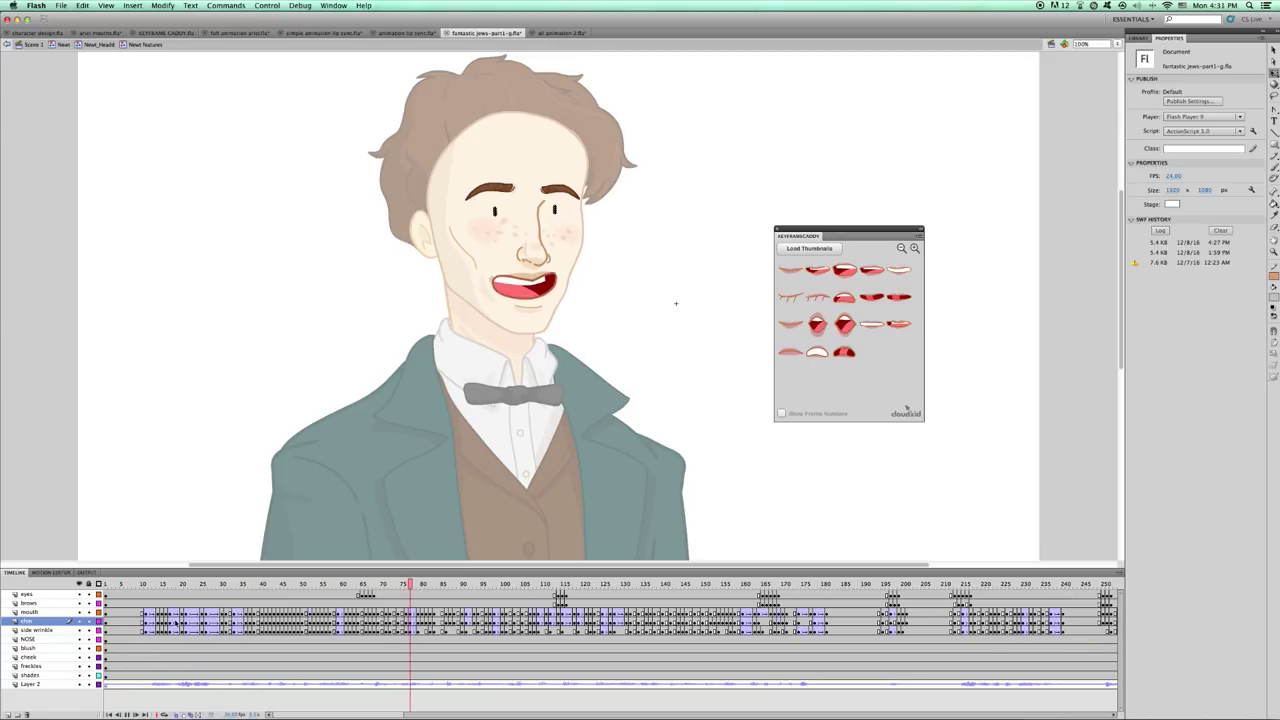
{"action": "key", "text": "Return"}
Hide every facial feature layer except the chin and play its movement from about frame 9.
{"action": "left_click", "coordinate": [140, 584]}
{"action": "left_click_drag", "start_coordinate": [78, 594], "coordinate": [79, 676]}
{"action": "left_click", "coordinate": [79, 621]}
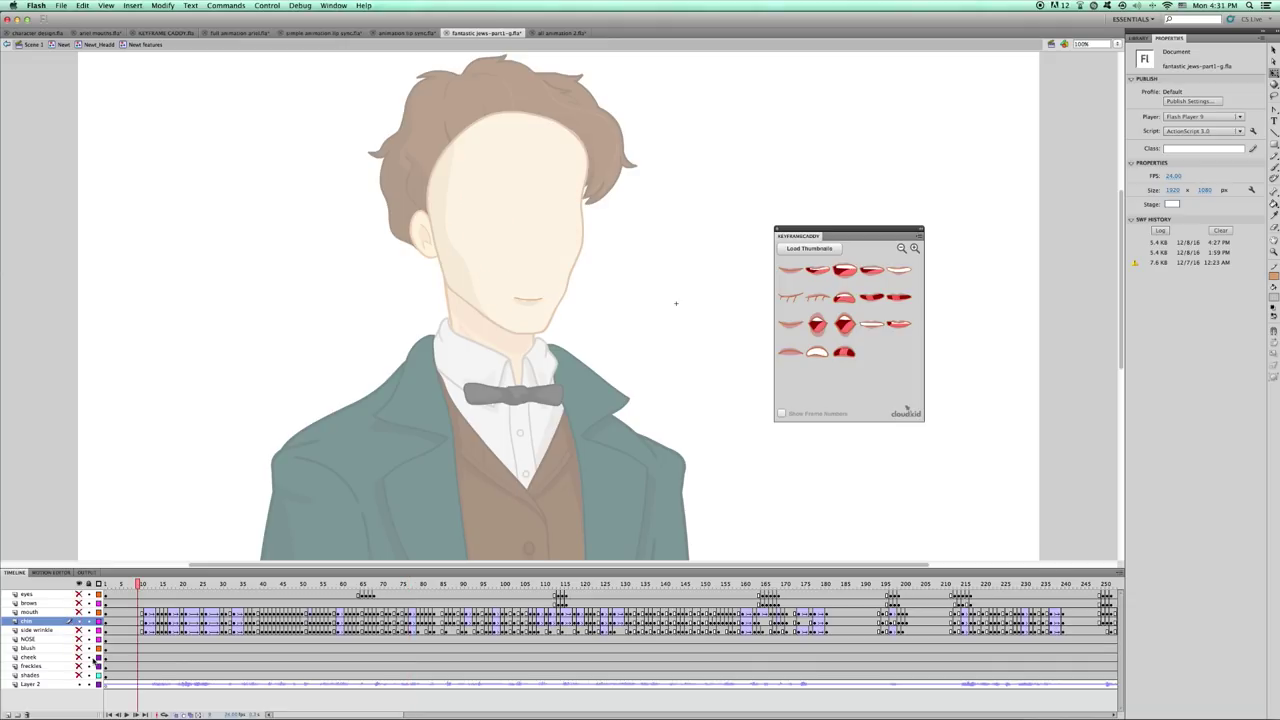
{"action": "key", "text": "Return"}
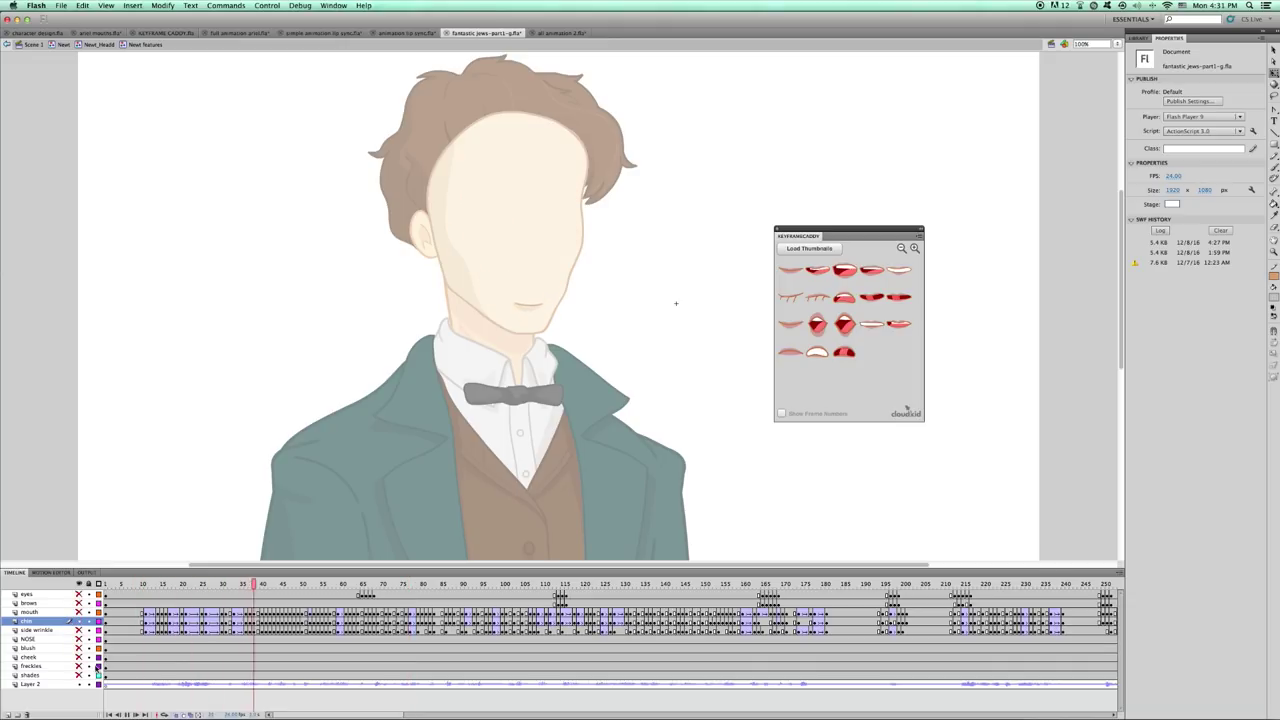
Play the animation from about frame 10 with only the chin and side wrinkle visible, and show all feature layers again.
{"action": "left_click", "coordinate": [142, 584]}
{"action": "left_click_drag", "start_coordinate": [79, 594], "coordinate": [82, 674]}
{"action": "left_click_drag", "start_coordinate": [79, 594], "coordinate": [80, 612]}
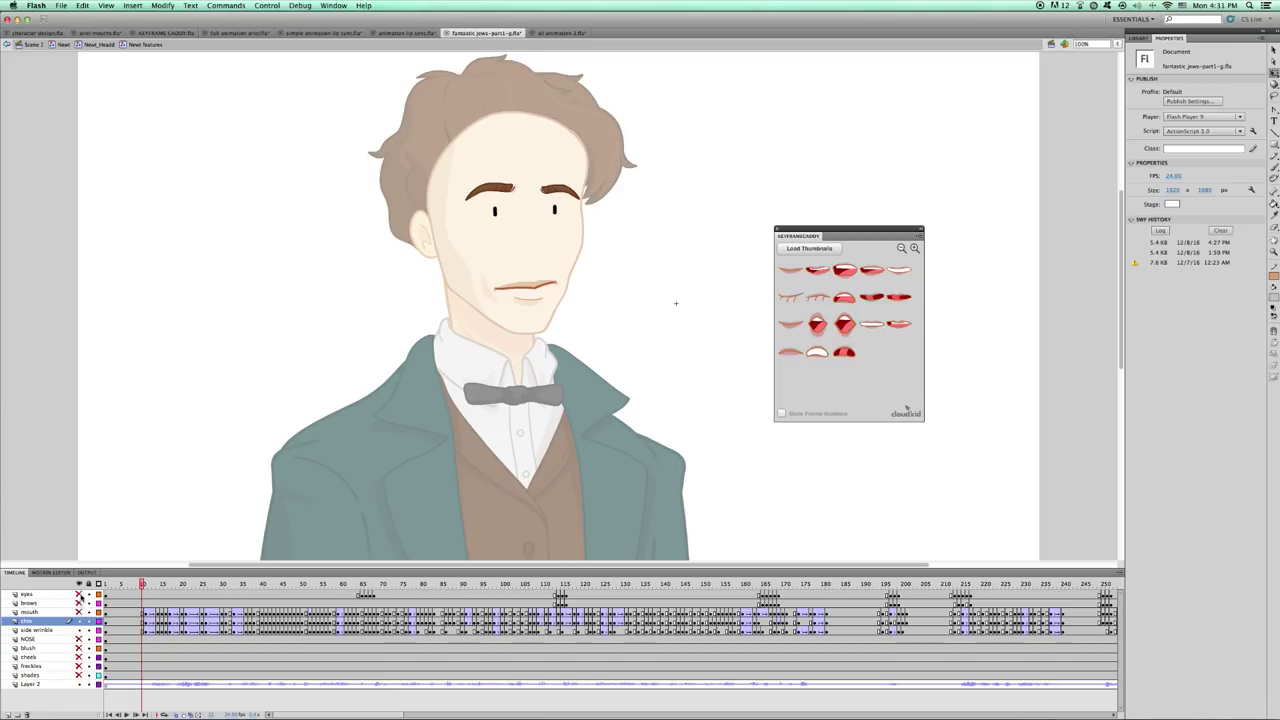
{"action": "key", "text": "Return"}
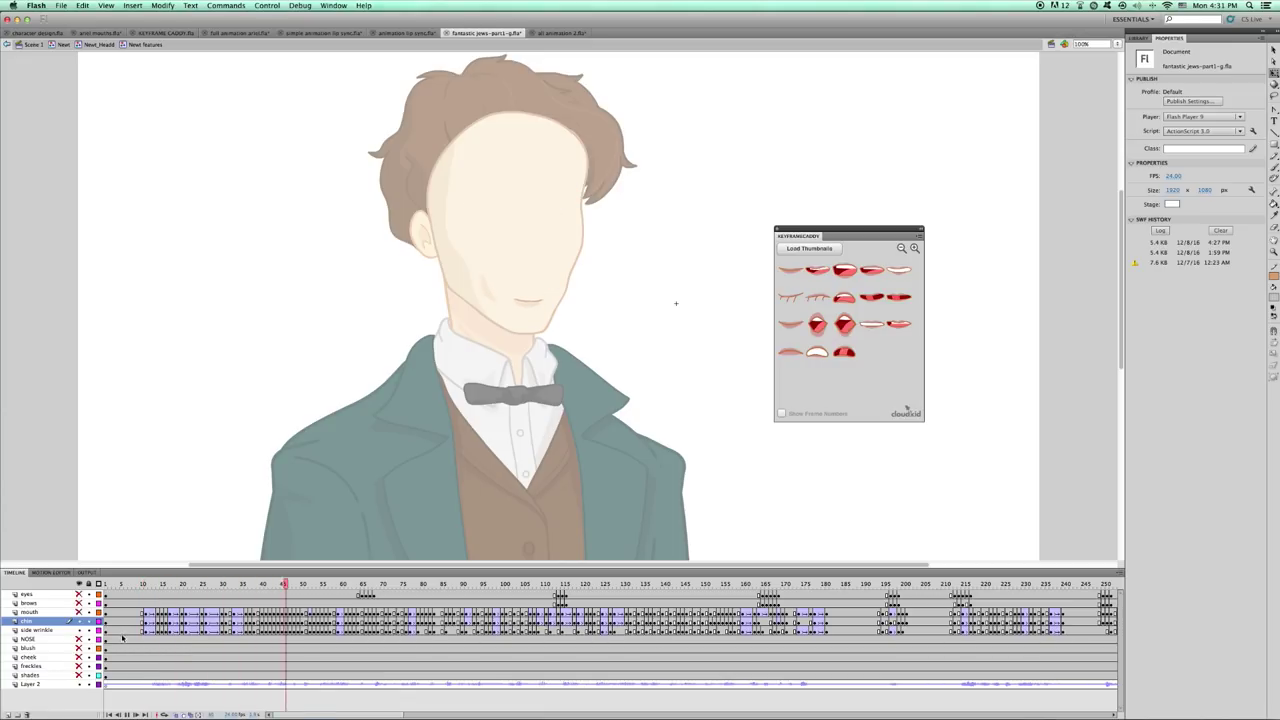
{"action": "left_click_drag", "start_coordinate": [79, 595], "coordinate": [80, 677]}
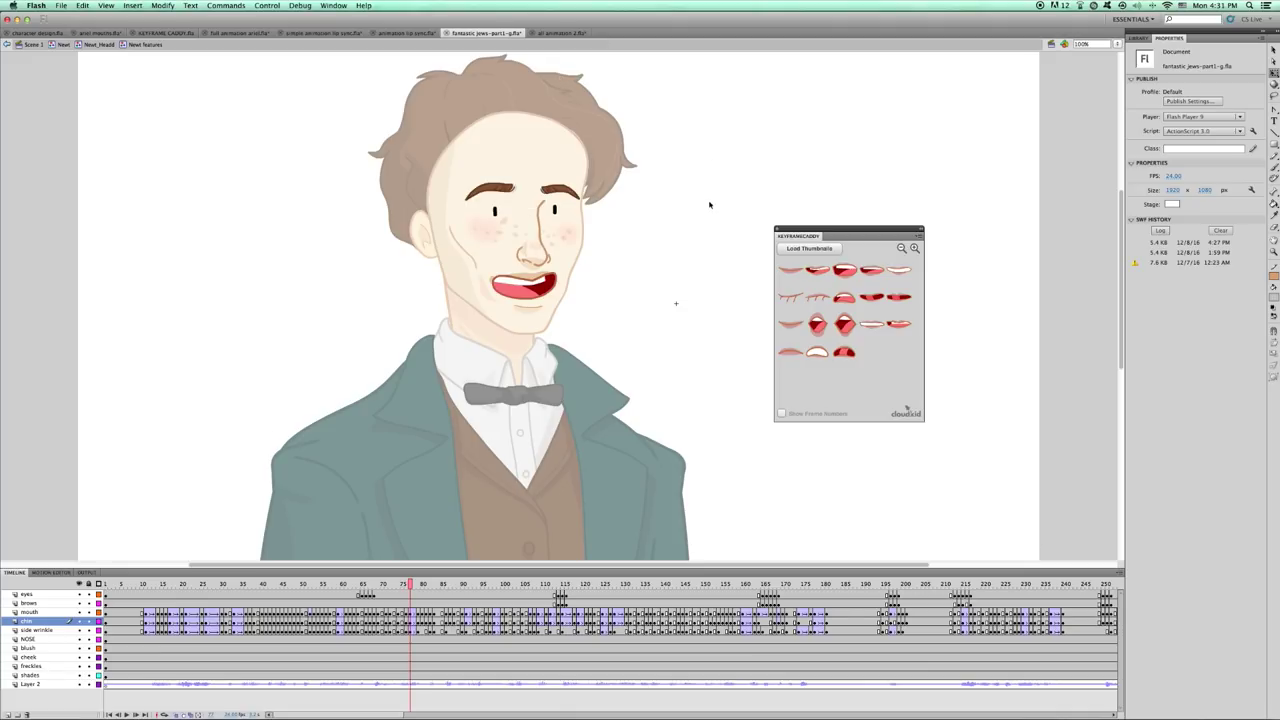
Switch to all animation 2.fla and play Tony's lip sync from about frame 164.
{"action": "left_click", "coordinate": [555, 34]}
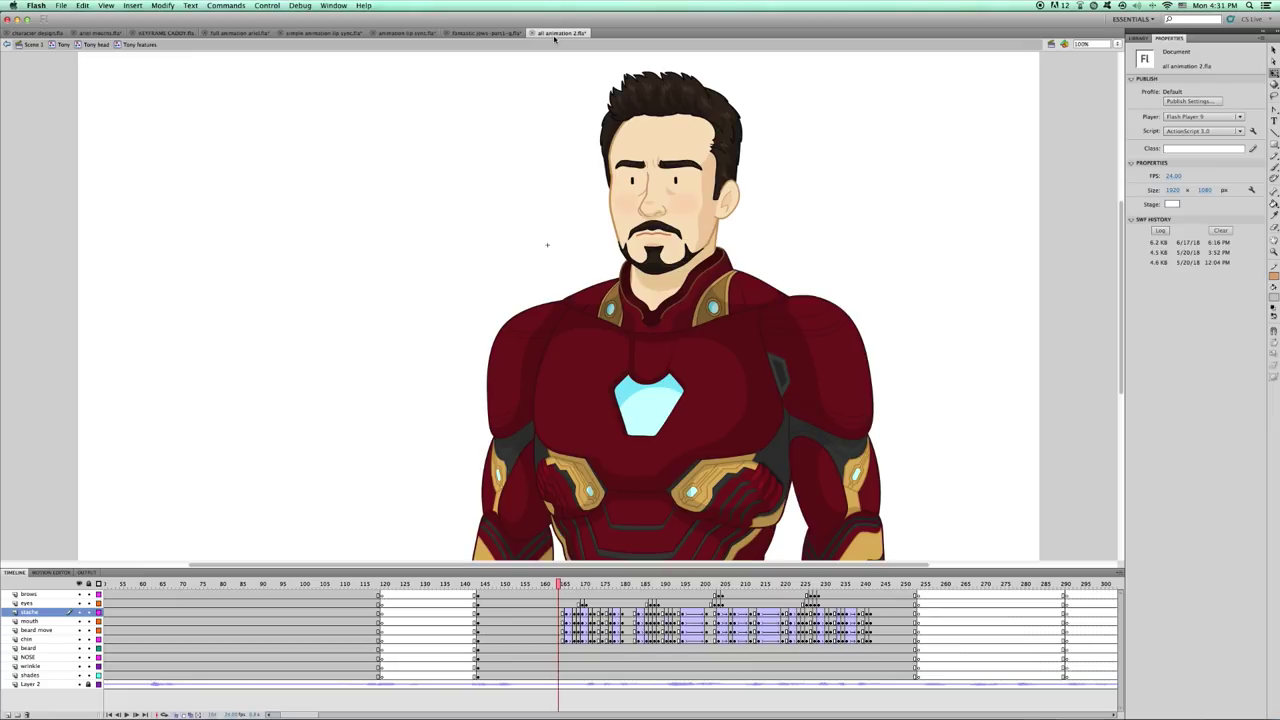
{"action": "key", "text": "Return"}
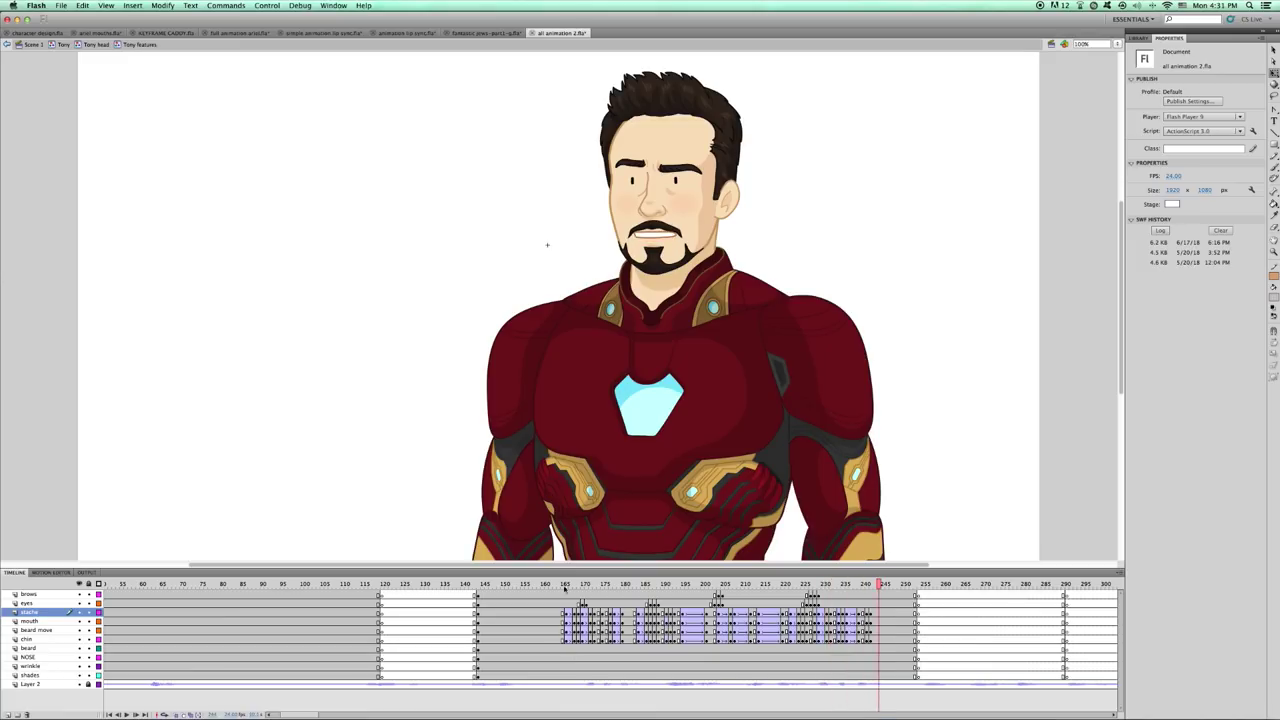
{"action": "left_click", "coordinate": [556, 585]}
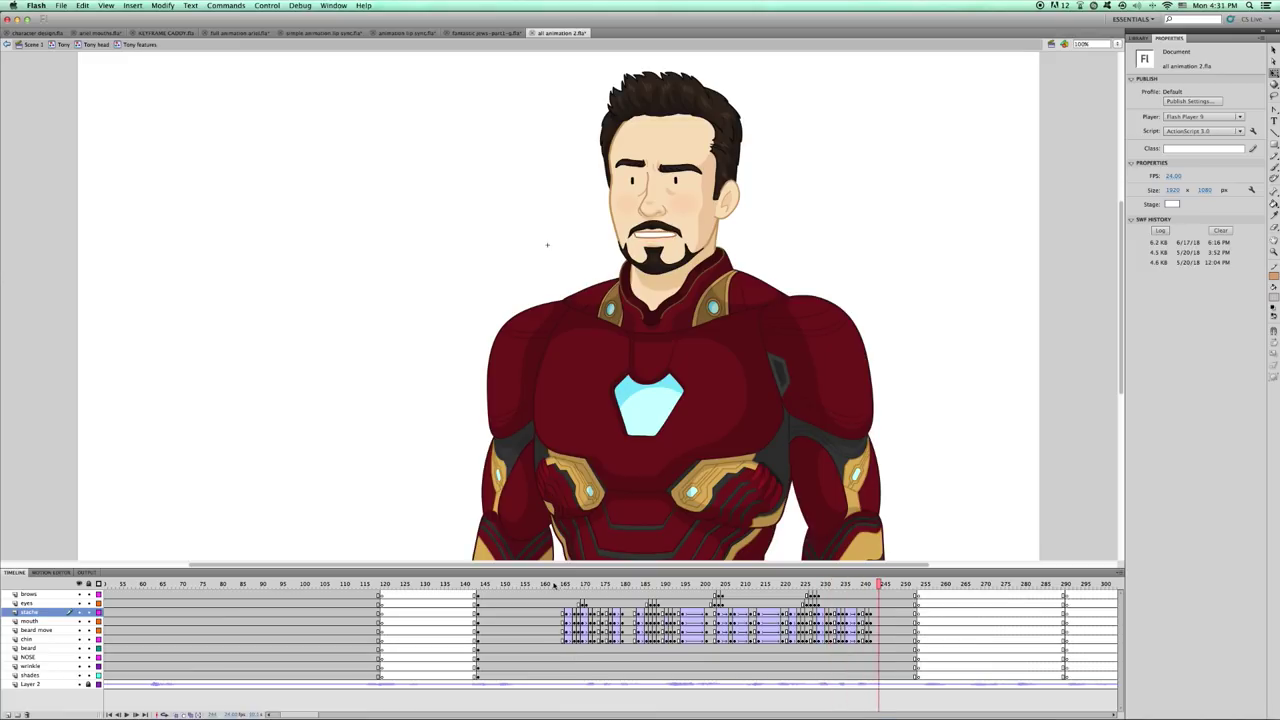
Move the lip stache and moustache pieces off Tony's face and undo the moves.
{"action": "left_click", "coordinate": [657, 255]}
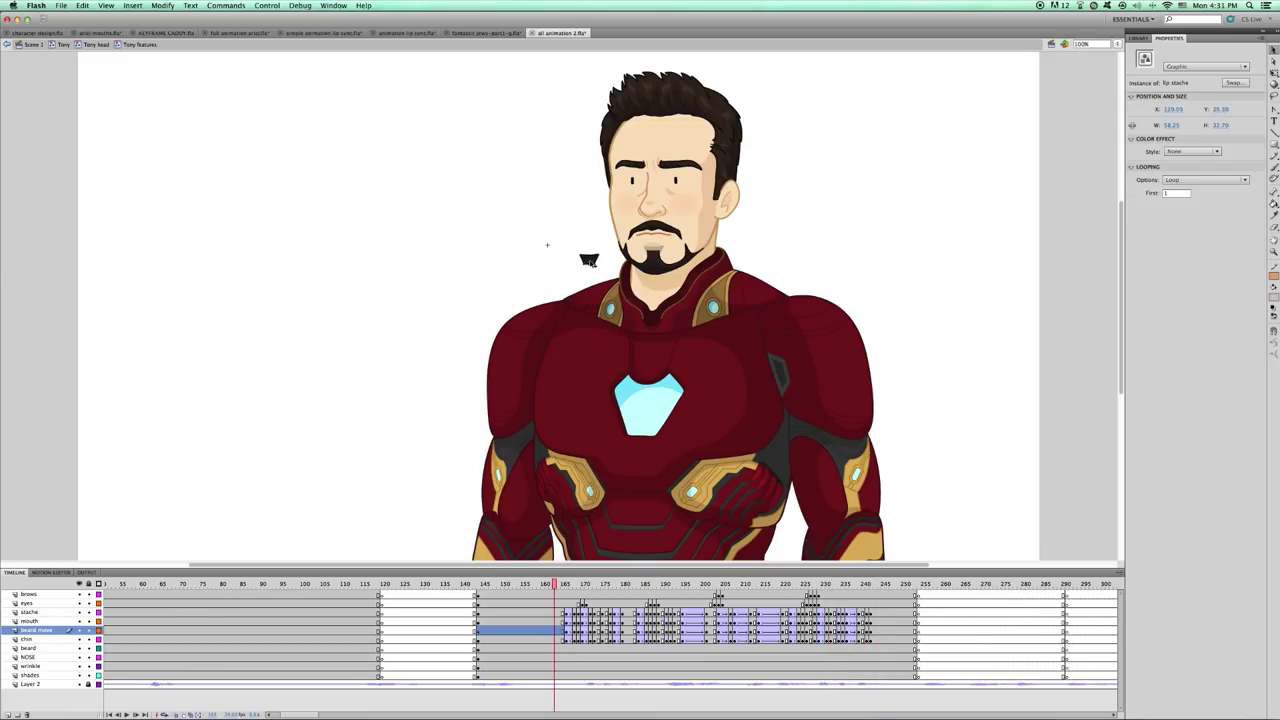
{"action": "left_click_drag", "start_coordinate": [662, 238], "coordinate": [590, 233]}
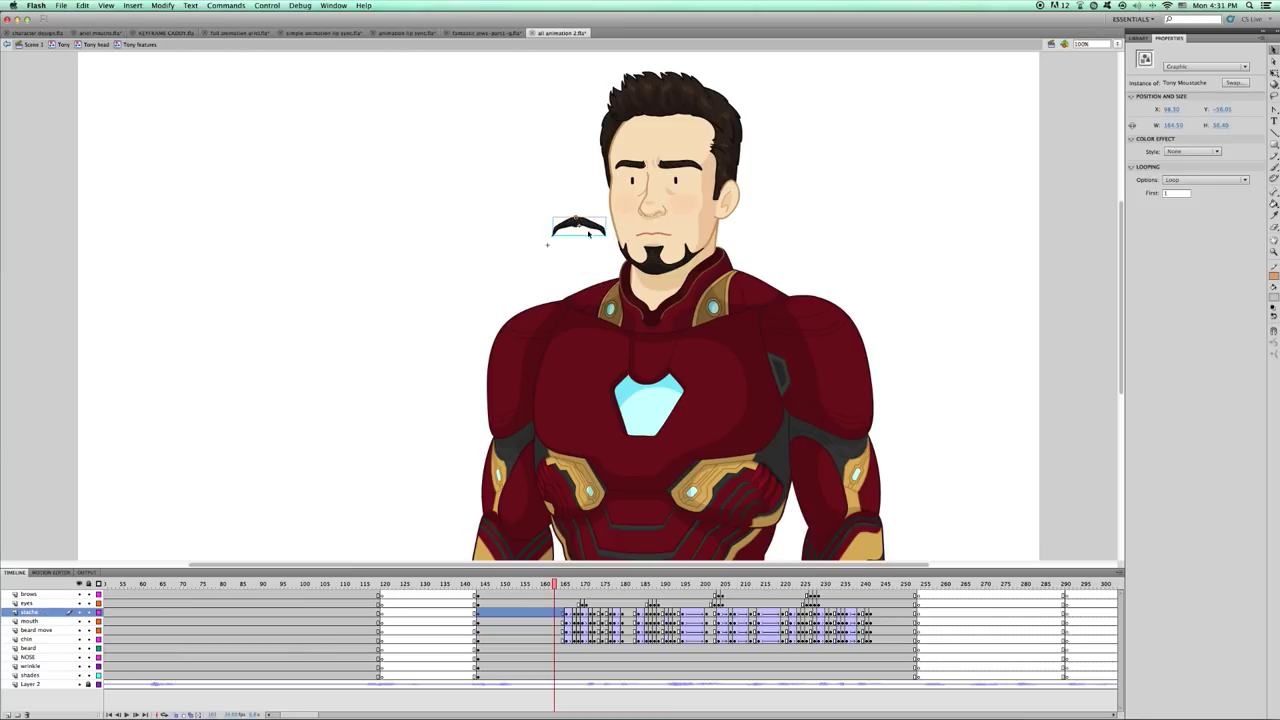
{"action": "key", "text": "ctrl+z"}
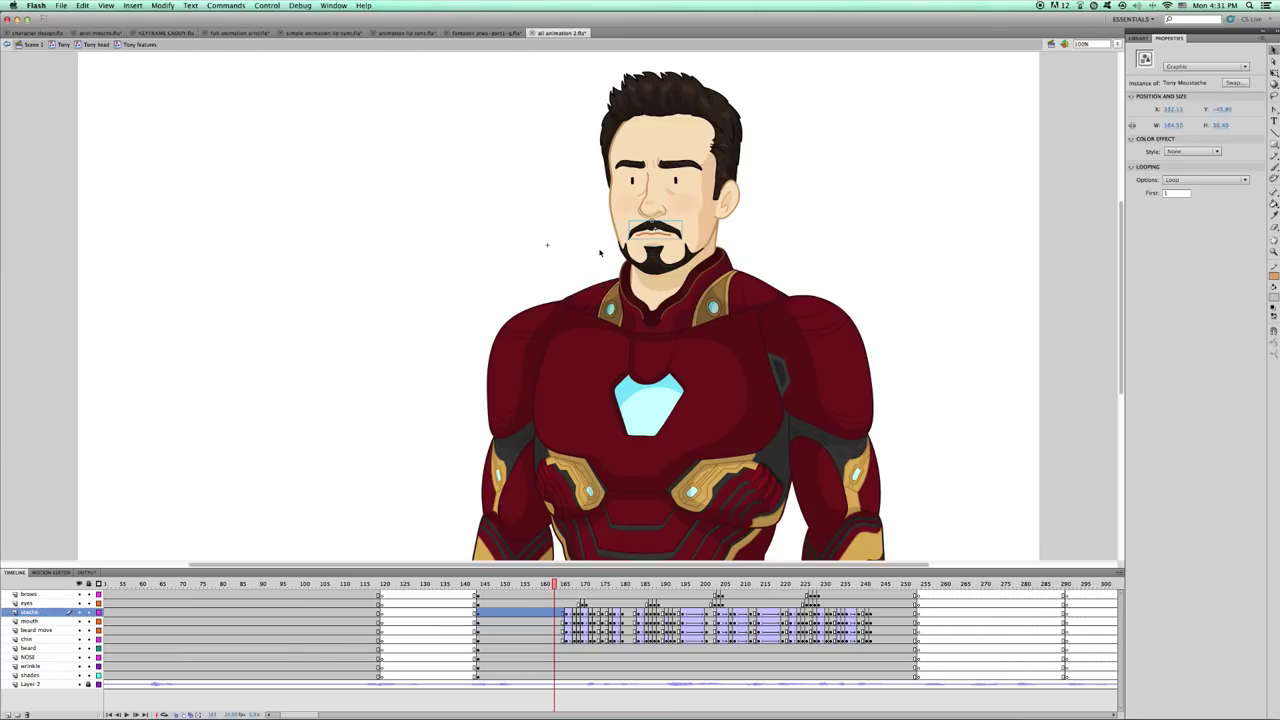
Hide Tony's feature layers except stache and play the moustache's movement.
{"action": "left_click_drag", "start_coordinate": [79, 594], "coordinate": [79, 675]}
{"action": "key", "text": "Return"}
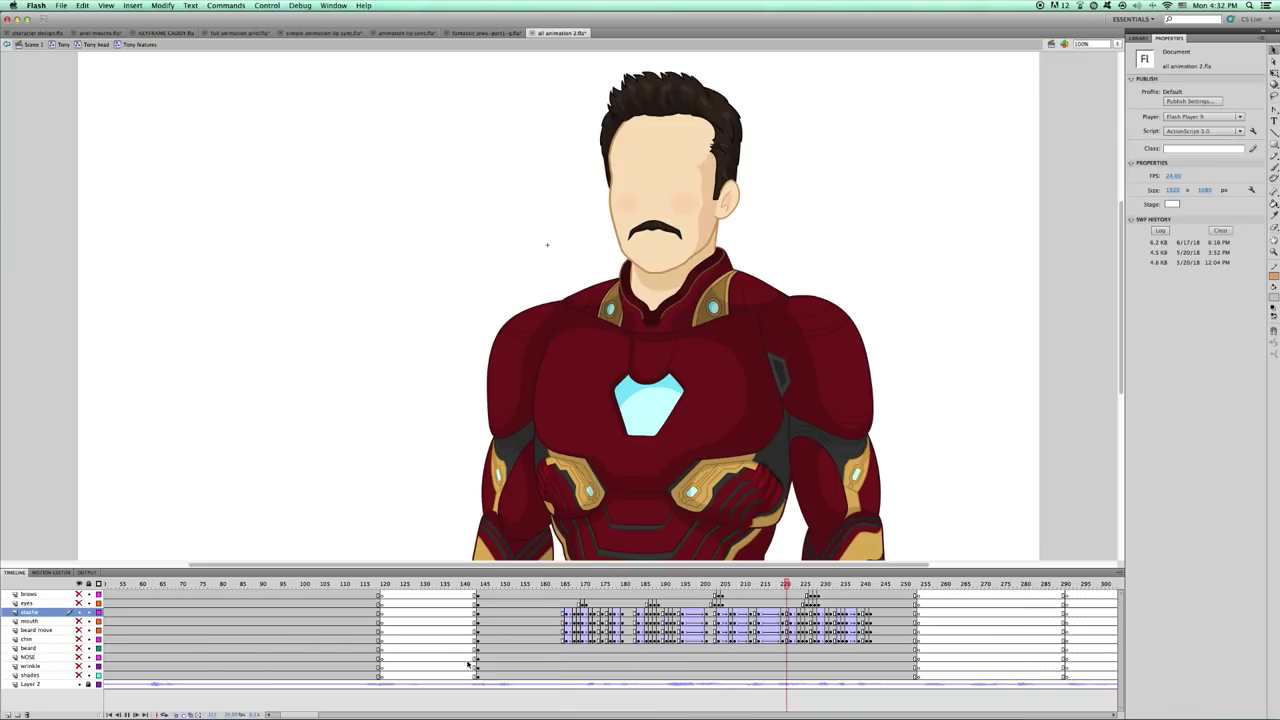
{"action": "left_click", "coordinate": [524, 613]}
Scrub through the moustache's movement from about frame 165 to 241 and show all of Tony's feature layers again.
{"action": "left_click", "coordinate": [566, 584]}
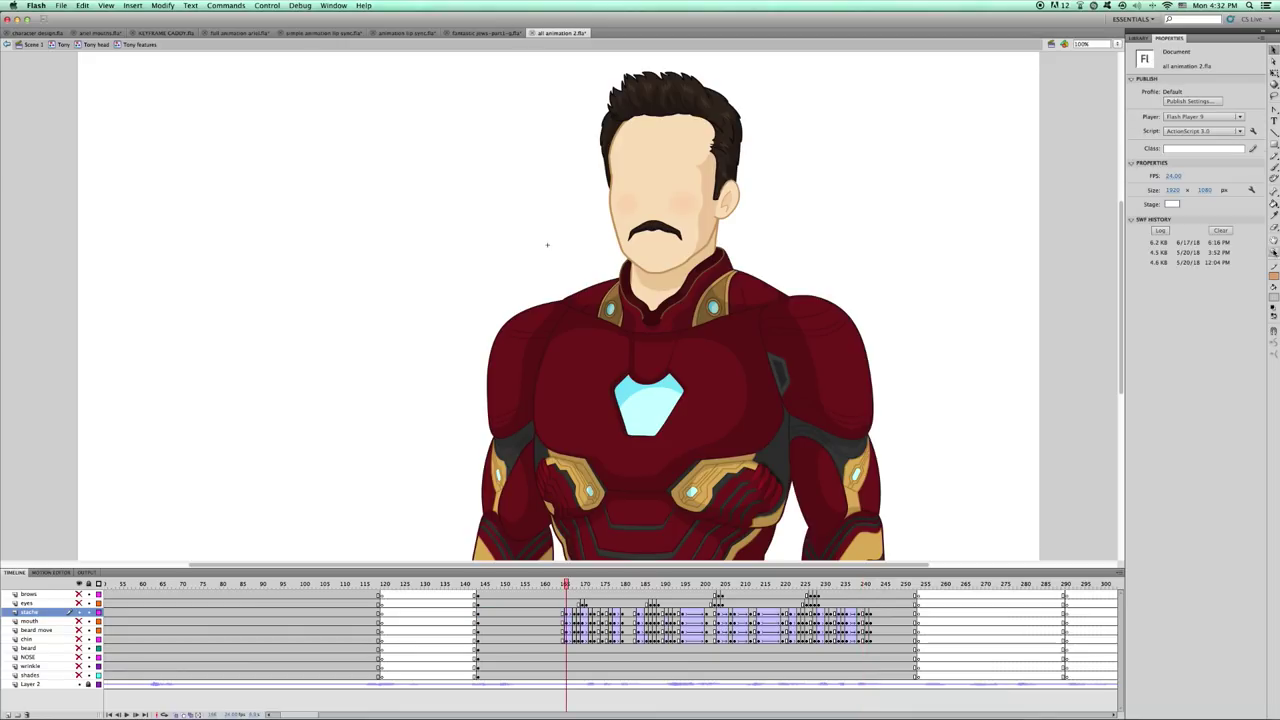
{"action": "left_click", "coordinate": [1273, 251]}
{"action": "left_click", "coordinate": [652, 229]}
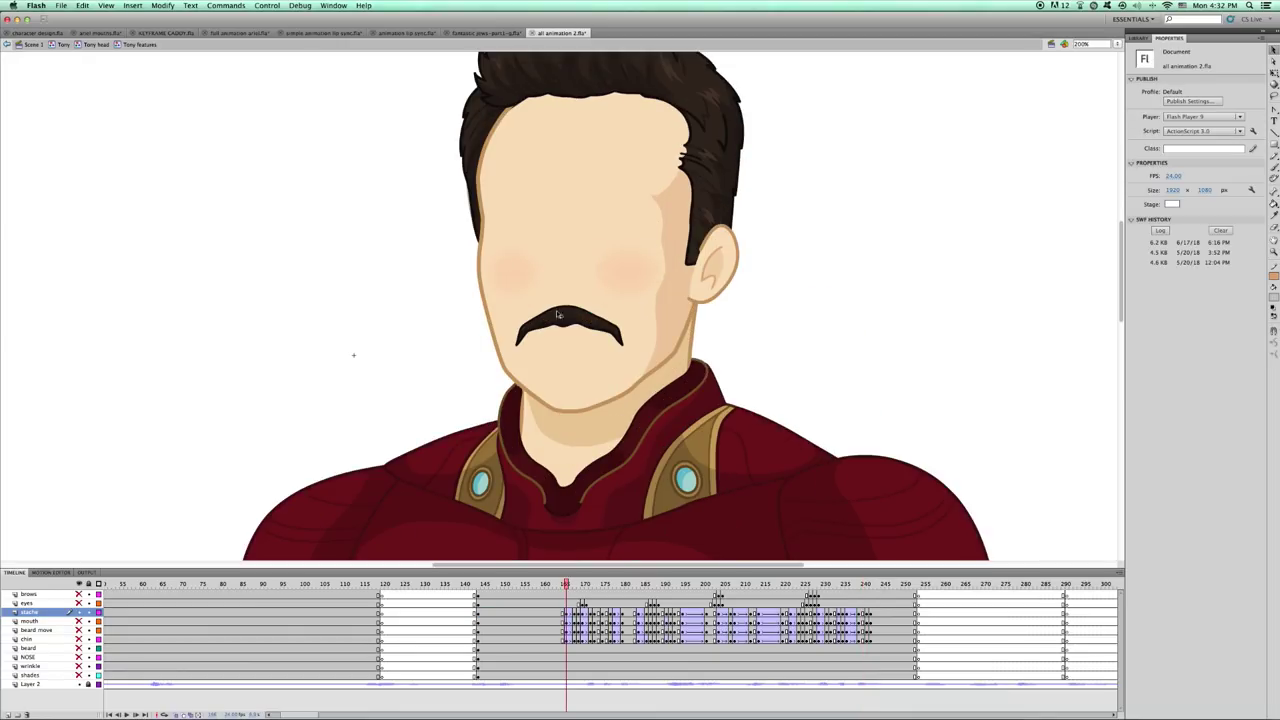
{"action": "left_click_drag", "start_coordinate": [567, 583], "coordinate": [870, 638]}
{"action": "left_click_drag", "start_coordinate": [80, 595], "coordinate": [80, 676]}
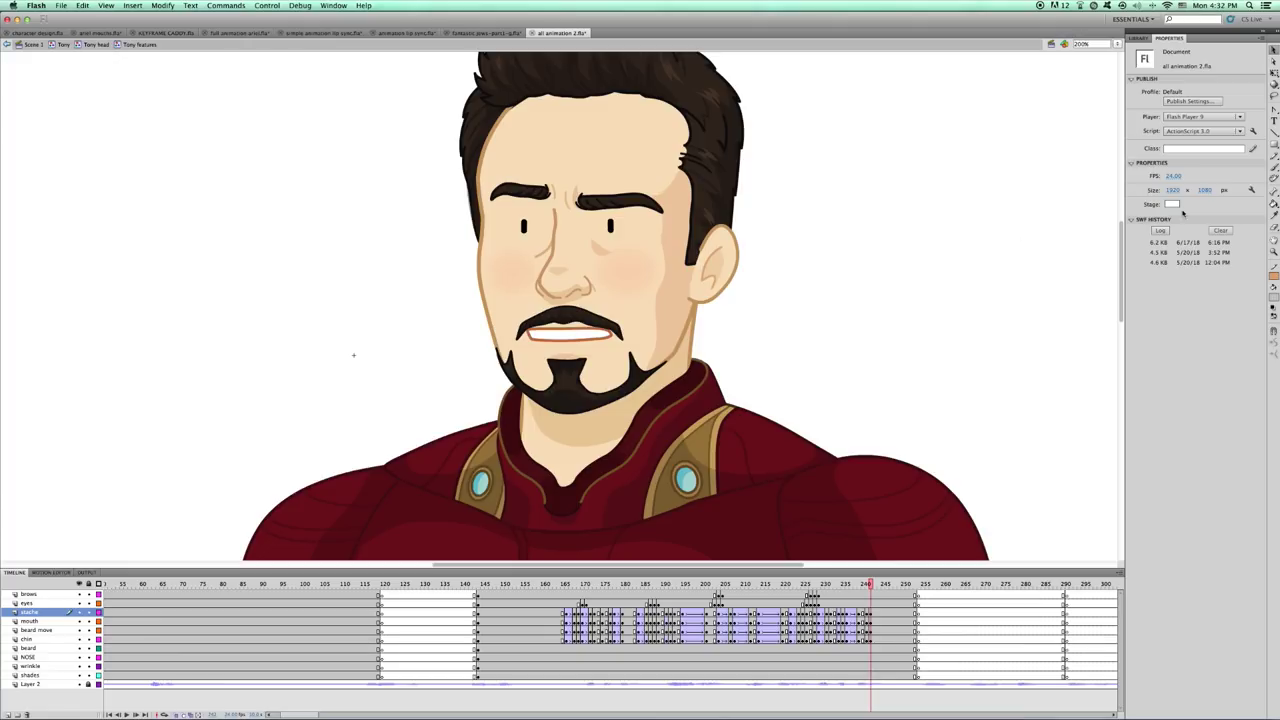
View Tony's upper body at 100% zoom and switch to ariel mouths.fla to review the mouth shape chart.
{"action": "left_click", "coordinate": [1273, 252]}
{"action": "left_click", "coordinate": [541, 273], "text": "alt"}
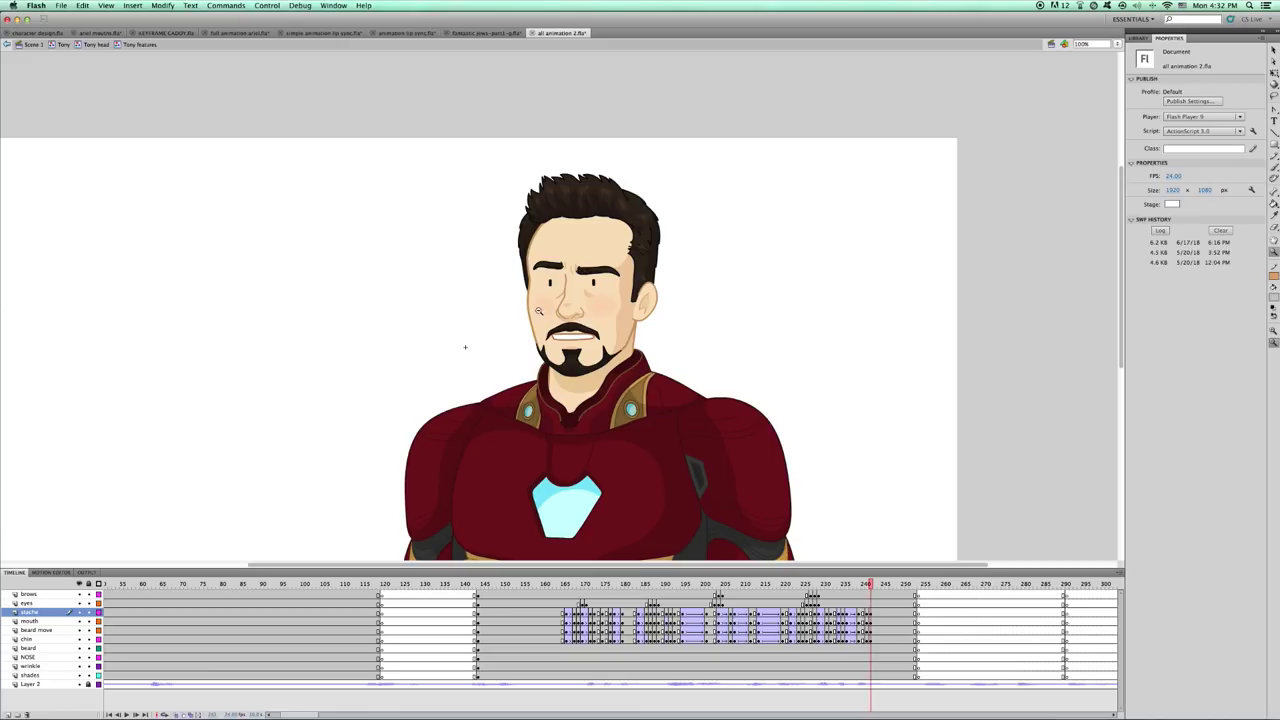
{"action": "scroll", "coordinate": [527, 327], "scroll_direction": "down", "scroll_amount": 5}
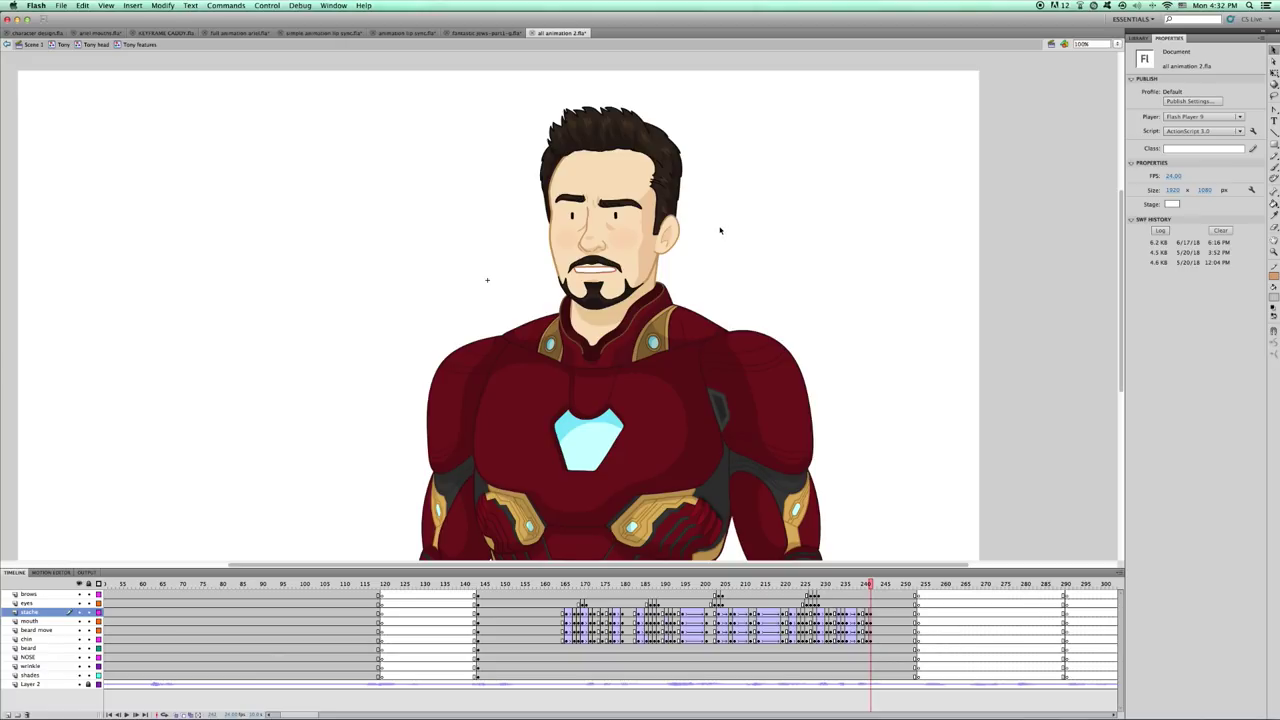
{"action": "left_click", "coordinate": [98, 33]}
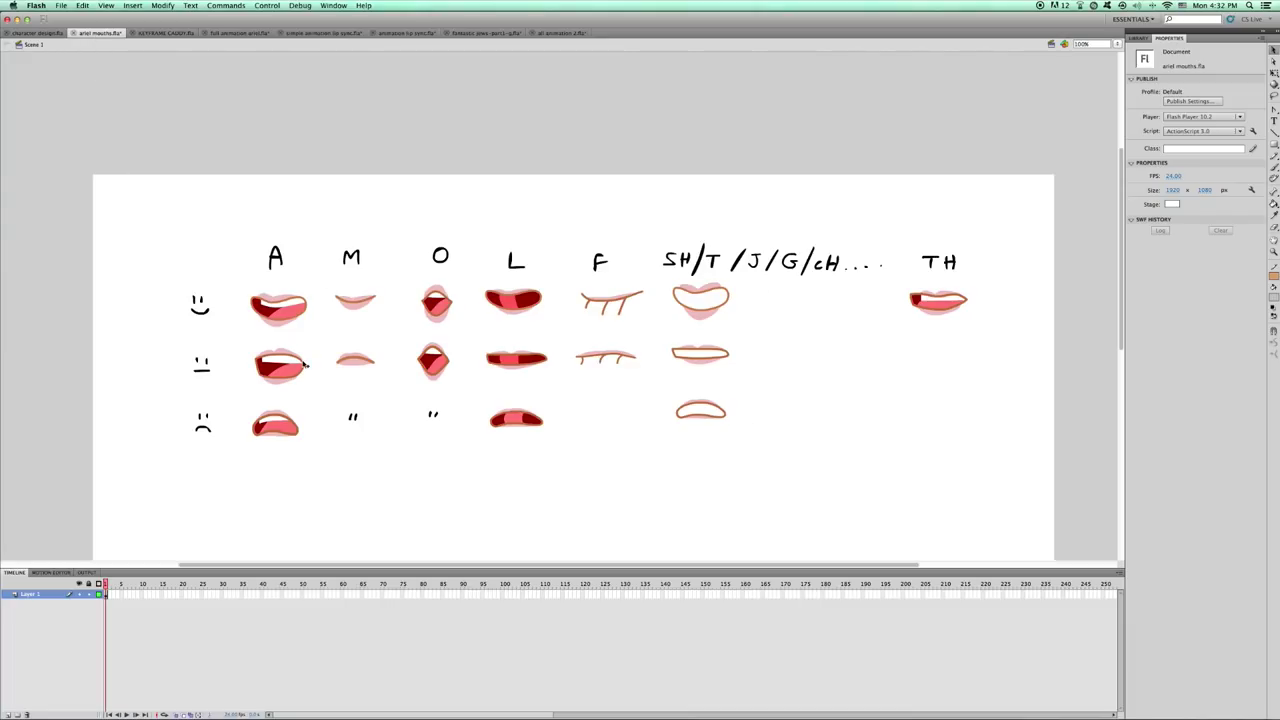
{"action": "left_click", "coordinate": [322, 33]}
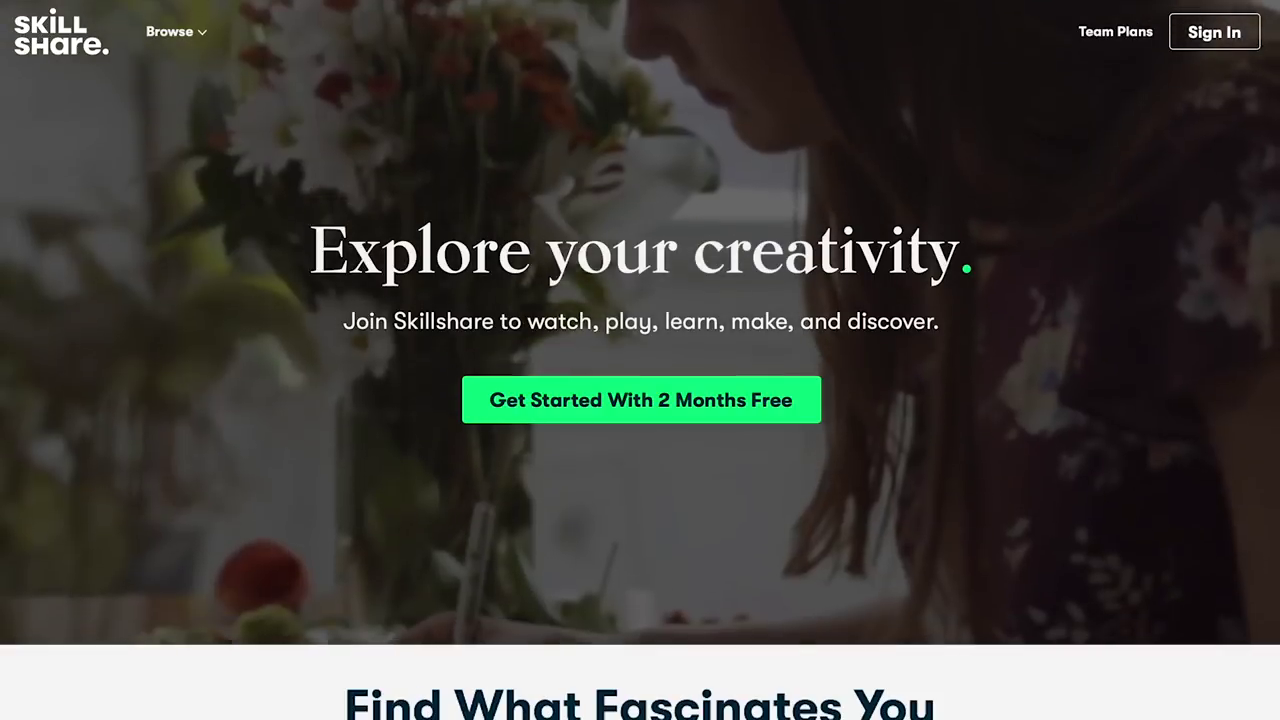
On the Skillshare website, open the class Botanical Illustration: Paint a Colorful Garden with Watercolor and Gouache.
{"action": "scroll", "coordinate": [640, 360], "scroll_direction": "down", "scroll_amount": 5}
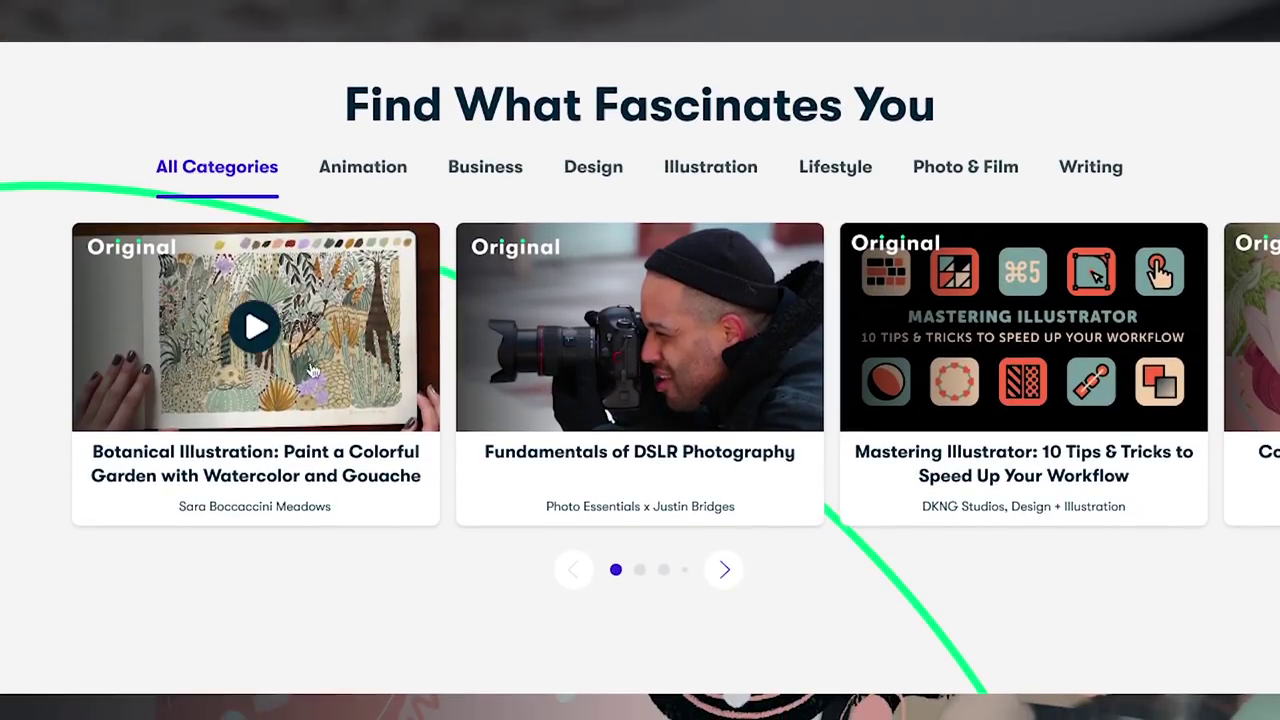
{"action": "left_click", "coordinate": [296, 350]}
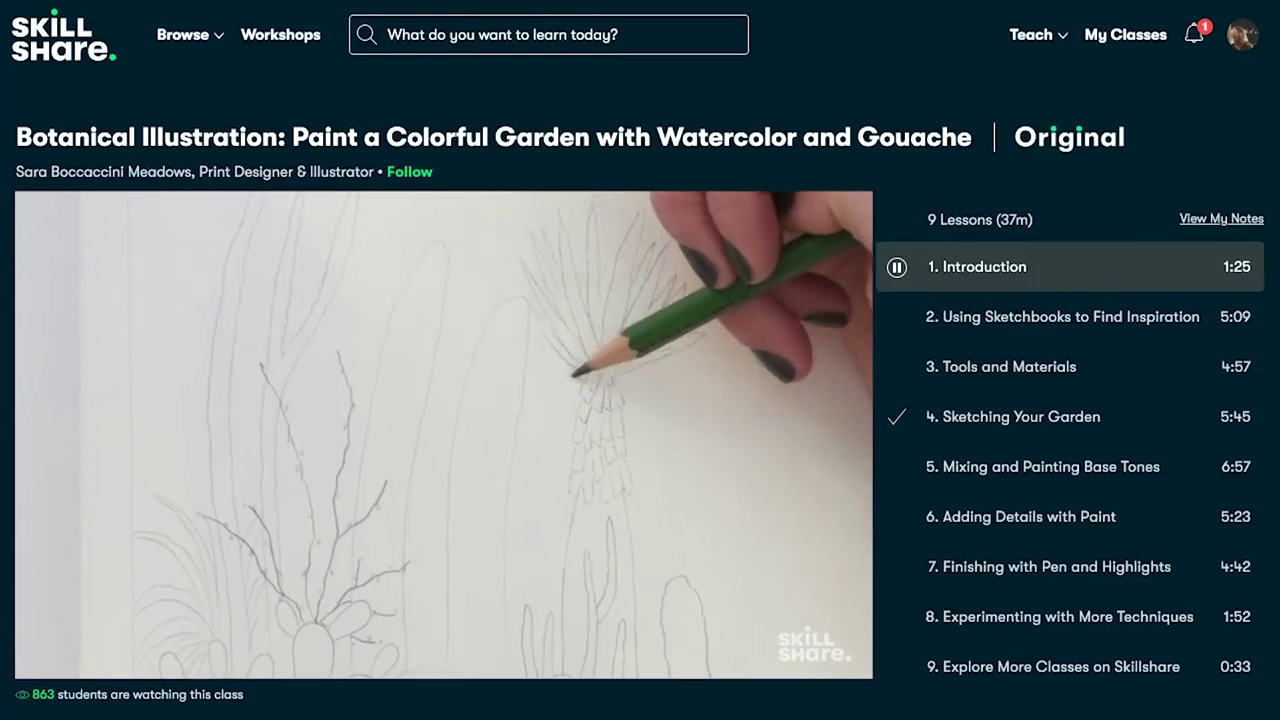
{"action": "scroll", "coordinate": [640, 400], "scroll_direction": "down", "scroll_amount": 5}
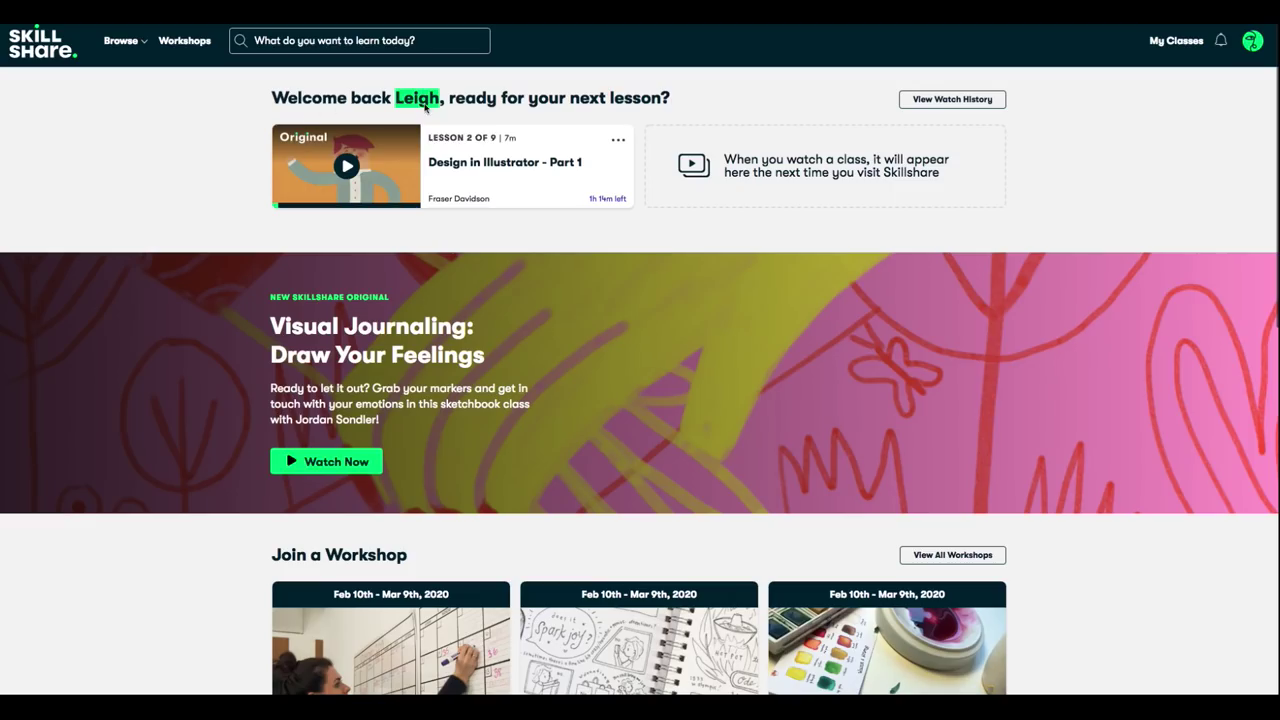
Browse the Skillshare member home page's workshops, recommended lists, and featured, trending and best-of-month classes.
{"action": "scroll", "coordinate": [430, 208], "scroll_direction": "down", "scroll_amount": 3}
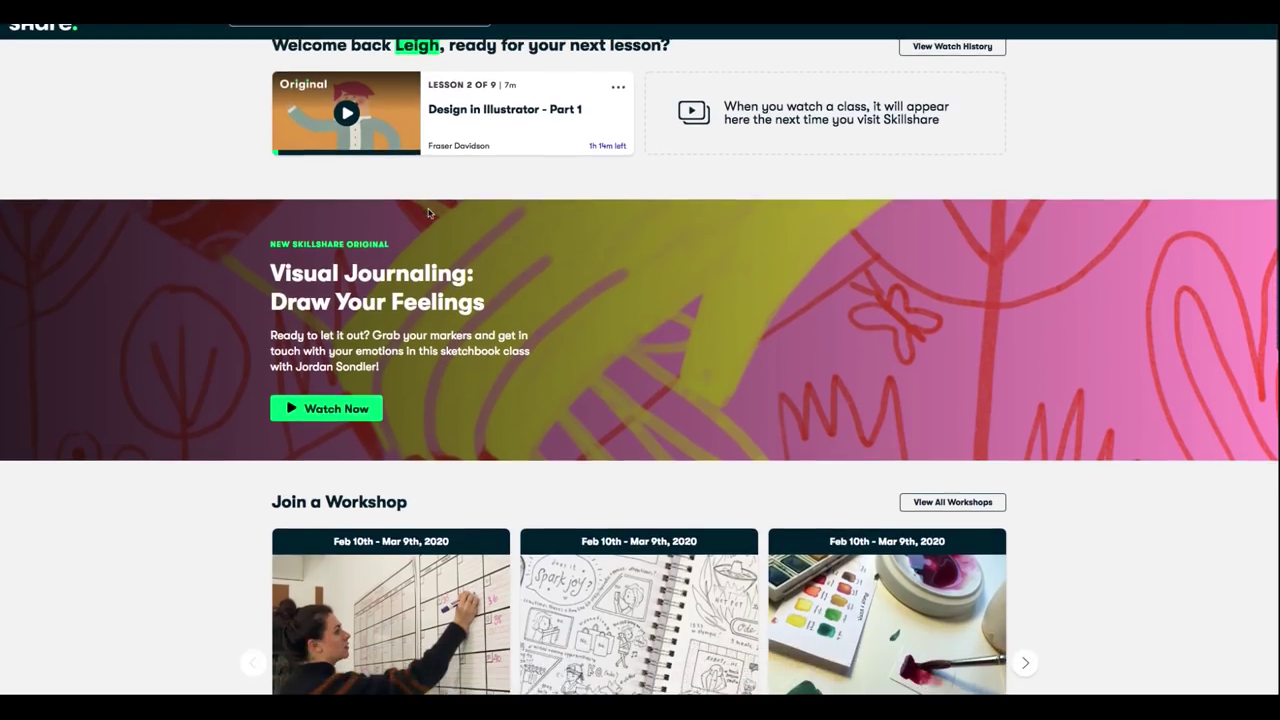
{"action": "scroll", "coordinate": [430, 212], "scroll_direction": "down", "scroll_amount": 6}
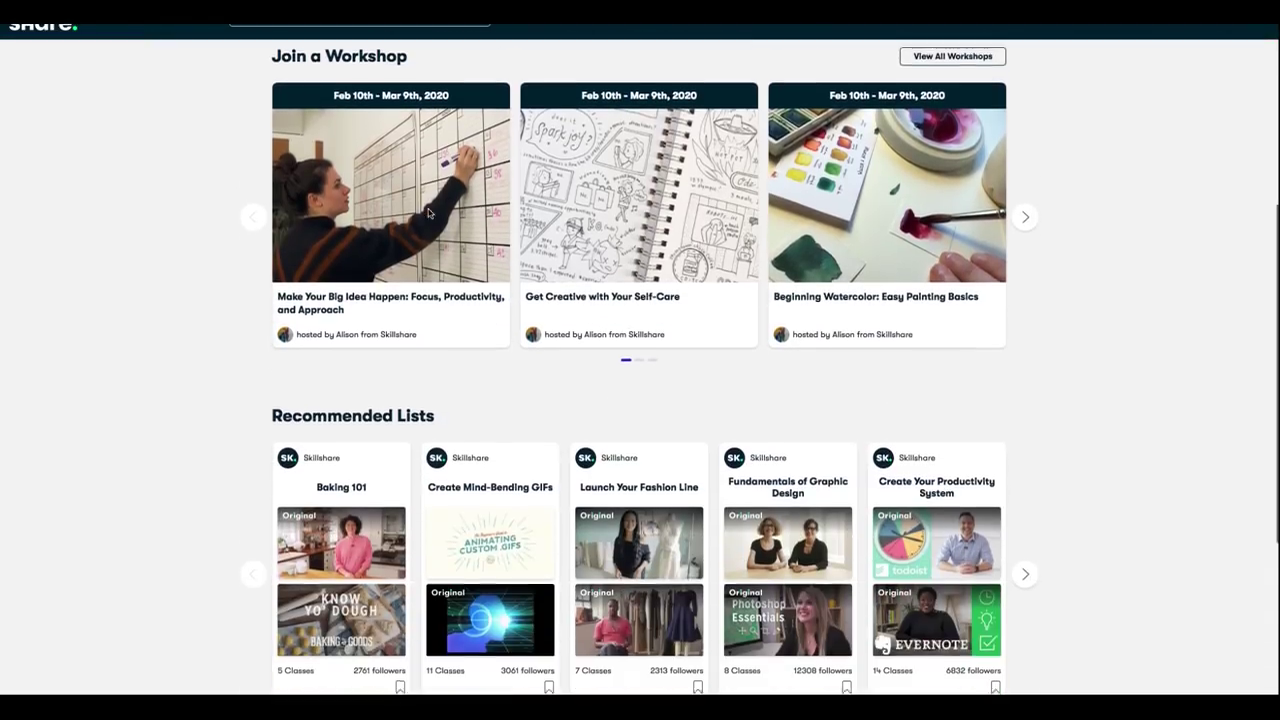
{"action": "scroll", "coordinate": [430, 212], "scroll_direction": "down", "scroll_amount": 4}
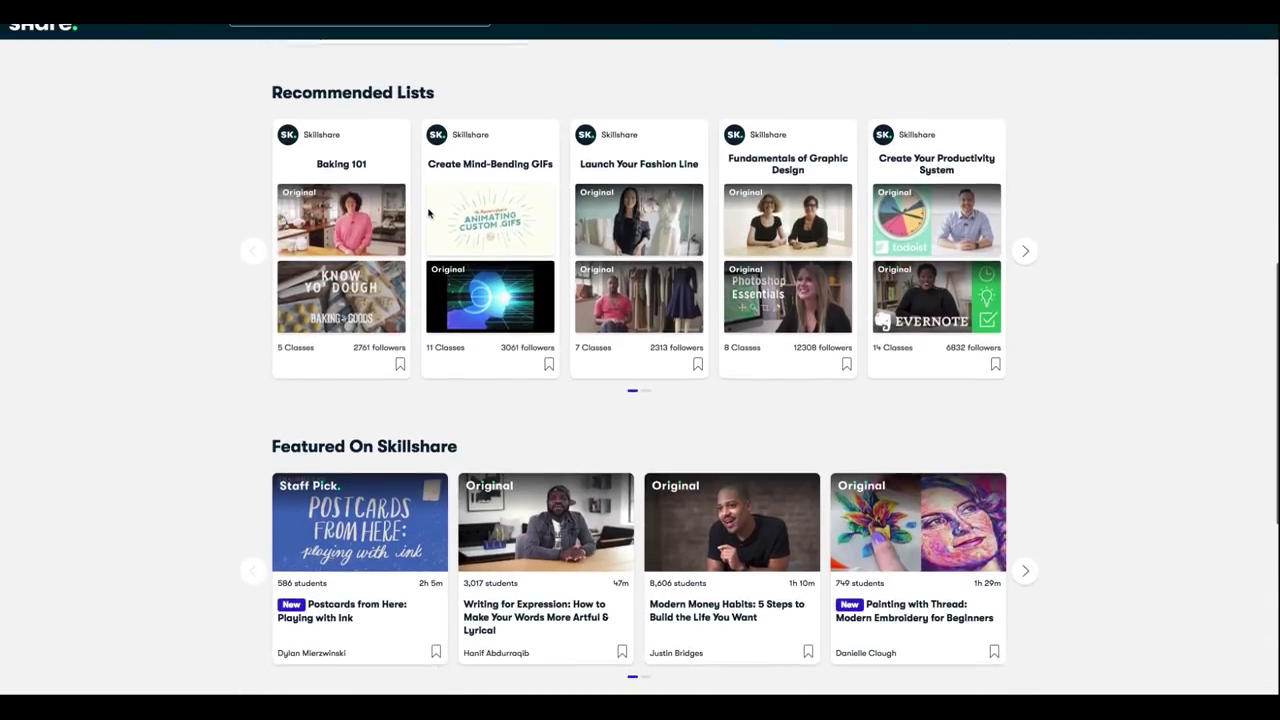
{"action": "scroll", "coordinate": [428, 213], "scroll_direction": "down", "scroll_amount": 5}
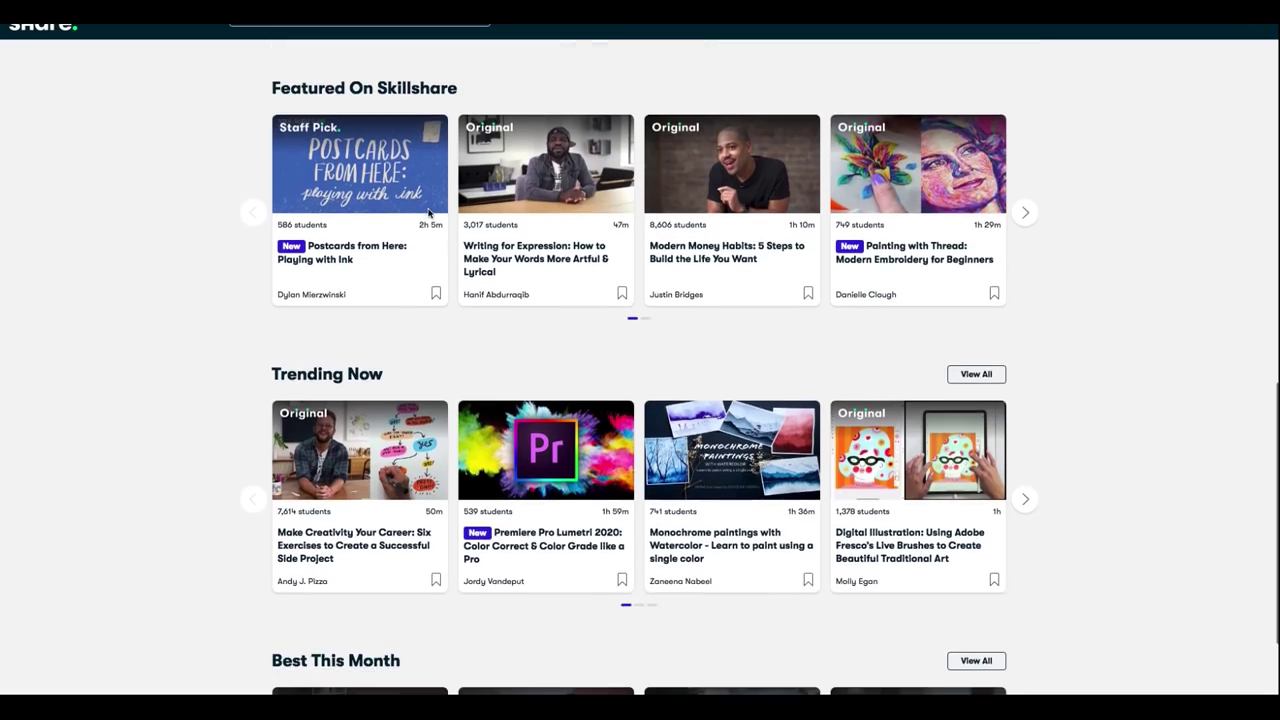
{"action": "scroll", "coordinate": [428, 213], "scroll_direction": "down", "scroll_amount": 2}
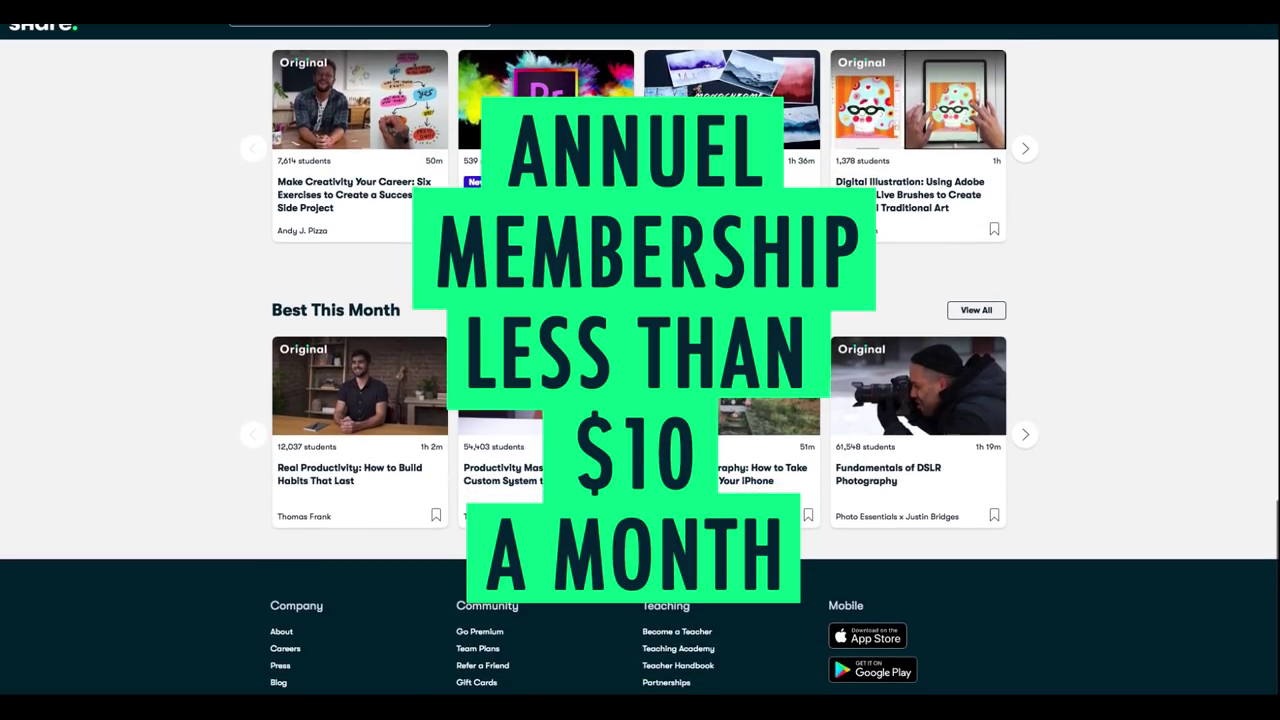
Open the redemption page for 2 free months of Skillshare Premium and review its payment and plan options.
{"action": "scroll", "coordinate": [428, 213], "scroll_direction": "up", "scroll_amount": 15}
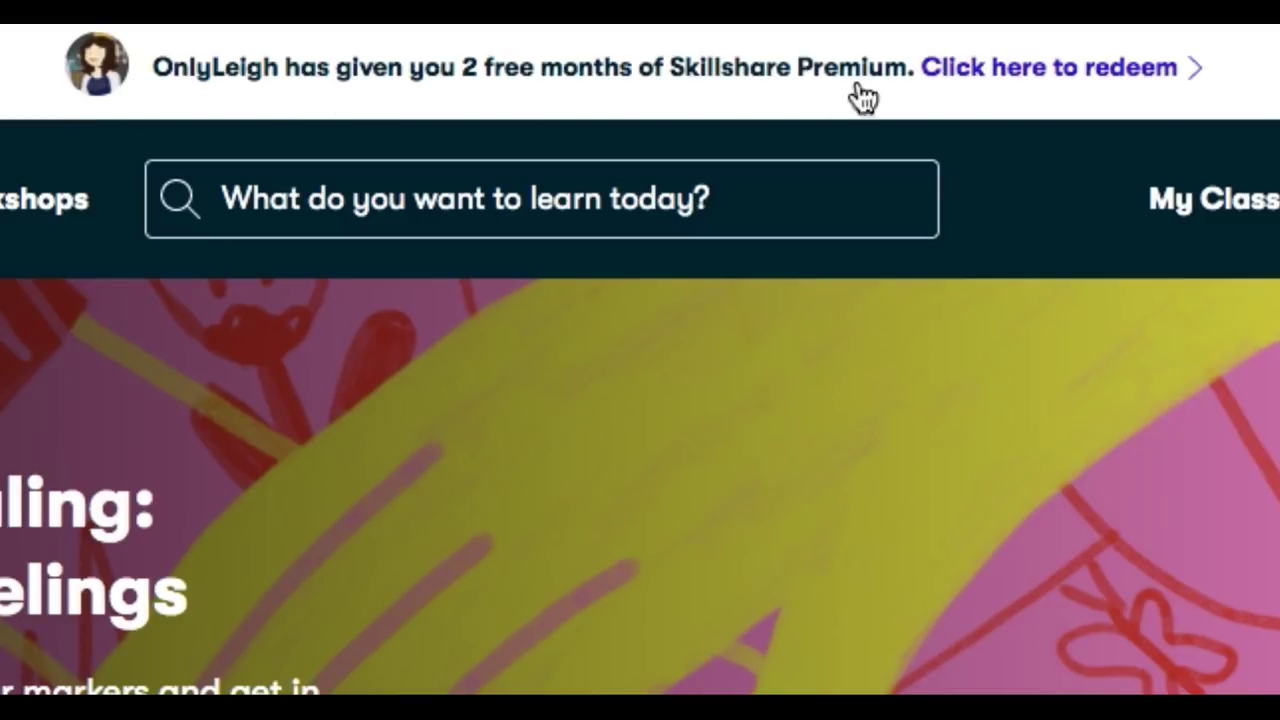
{"action": "left_click", "coordinate": [1054, 70]}
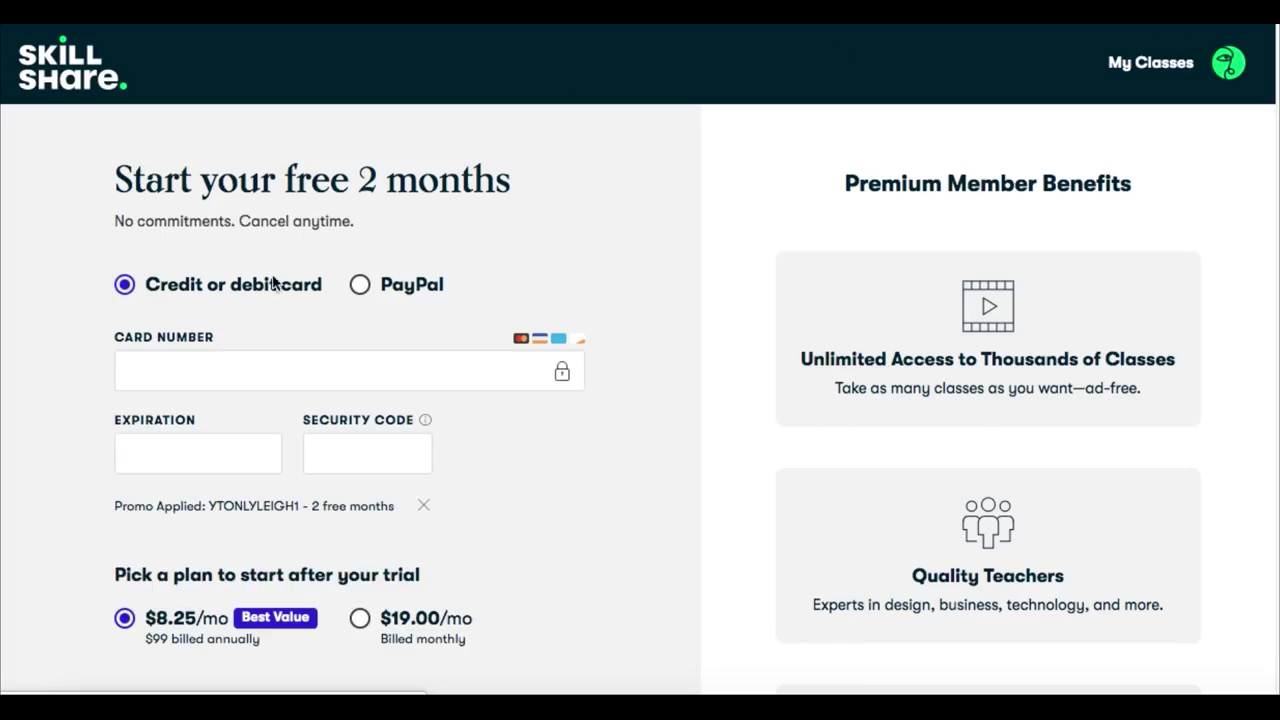
{"action": "scroll", "coordinate": [58, 265], "scroll_direction": "down", "scroll_amount": 1}
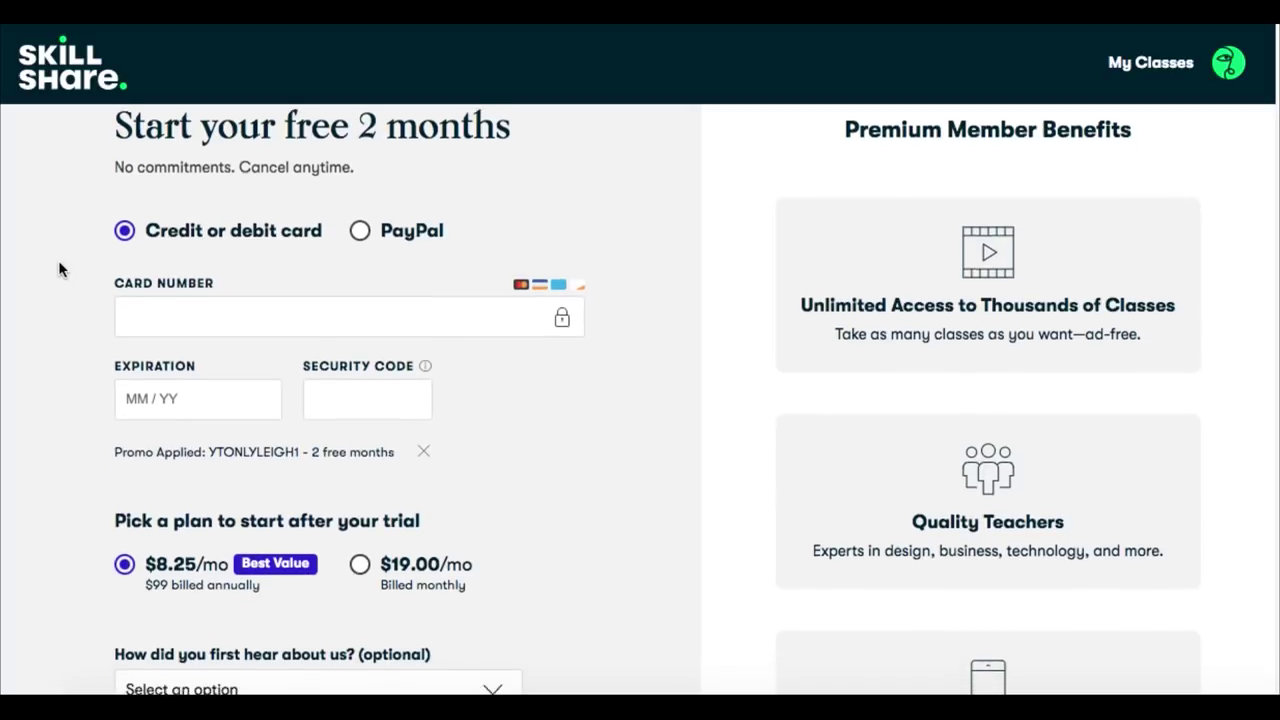
{"action": "scroll", "coordinate": [58, 265], "scroll_direction": "down", "scroll_amount": 4}
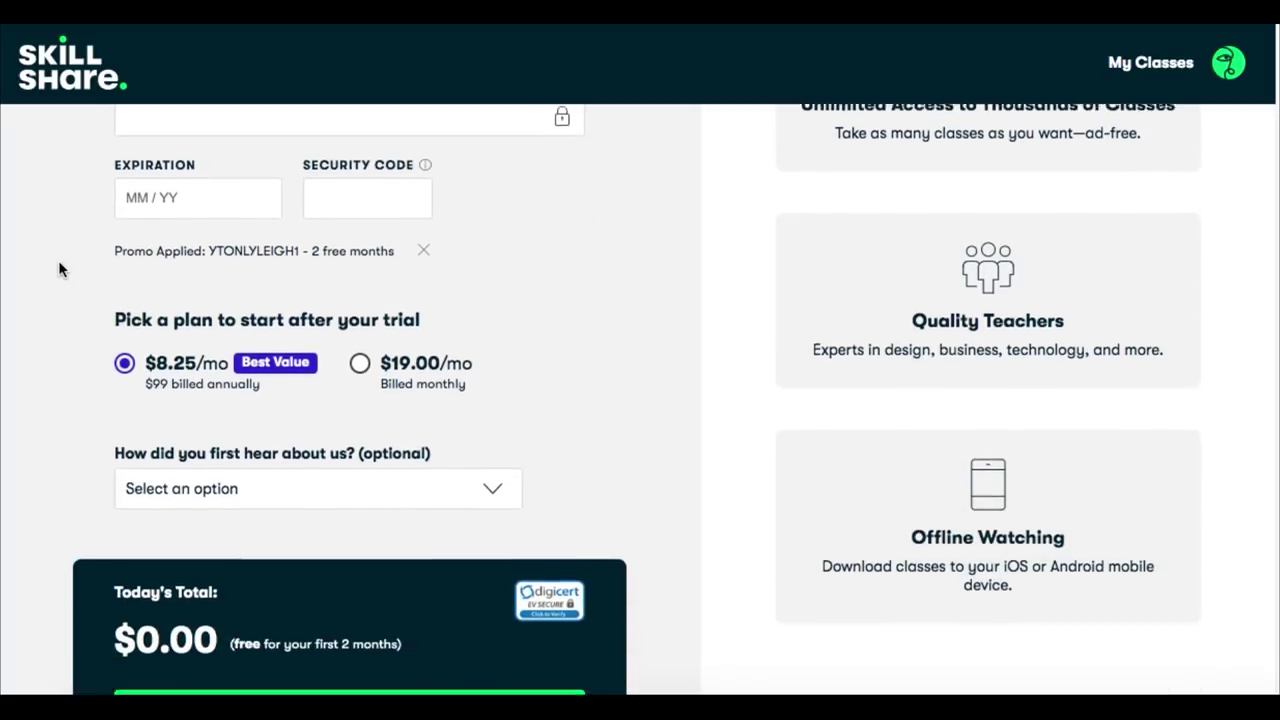
{"action": "scroll", "coordinate": [58, 268], "scroll_direction": "down", "scroll_amount": 4}
{"action": "scroll", "coordinate": [58, 268], "scroll_direction": "down", "scroll_amount": 2}
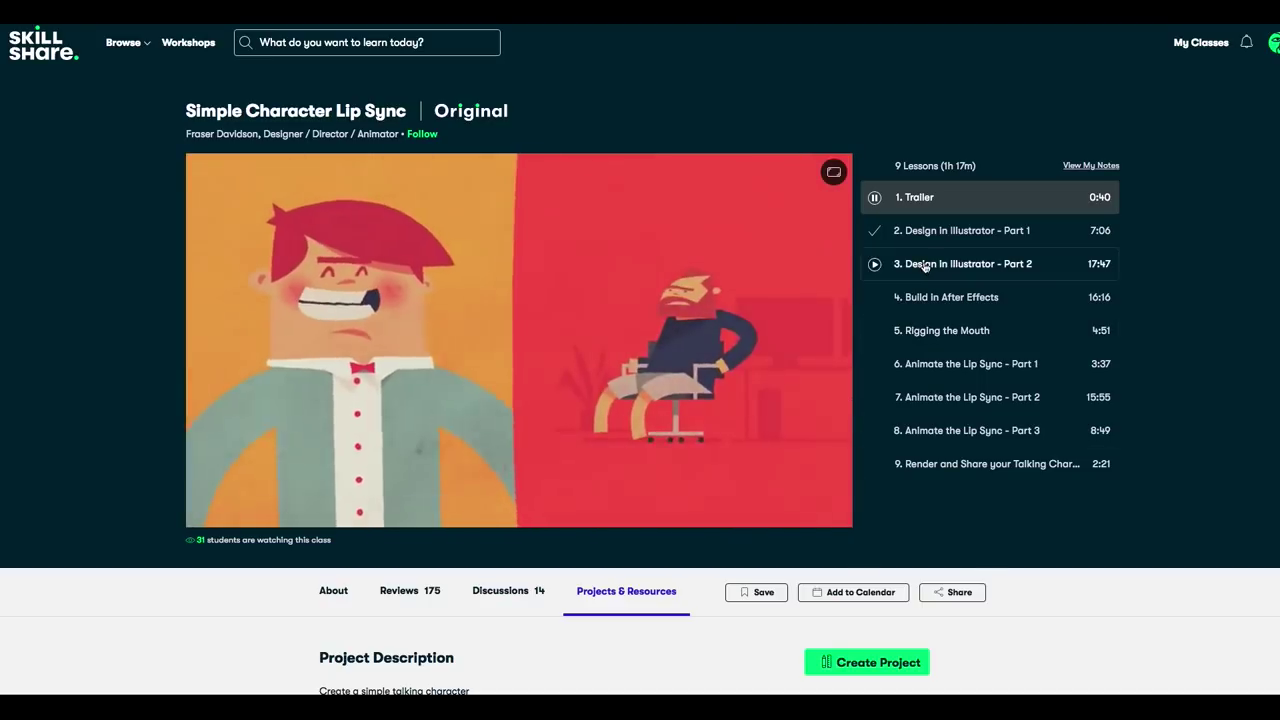
Look through the Simple Character Lip Sync class page and its teacher's profile, including the classes taught.
{"action": "scroll", "coordinate": [1023, 543], "scroll_direction": "down", "scroll_amount": 10}
{"action": "scroll", "coordinate": [1026, 545], "scroll_direction": "down", "scroll_amount": 5}
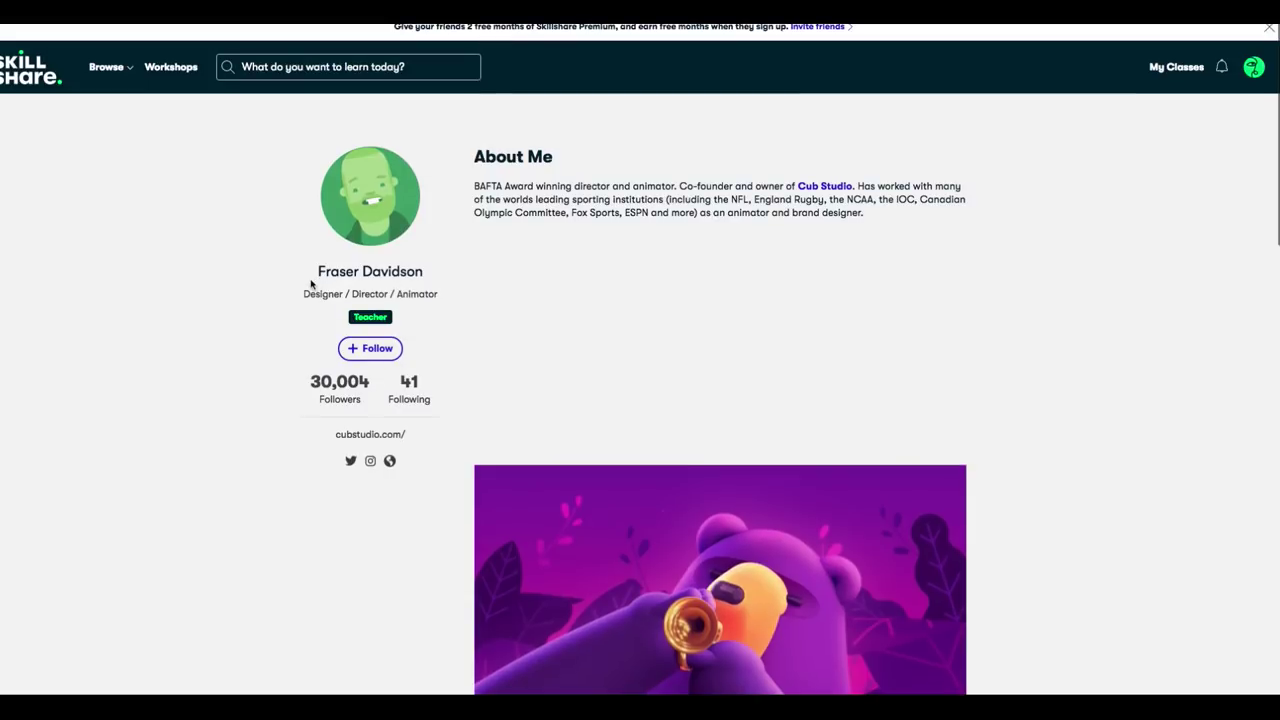
{"action": "scroll", "coordinate": [277, 304], "scroll_direction": "down", "scroll_amount": 5}
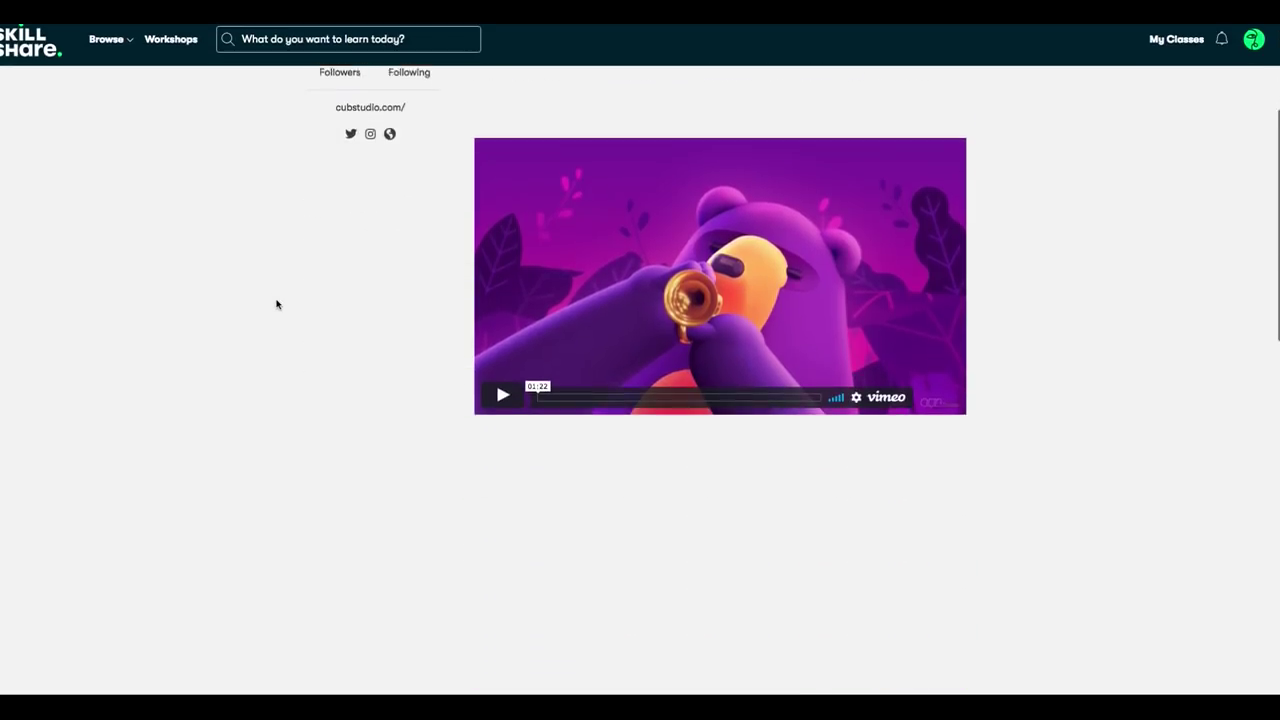
{"action": "scroll", "coordinate": [277, 304], "scroll_direction": "down", "scroll_amount": 3}
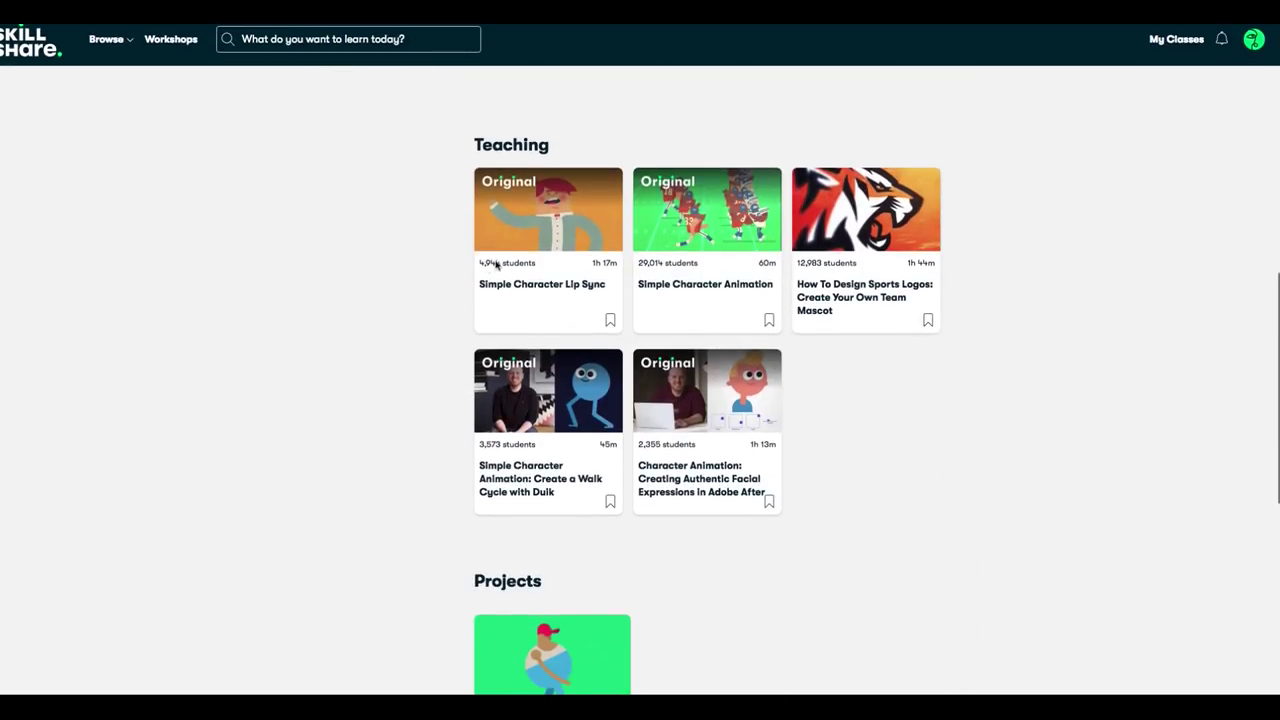